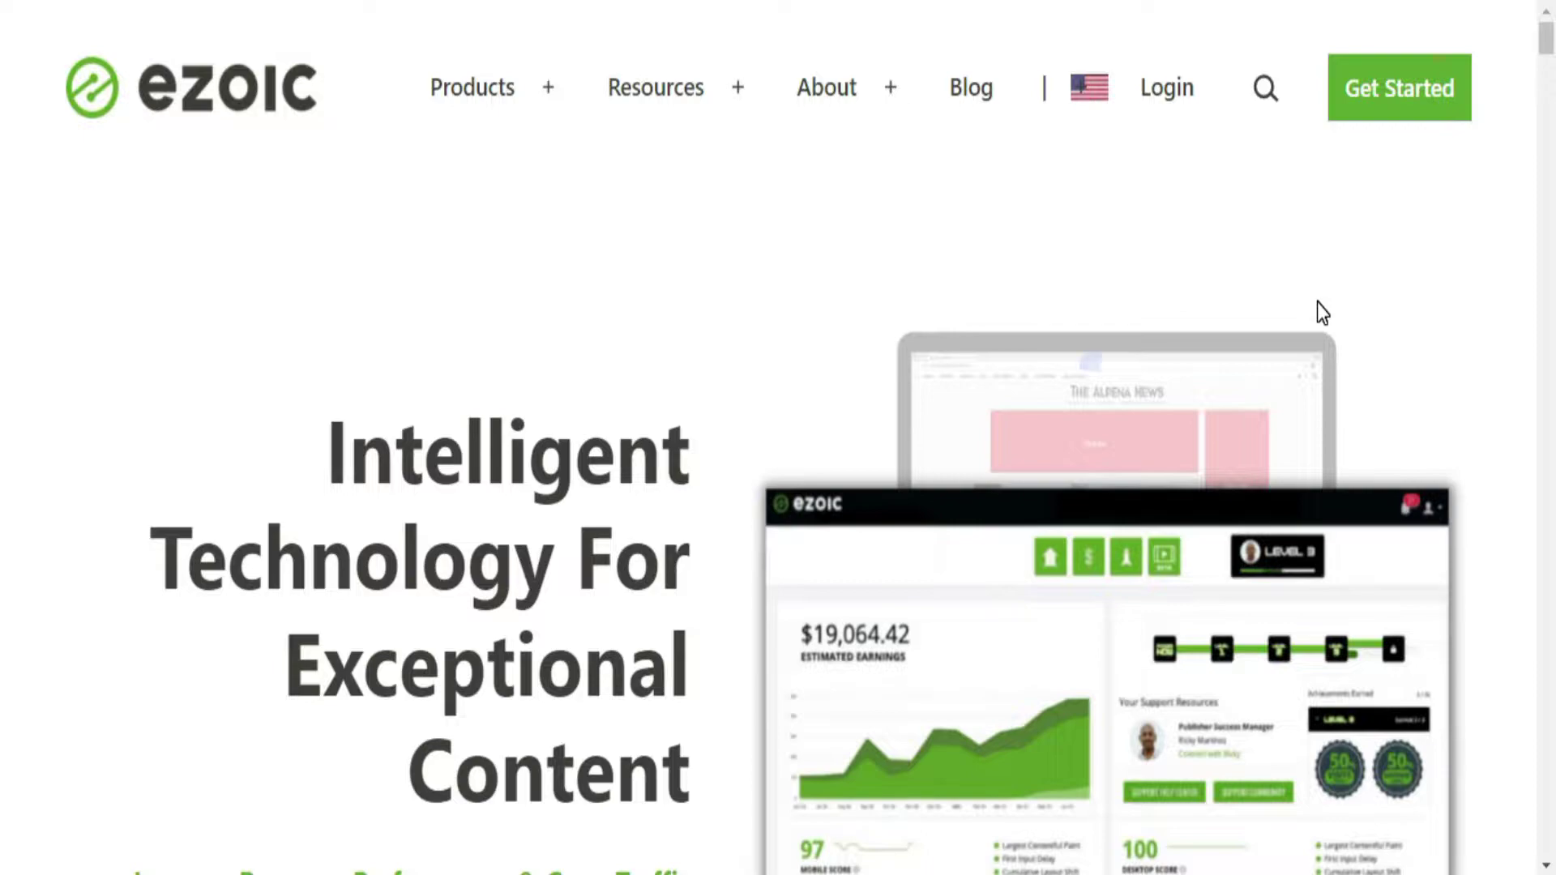
Start the Ezoic sign-up and scroll to the under-10k and over-10k pageview options.
left_click(1357, 120)
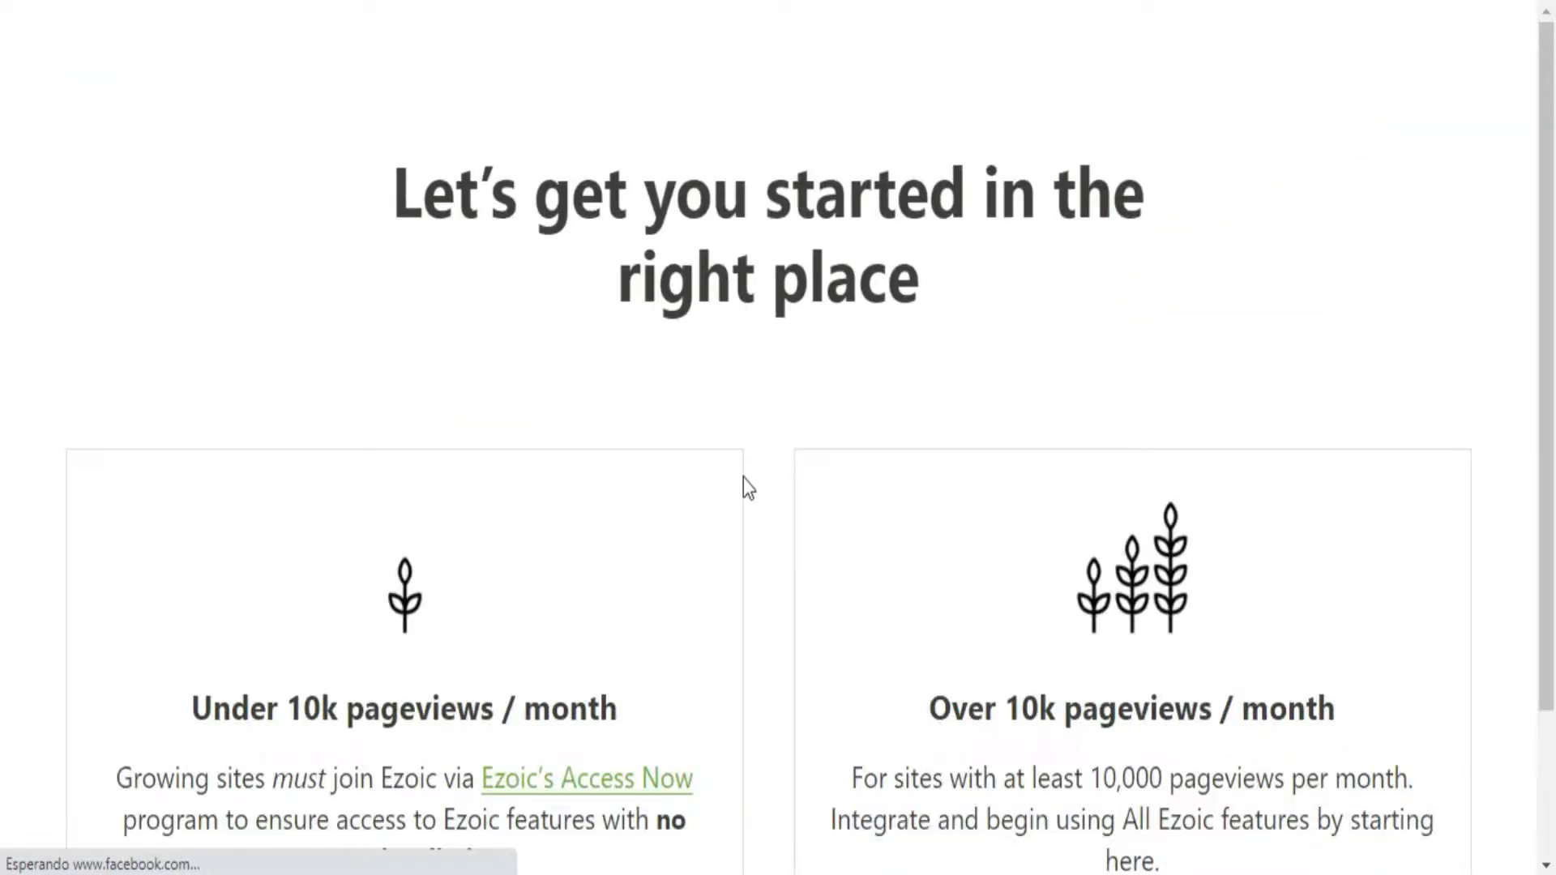
scroll(1524, 600, "down", 2)
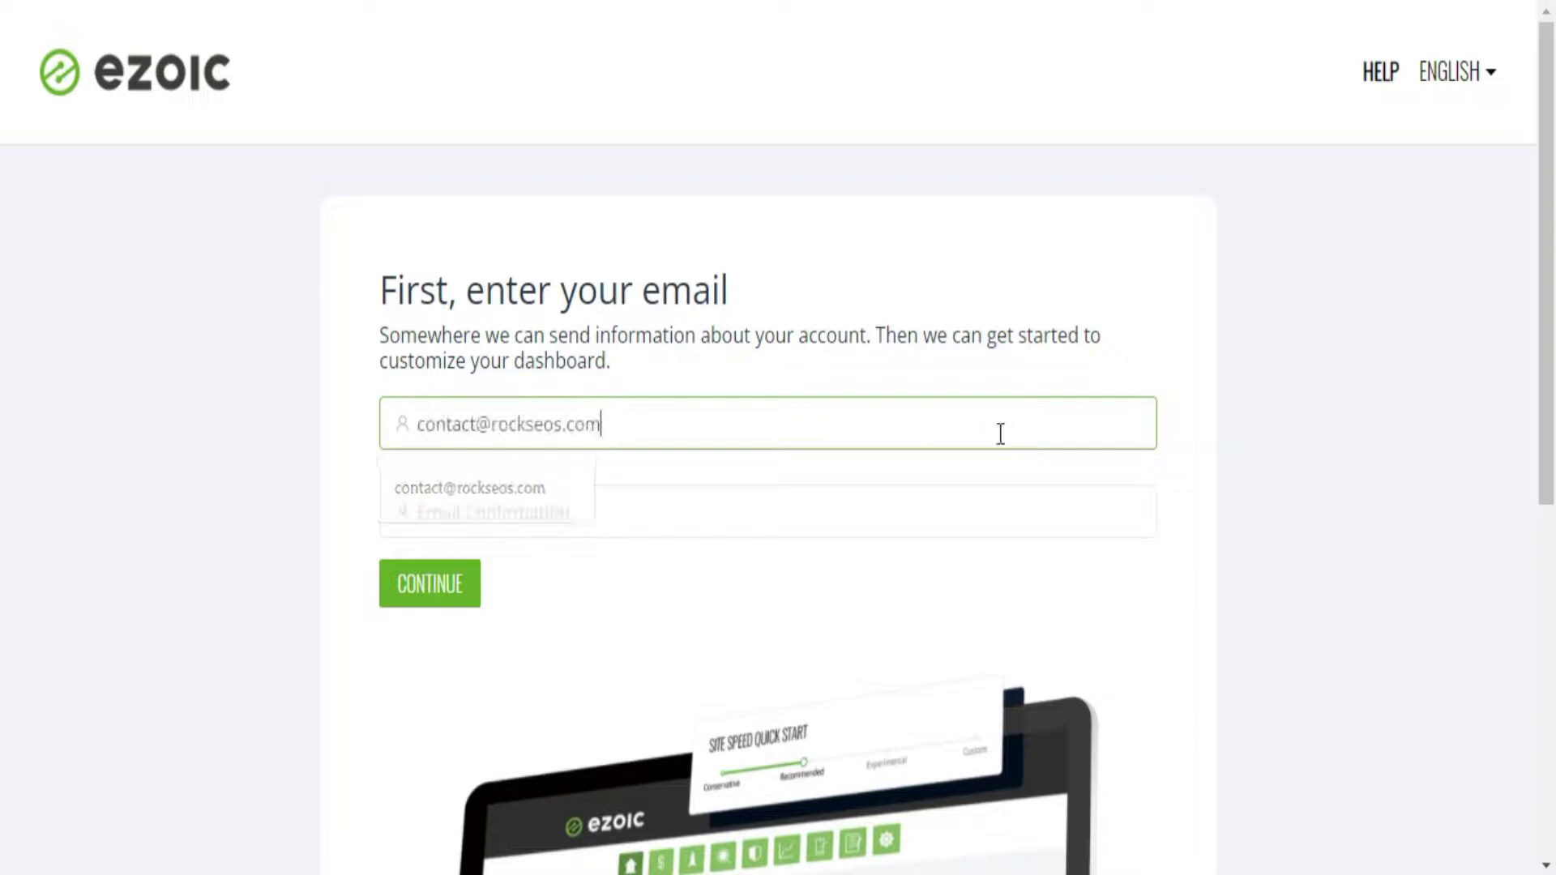
Fill in the account e-mail address and its confirmation, then continue.
left_click(693, 508)
key("Down")
key("Return")
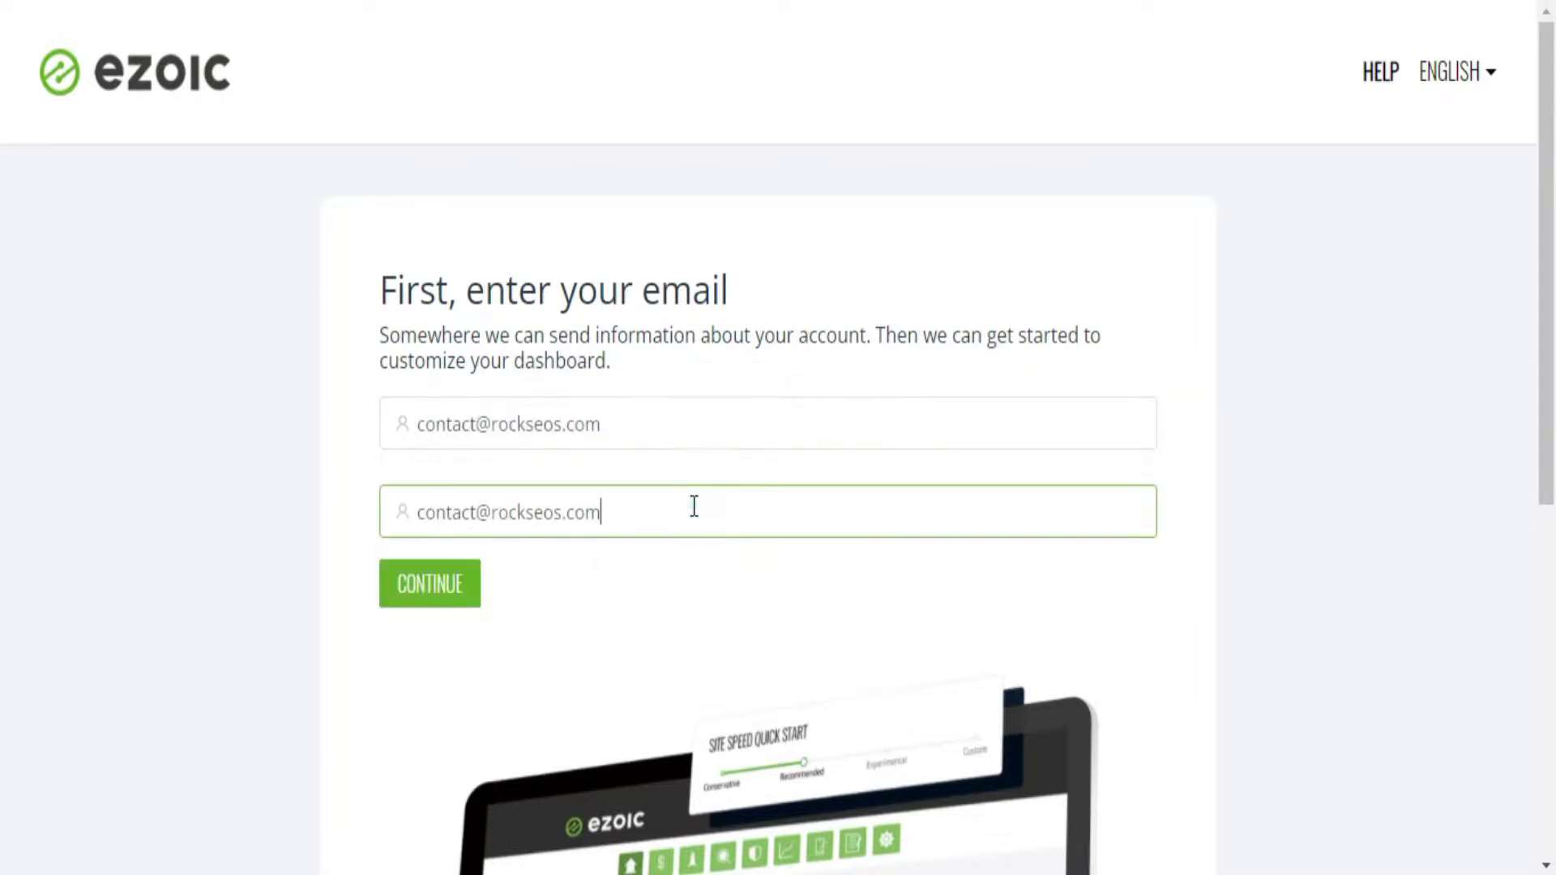
left_click(429, 582)
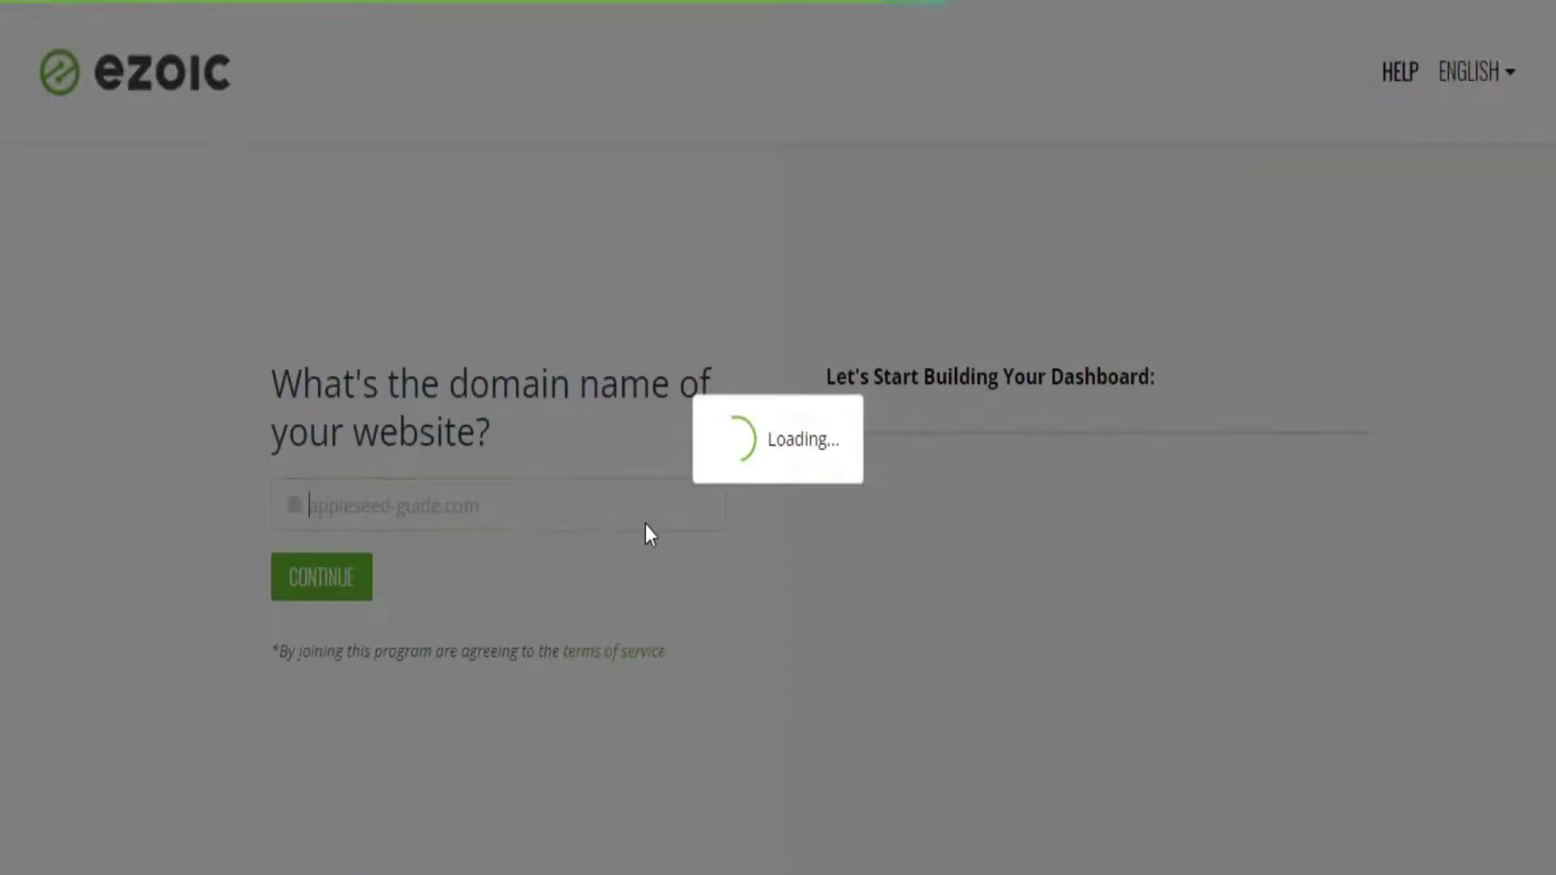
Enter rockseos.com as the site domain and submit it.
type("rockseos")
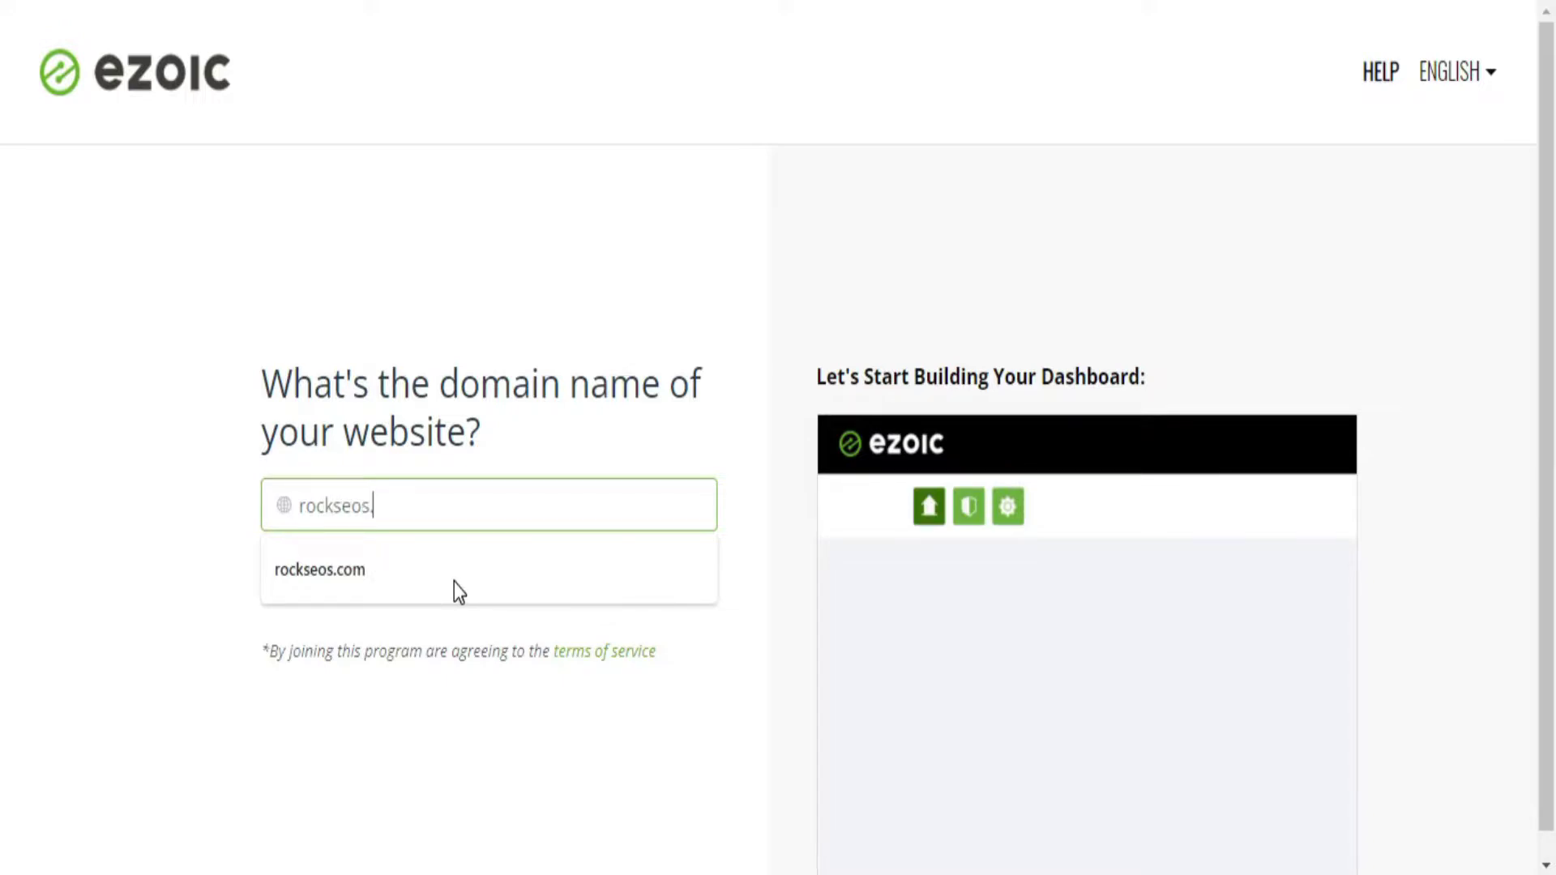
key("Down")
key("Return")
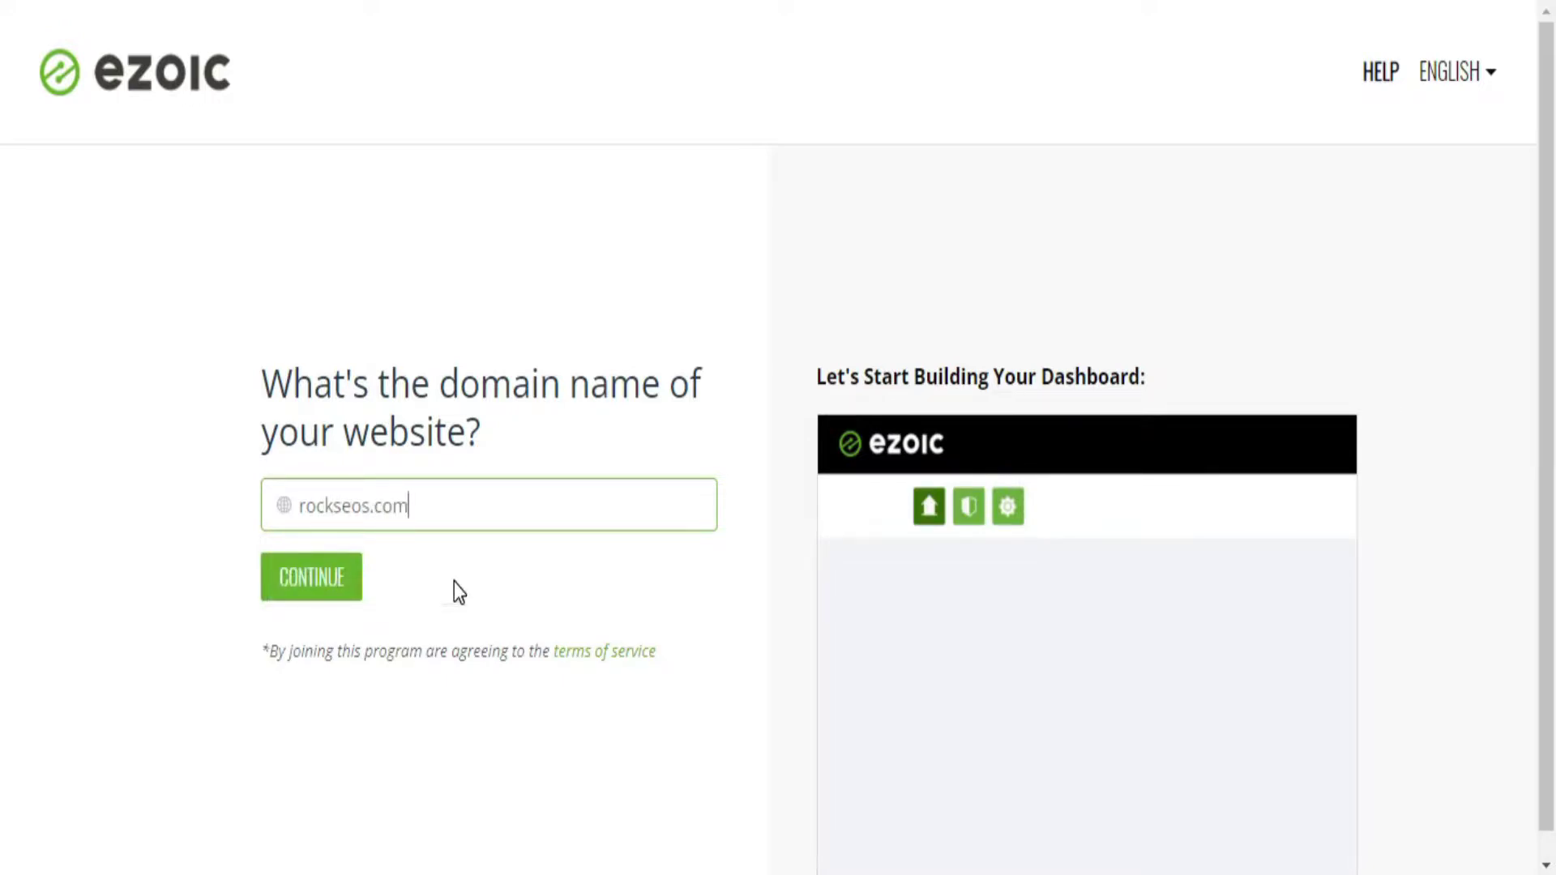
left_click(335, 585)
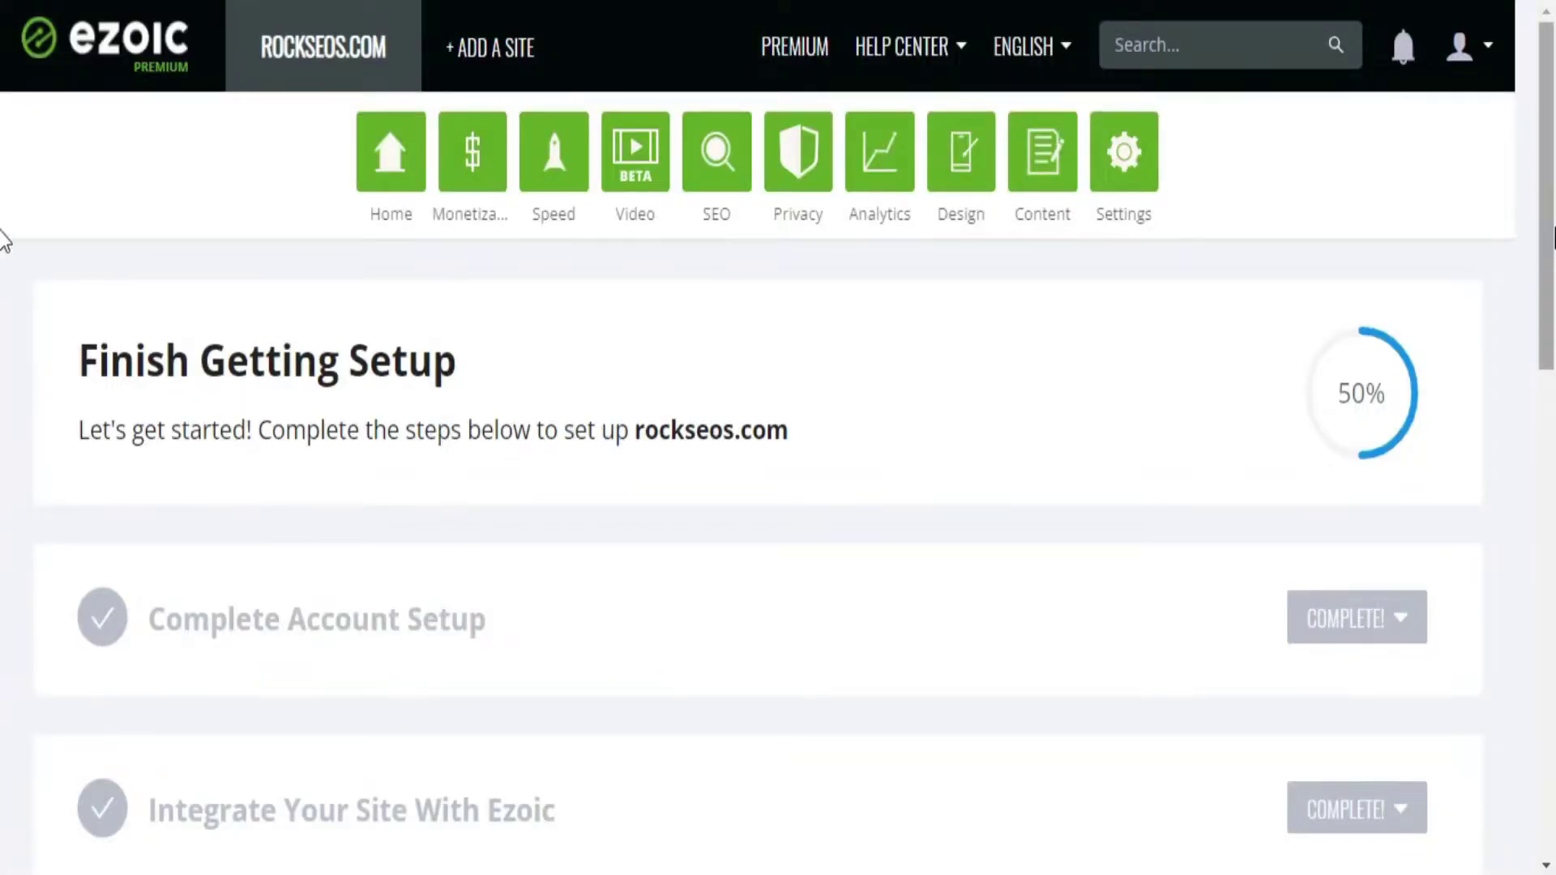
Expand the completed account setup step and open Account Information.
scroll(7, 230, "down", 5)
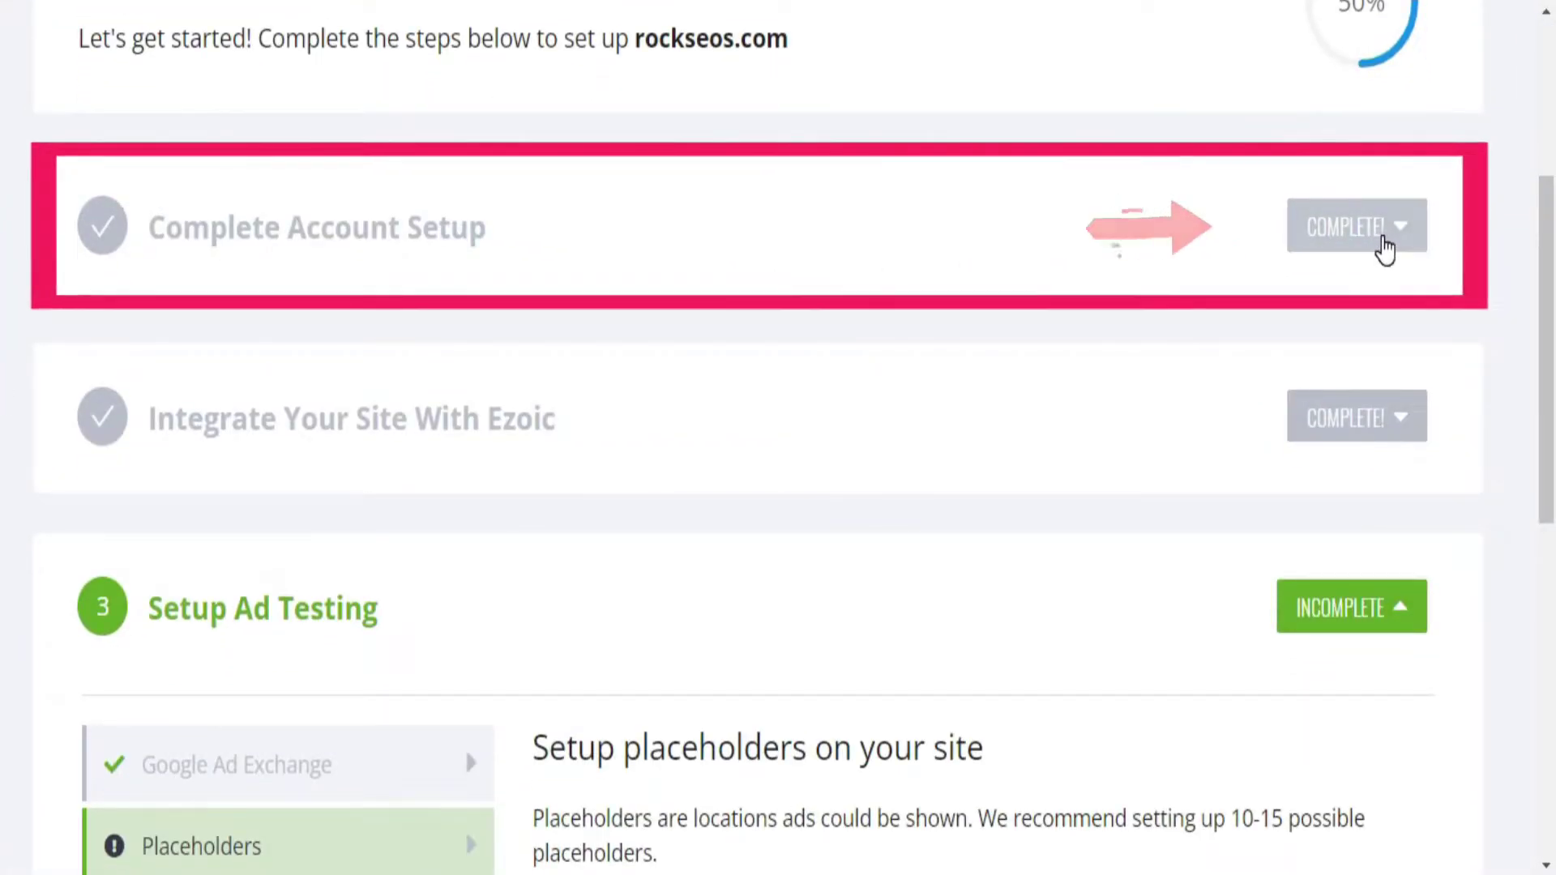
left_click(1382, 243)
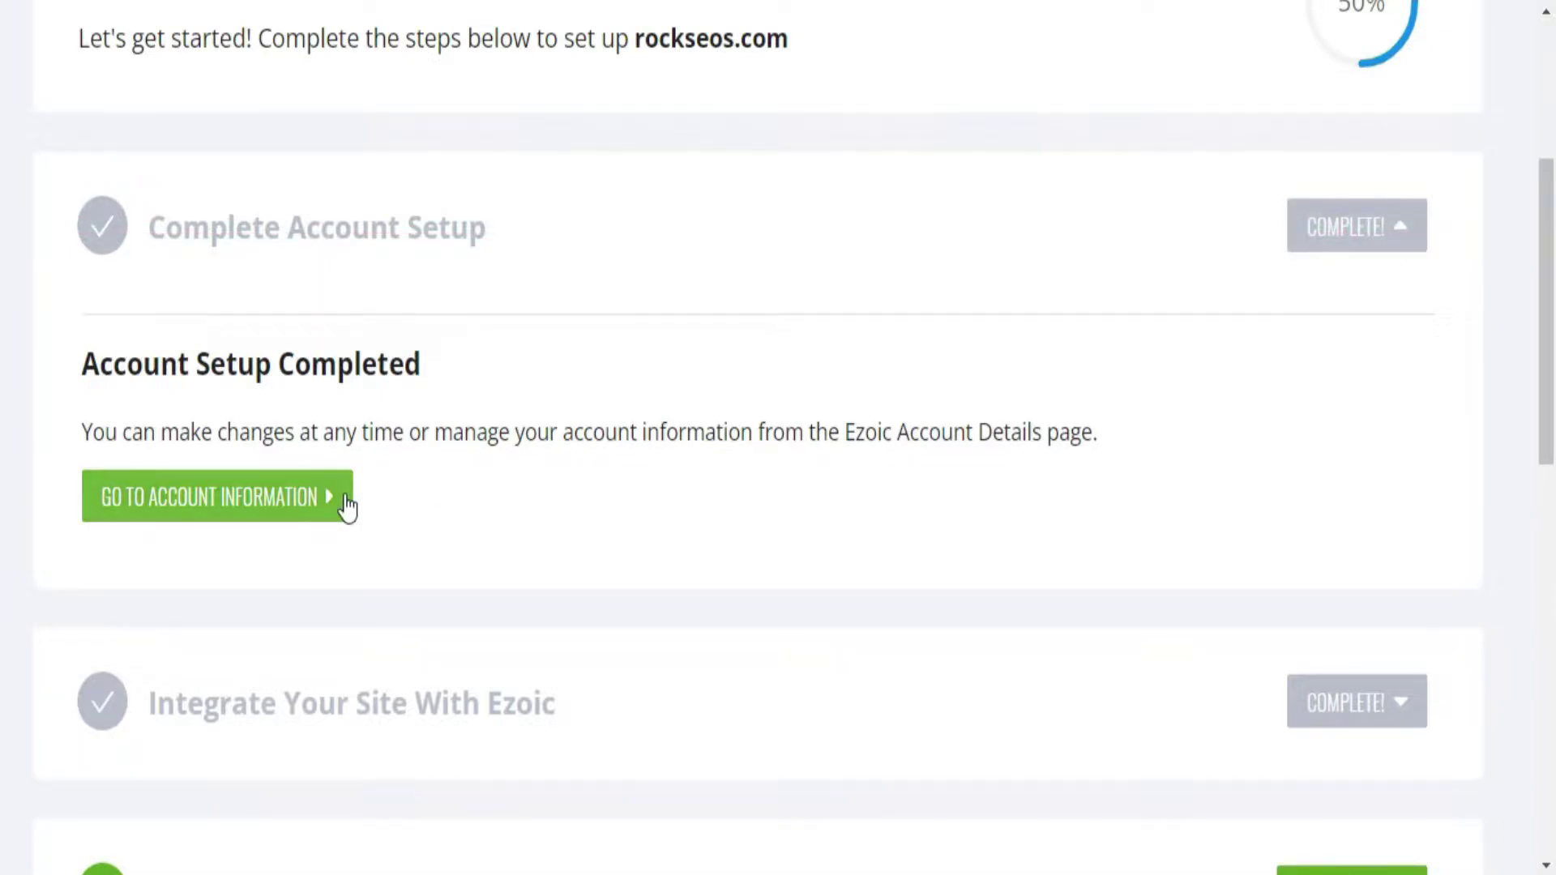
left_click(342, 507)
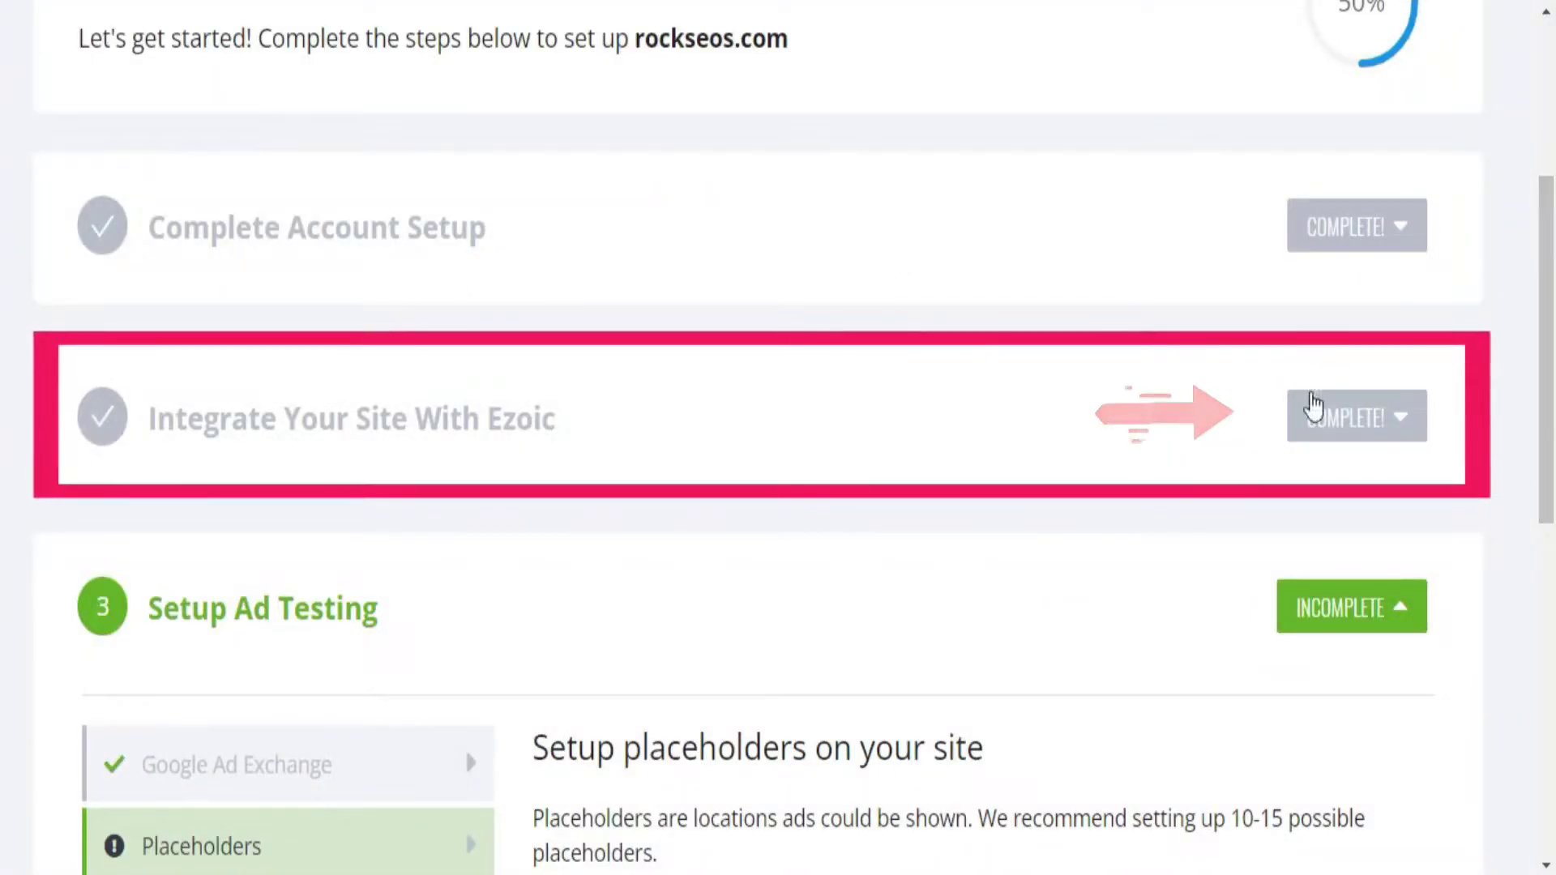
Expand the completed site integration step, open Integration Settings, and return to the dashboard.
left_click(1372, 432)
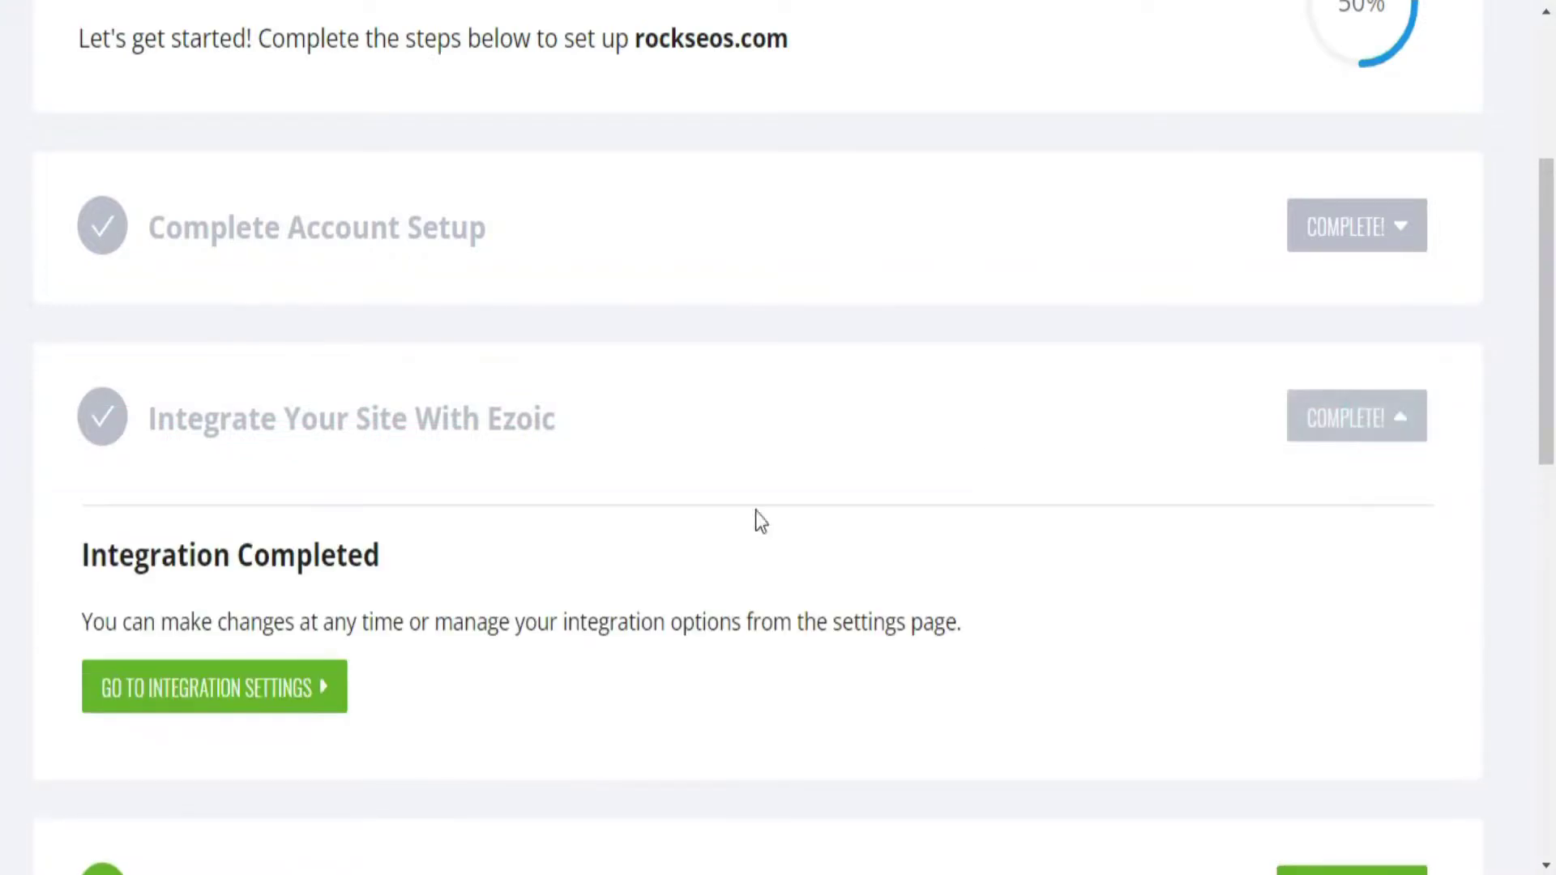
left_click(294, 696)
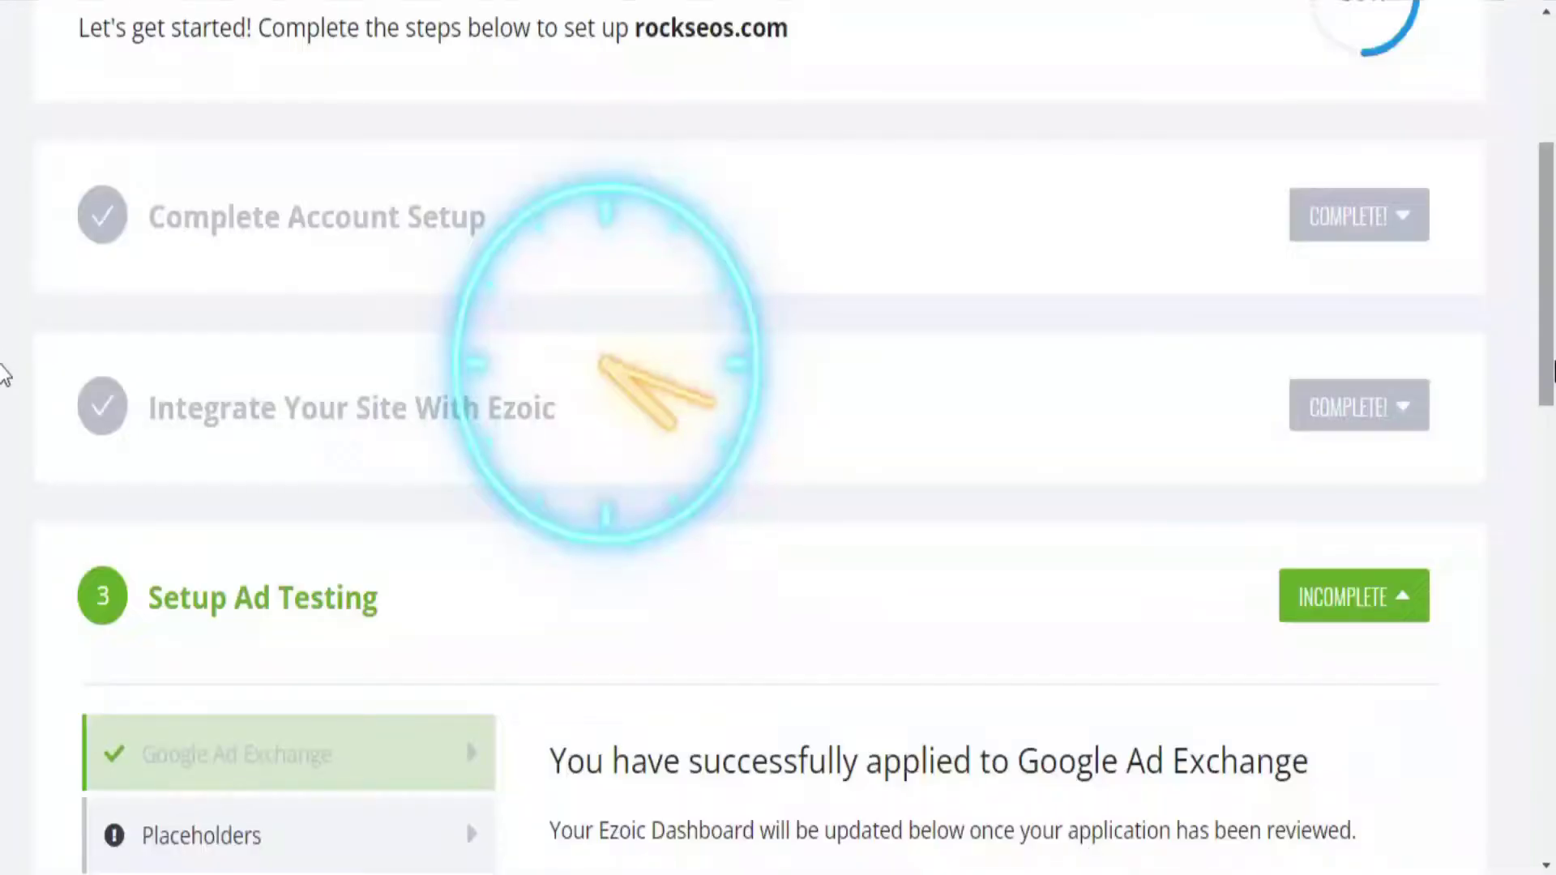
scroll(4, 478, "down", 5)
Scroll to Setup Ad Testing to check that Google Ad Exchange shows Approved.
scroll(4, 478, "down", 1)
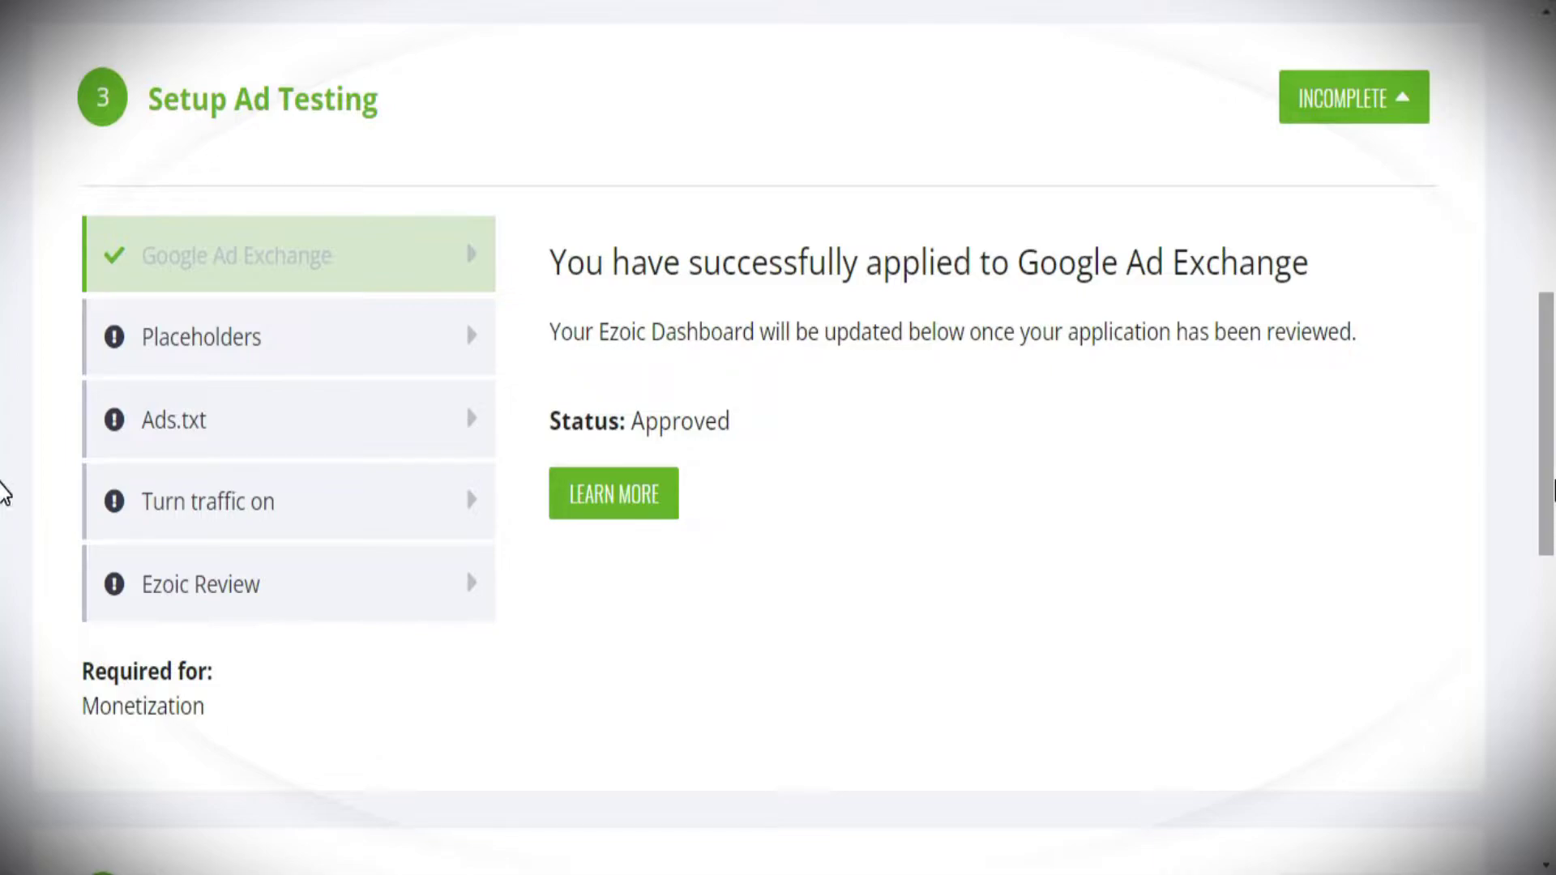
Switch to the Placeholders step showing a placeholder count of 0 out of 10.
left_click(444, 333)
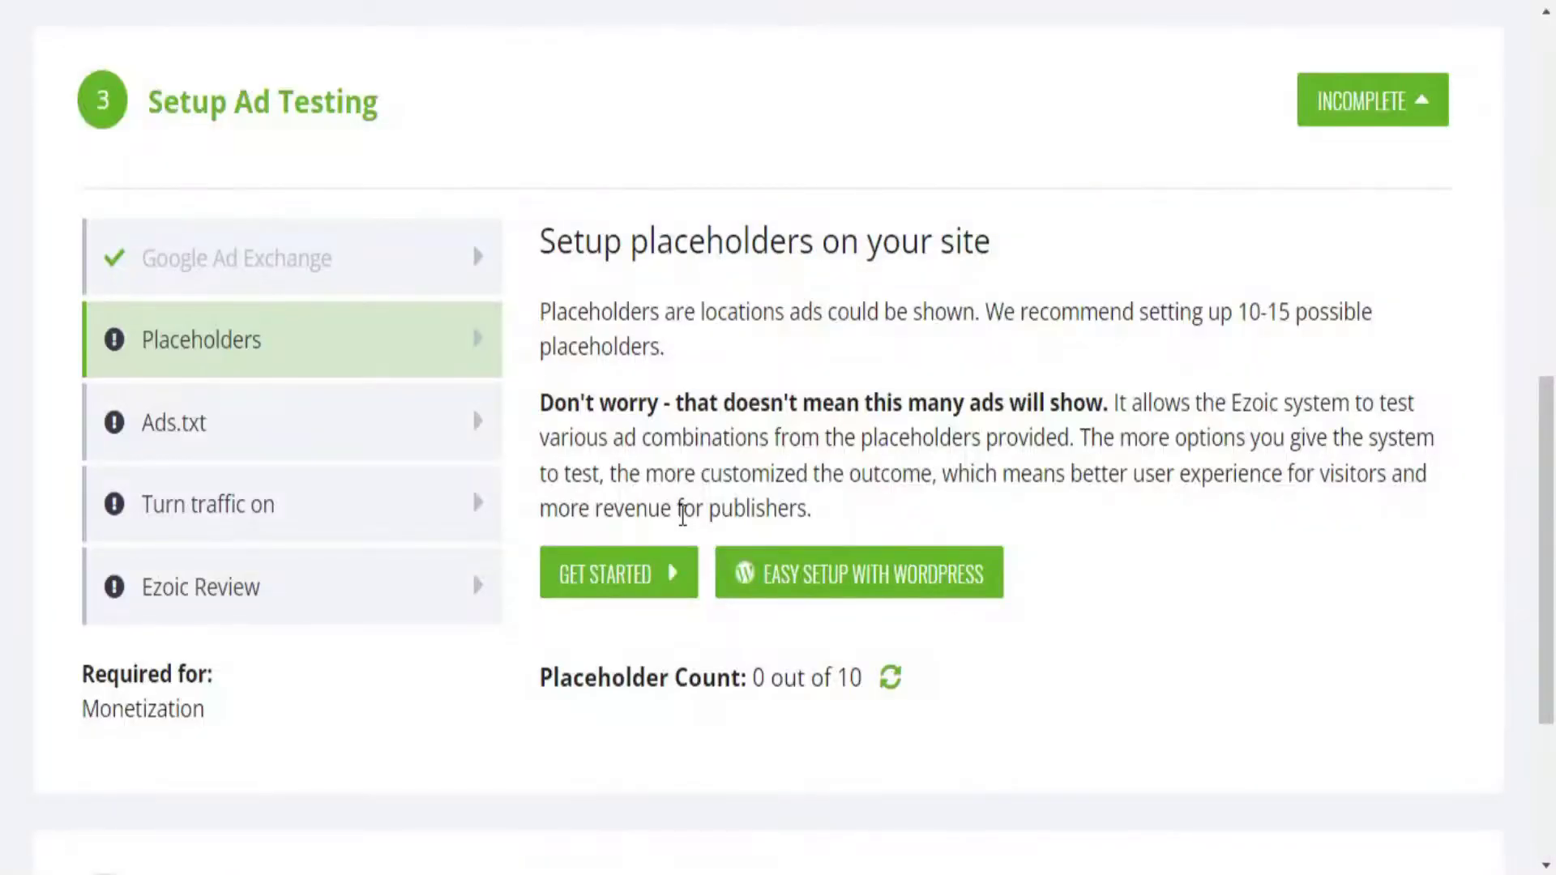
Start placeholder setup and choose the Chrome extension method.
left_click(642, 580)
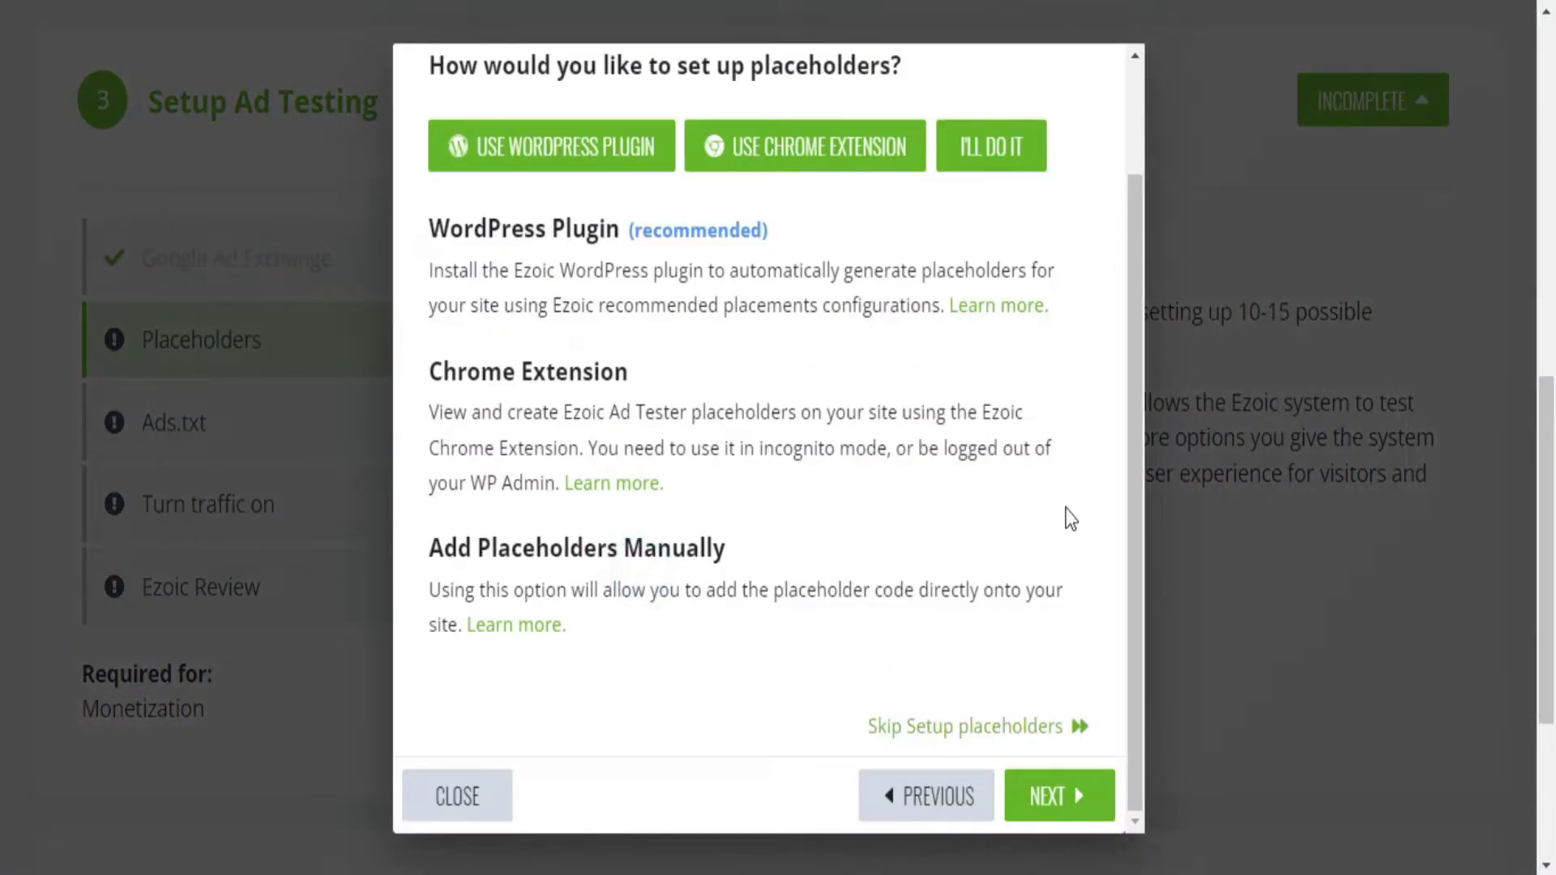
left_click(1136, 511)
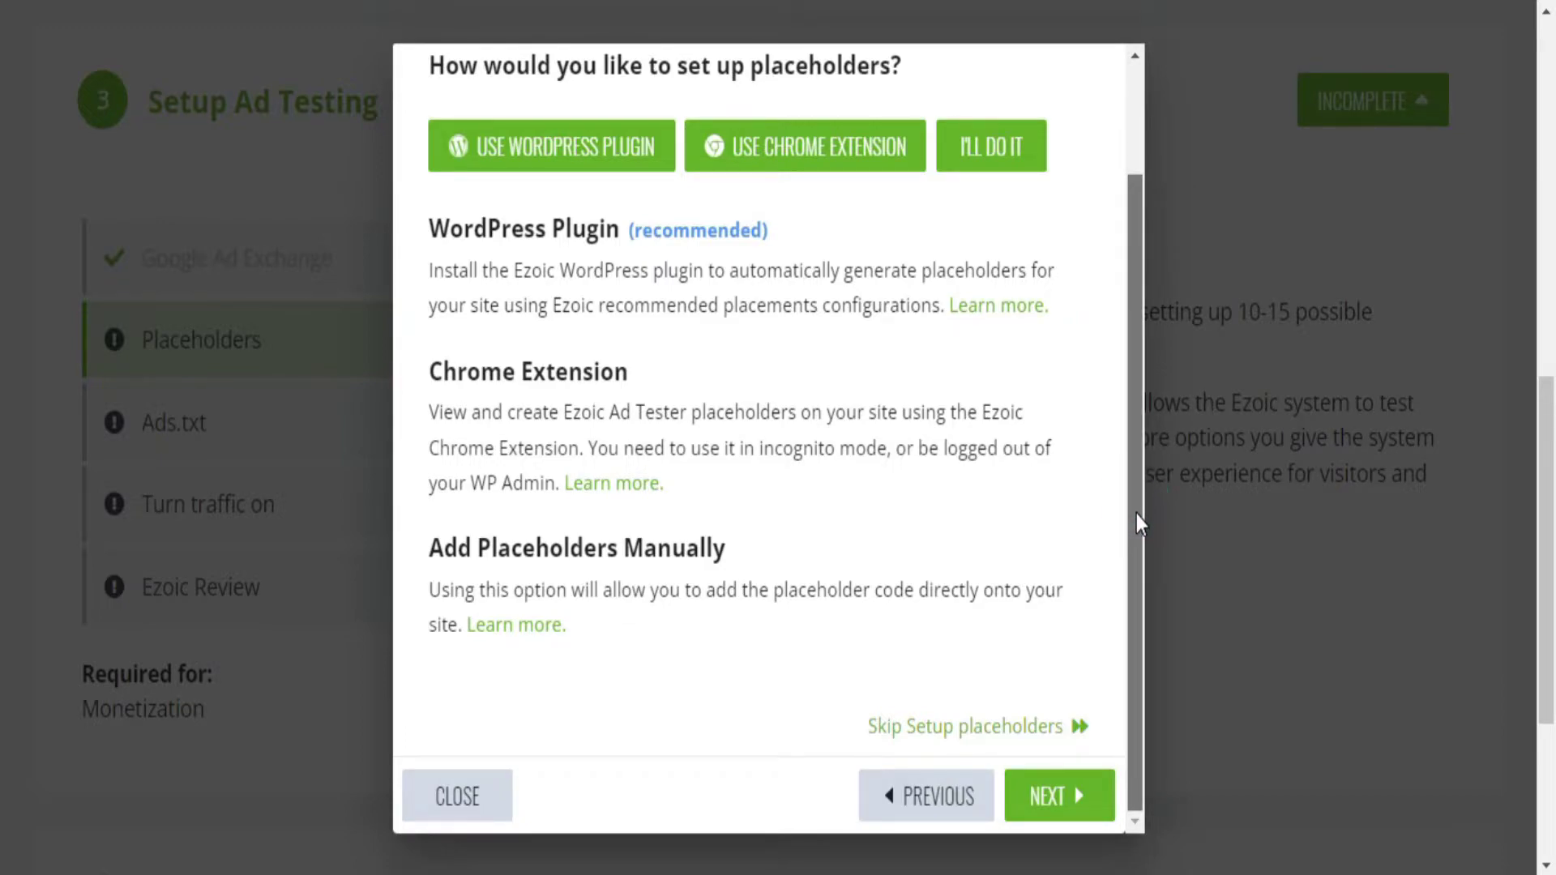
left_click_drag(1136, 512, 1131, 398)
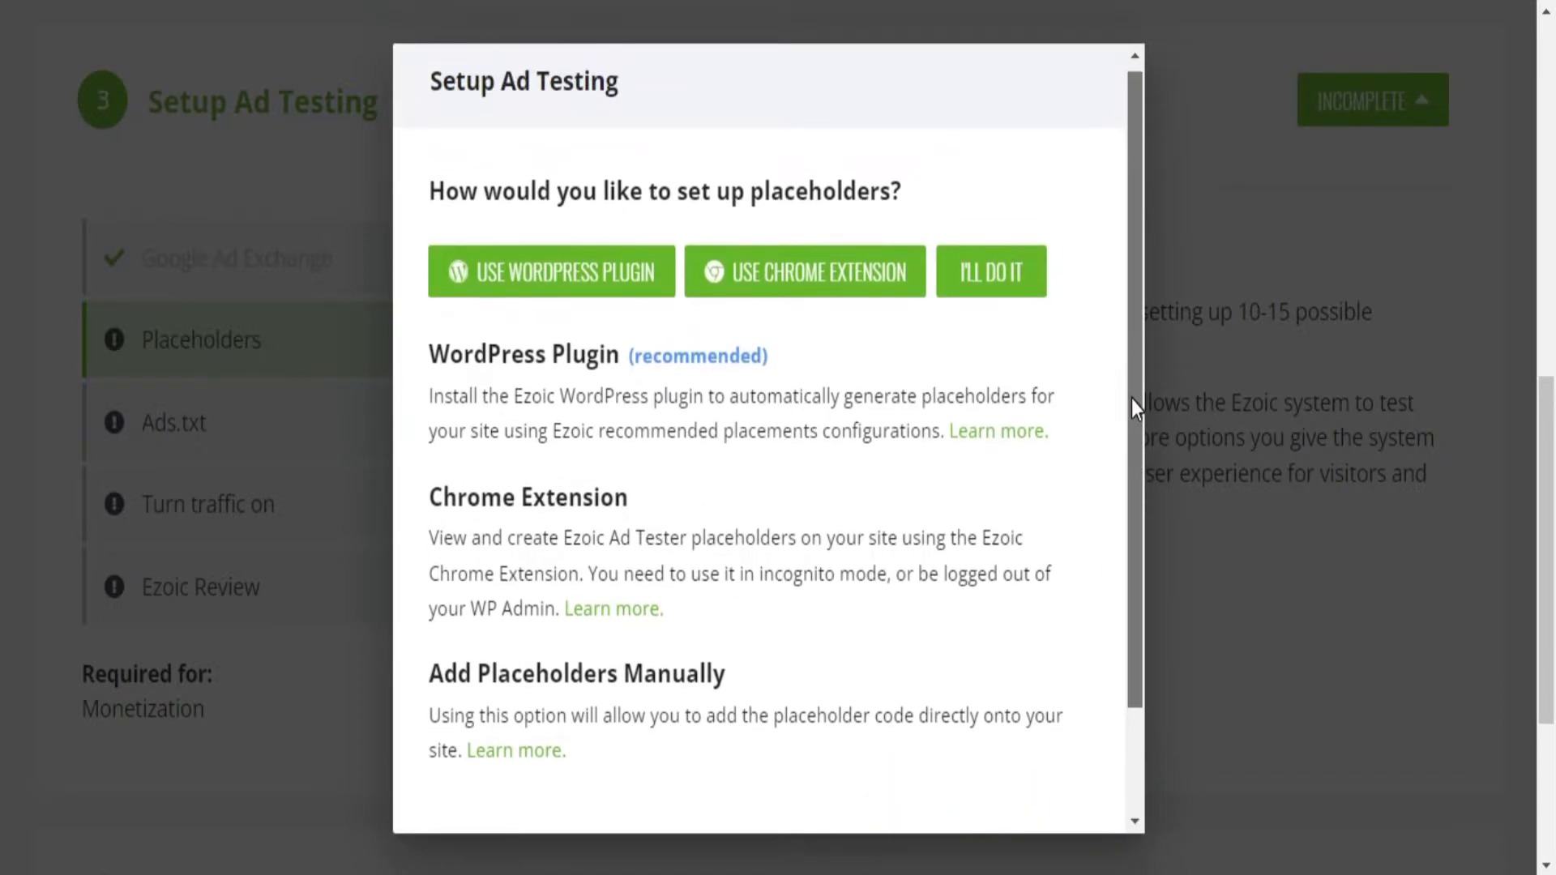
left_click(791, 300)
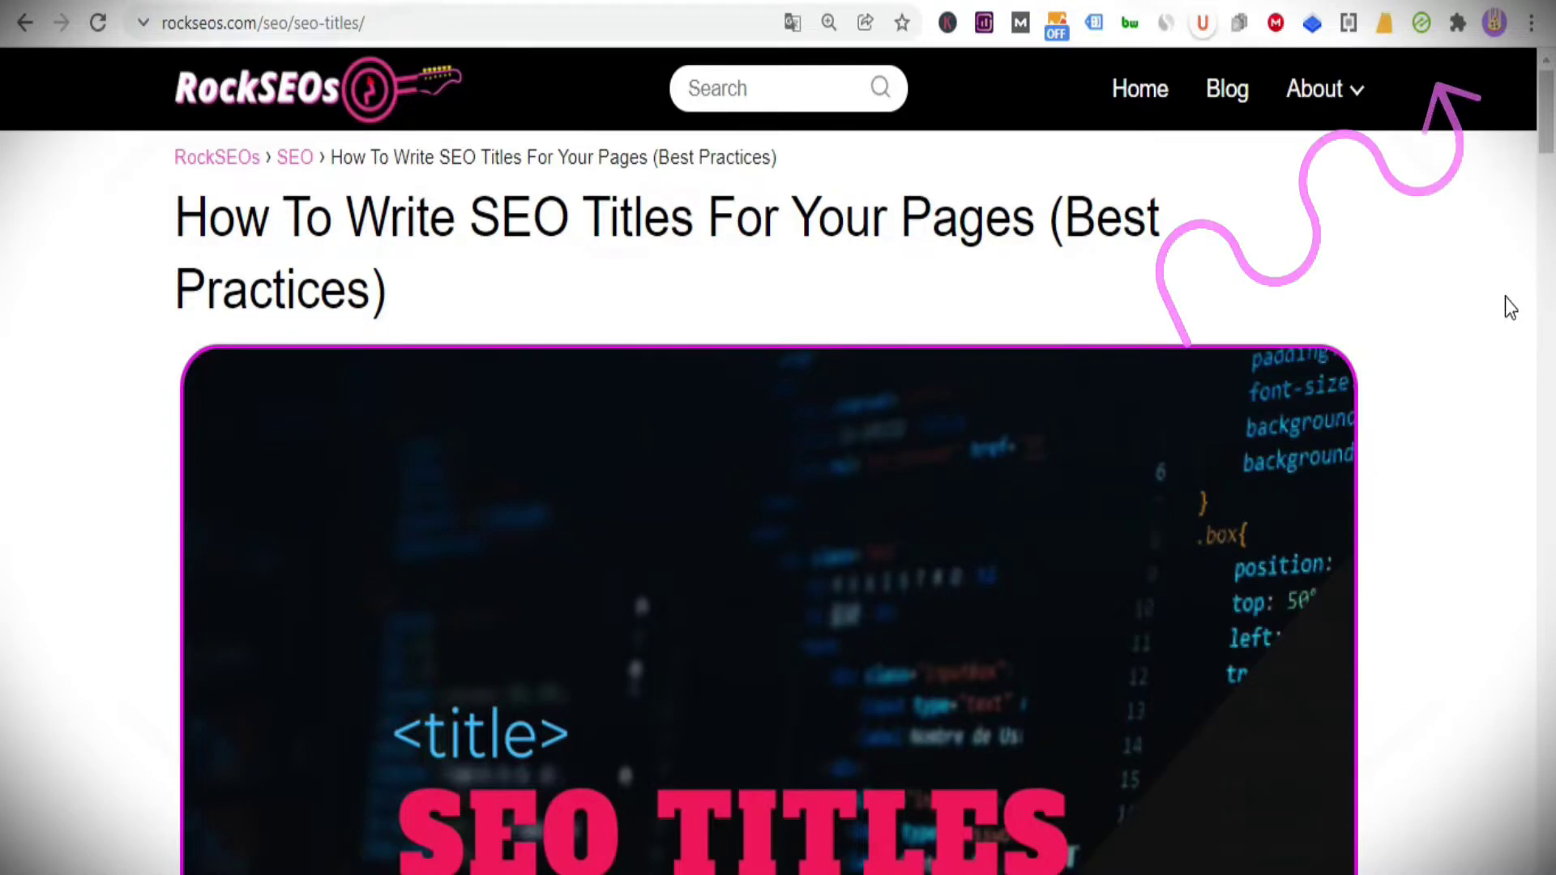
In the Ezoic extension, create a placeholder with its insertion spot at the article's h1 title.
left_click(1428, 21)
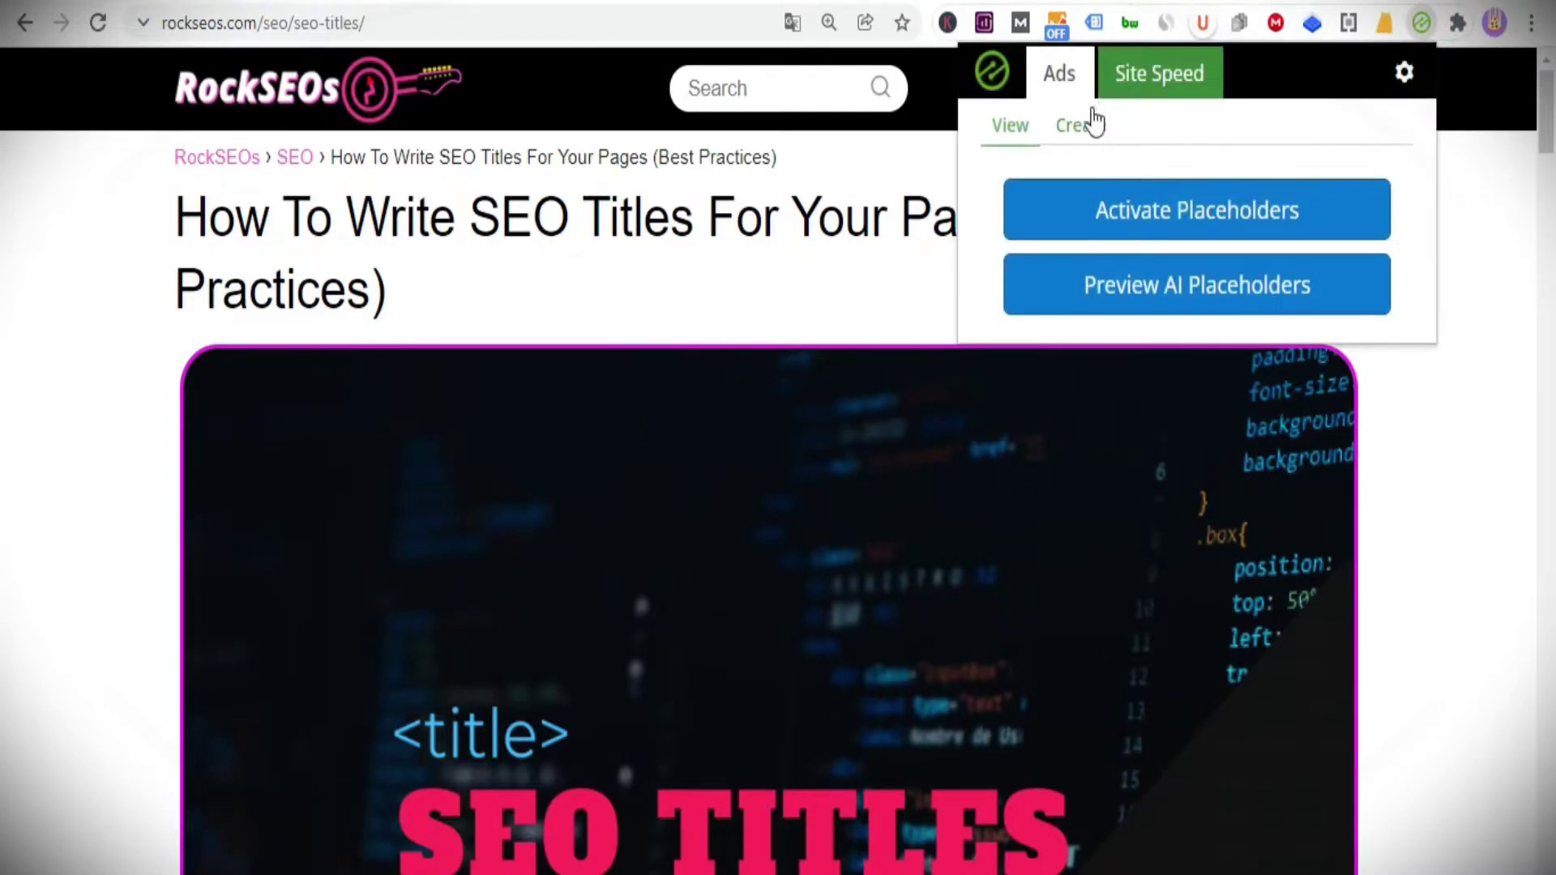
left_click(1092, 128)
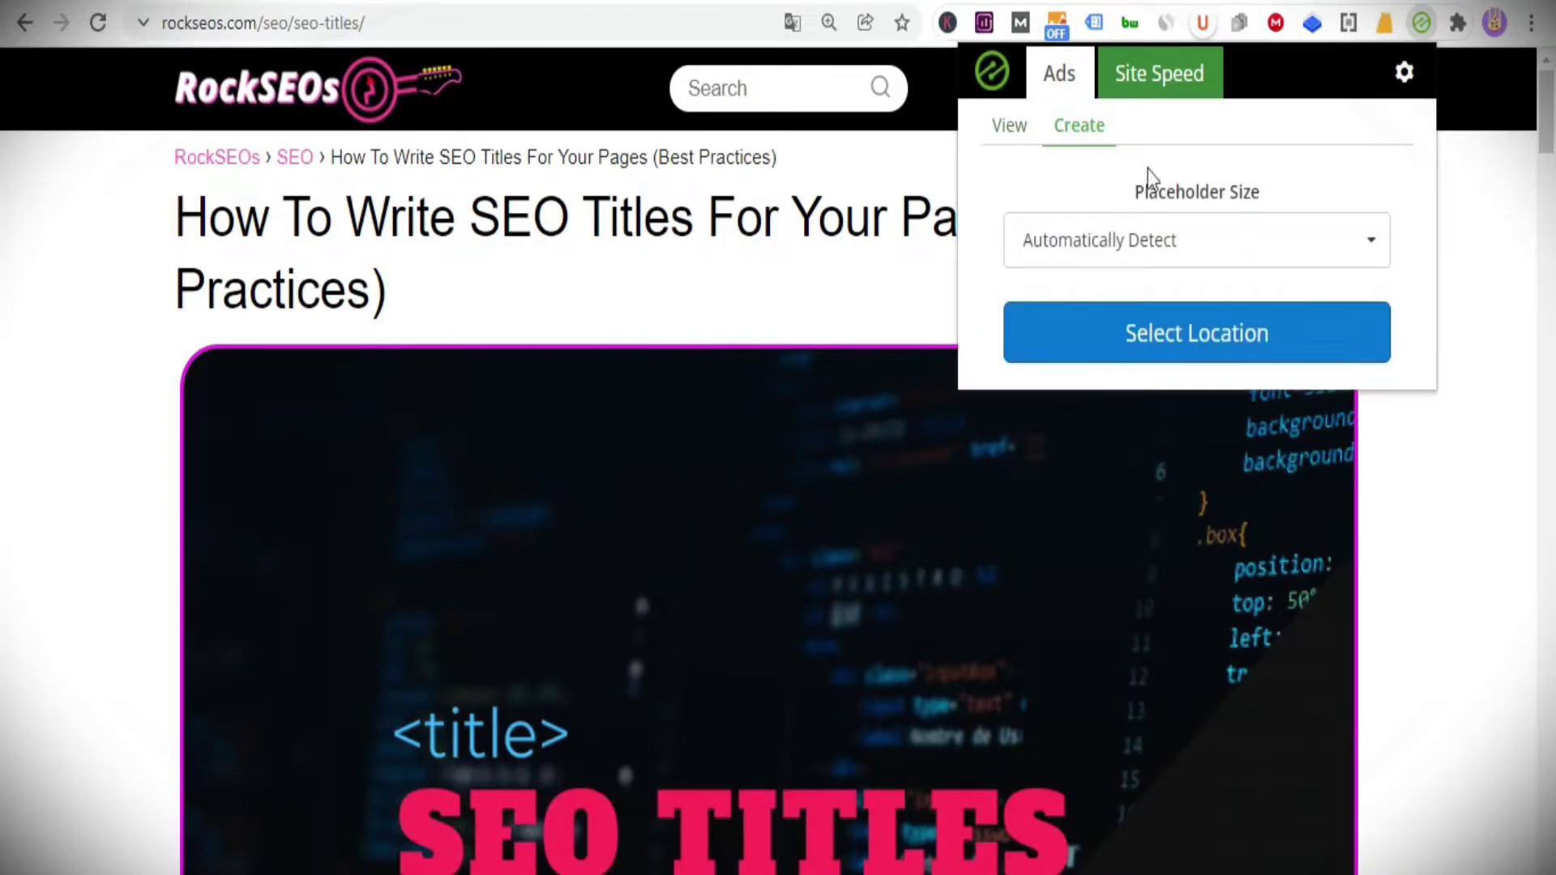
left_click(1237, 349)
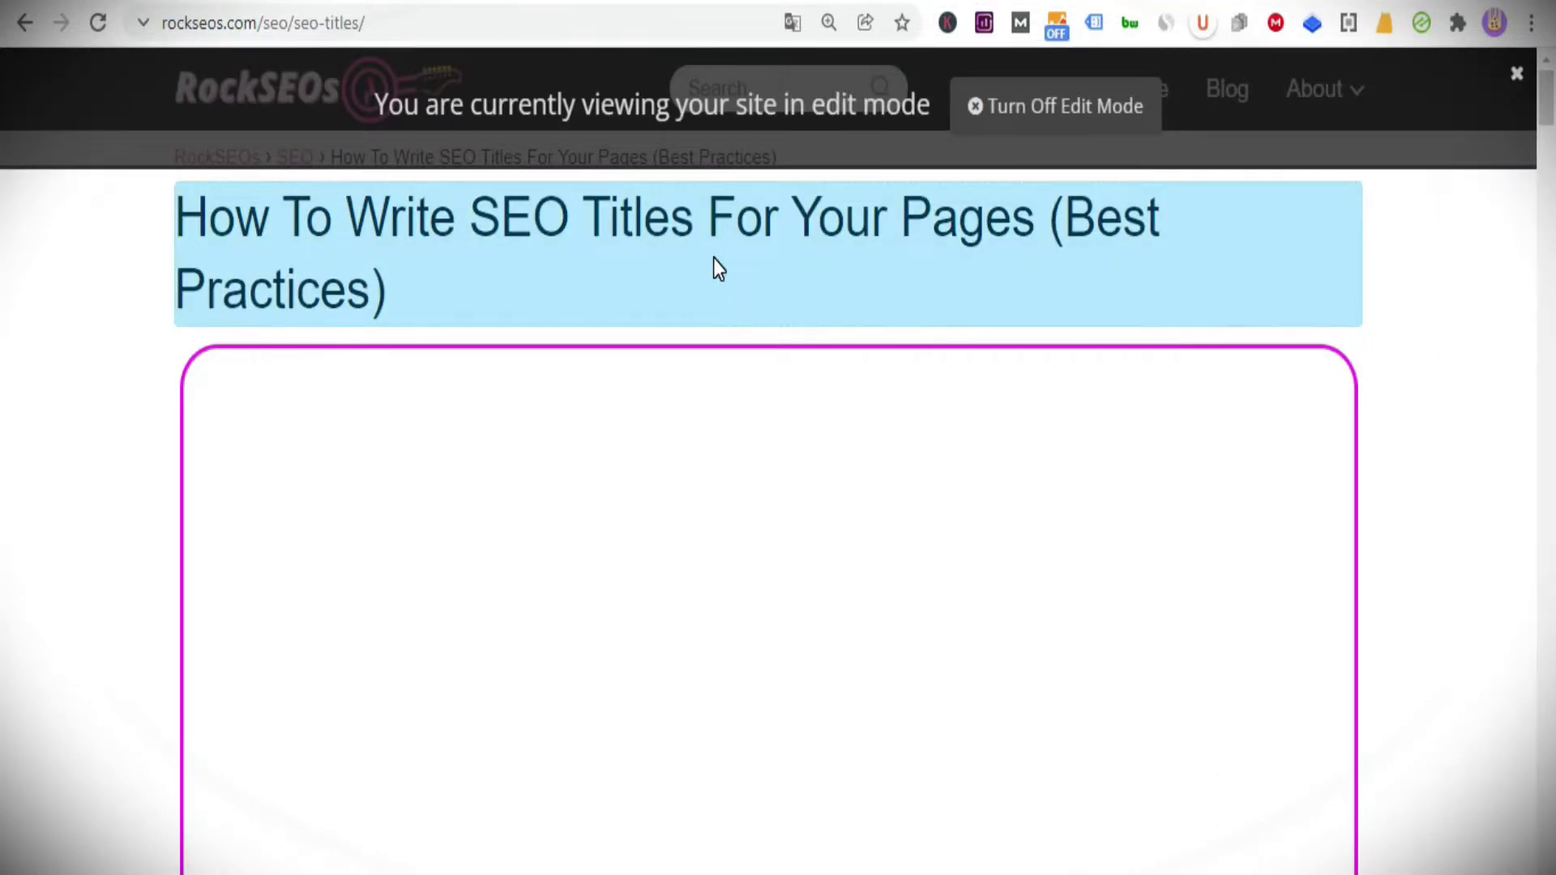
left_click(713, 259)
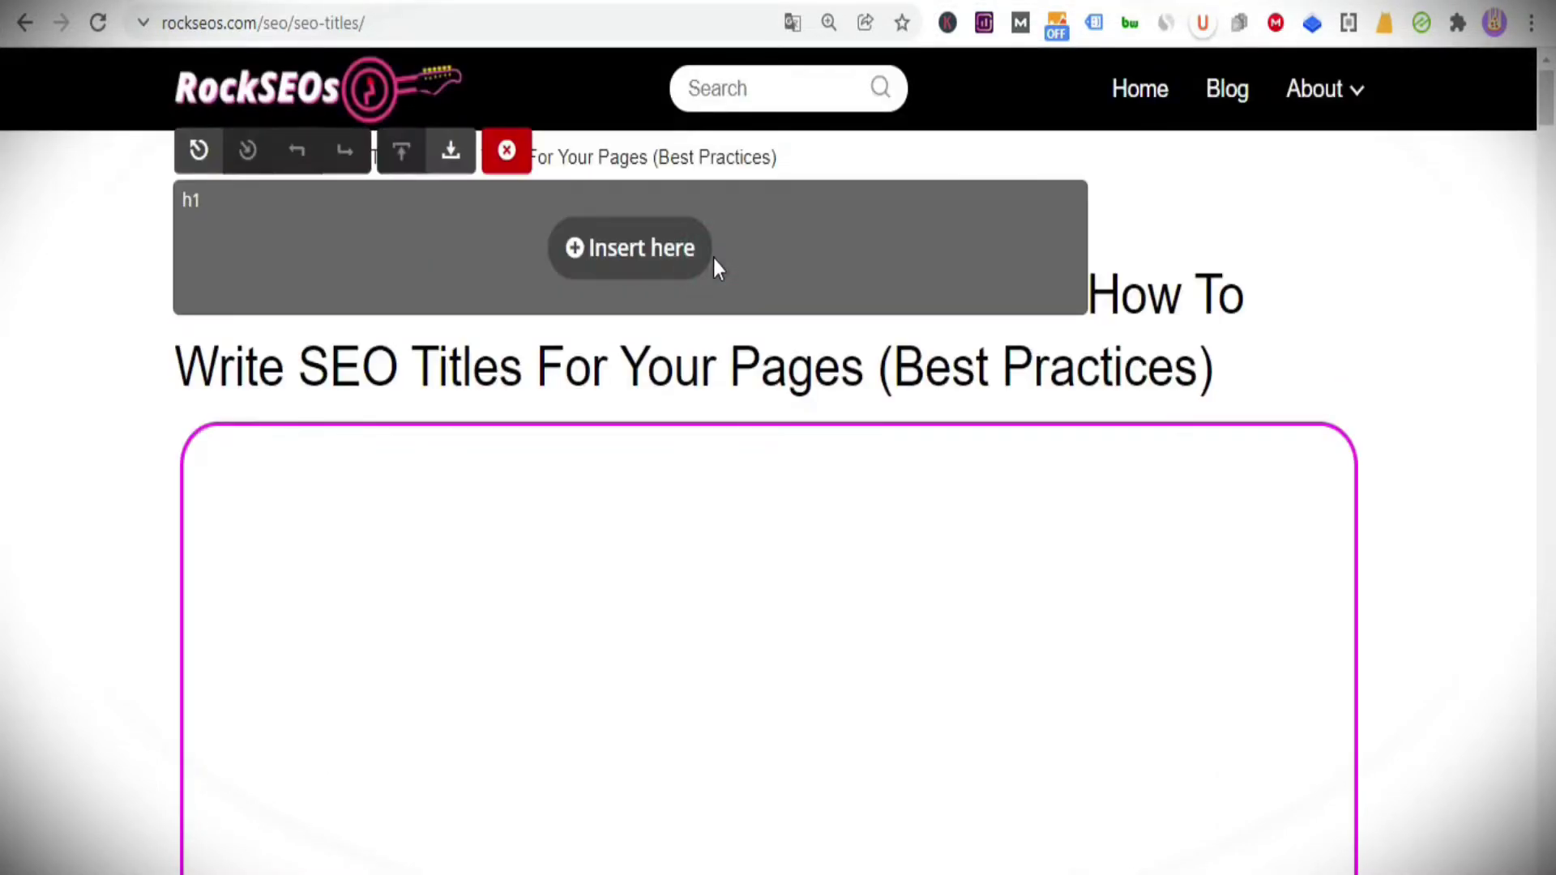
left_click(450, 154)
left_click(613, 223)
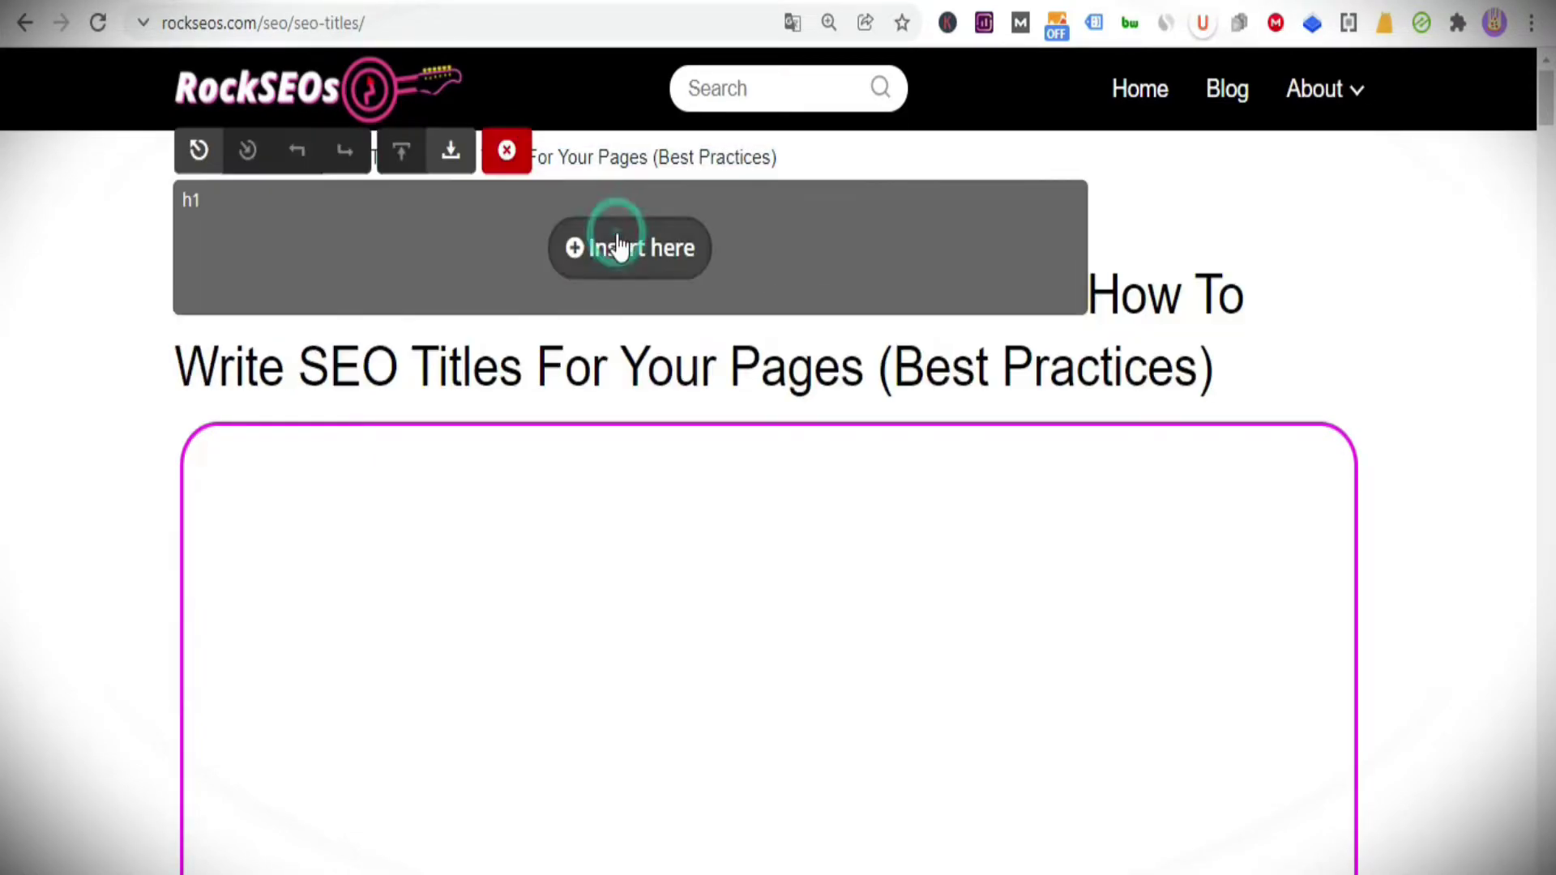
left_click(445, 152)
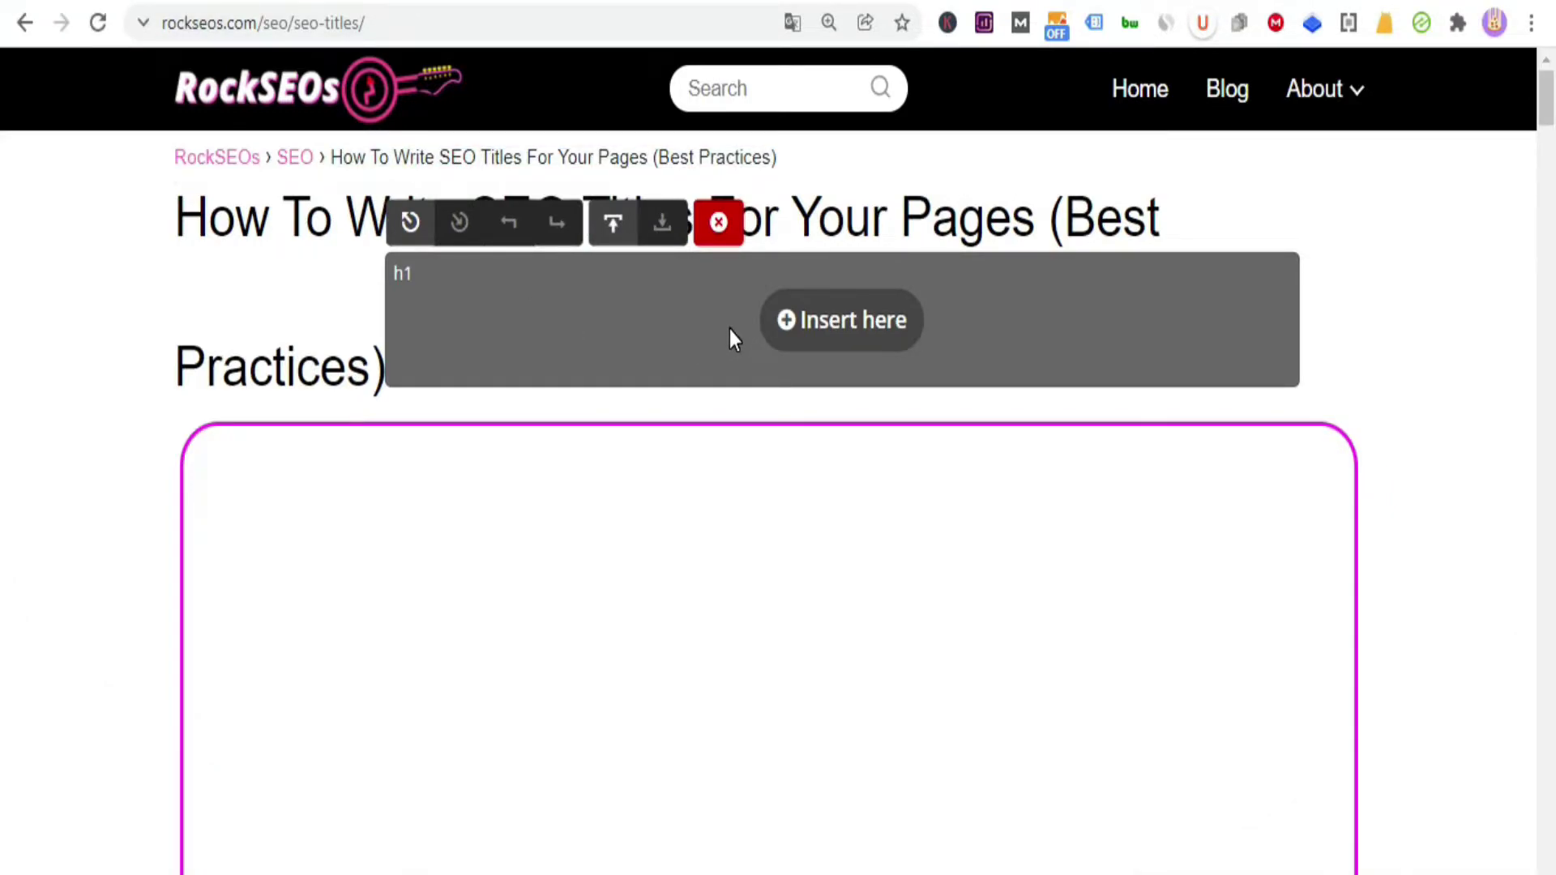
Insert the placeholder and set its position to Under Page Title.
left_click(846, 318)
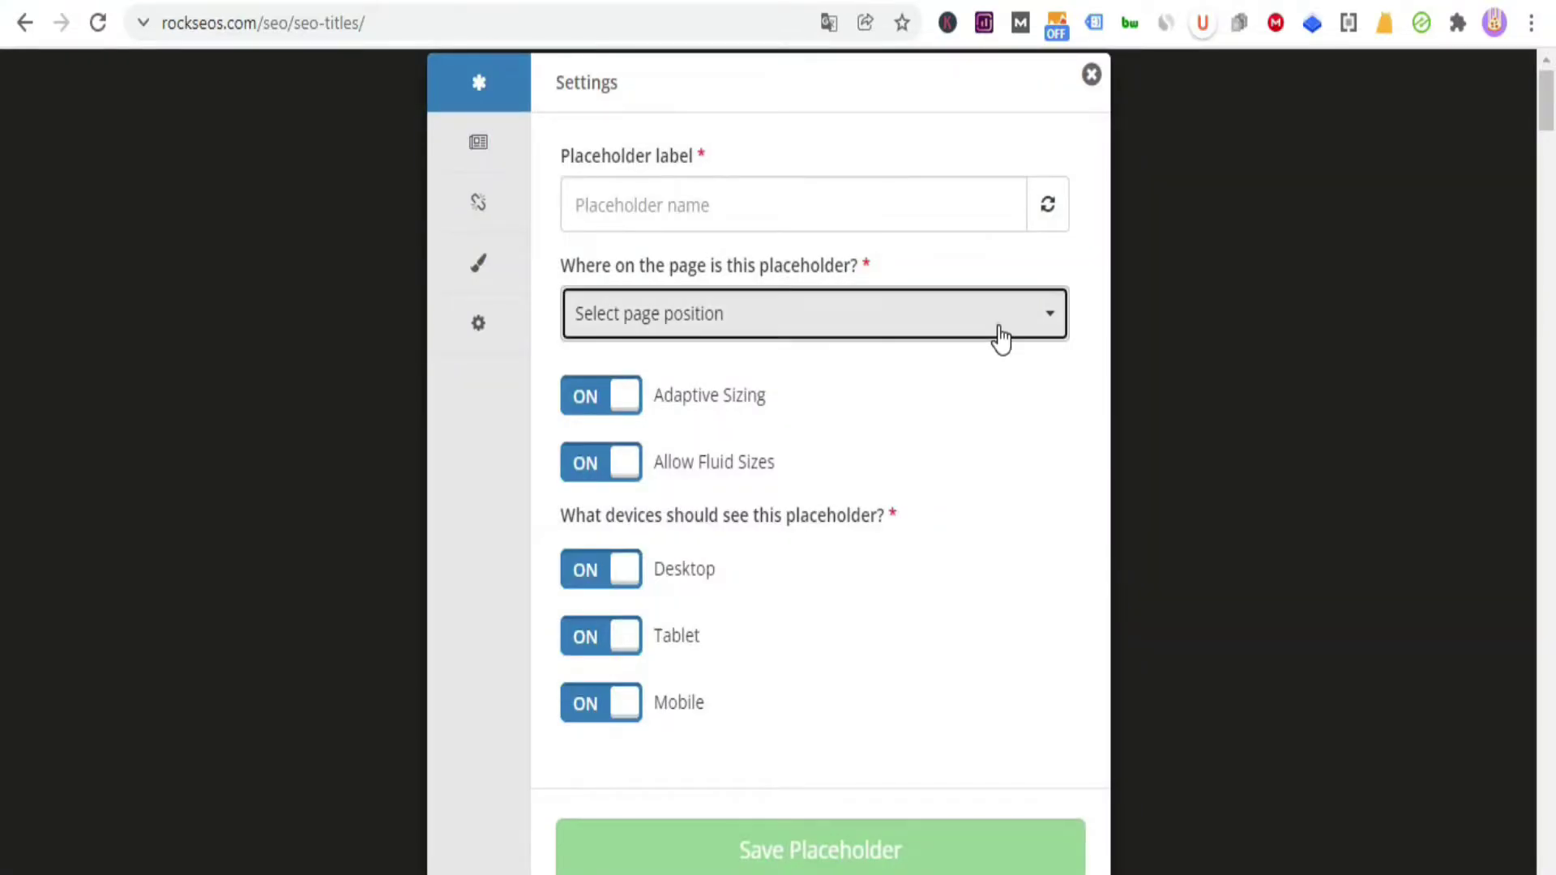
left_click(1001, 335)
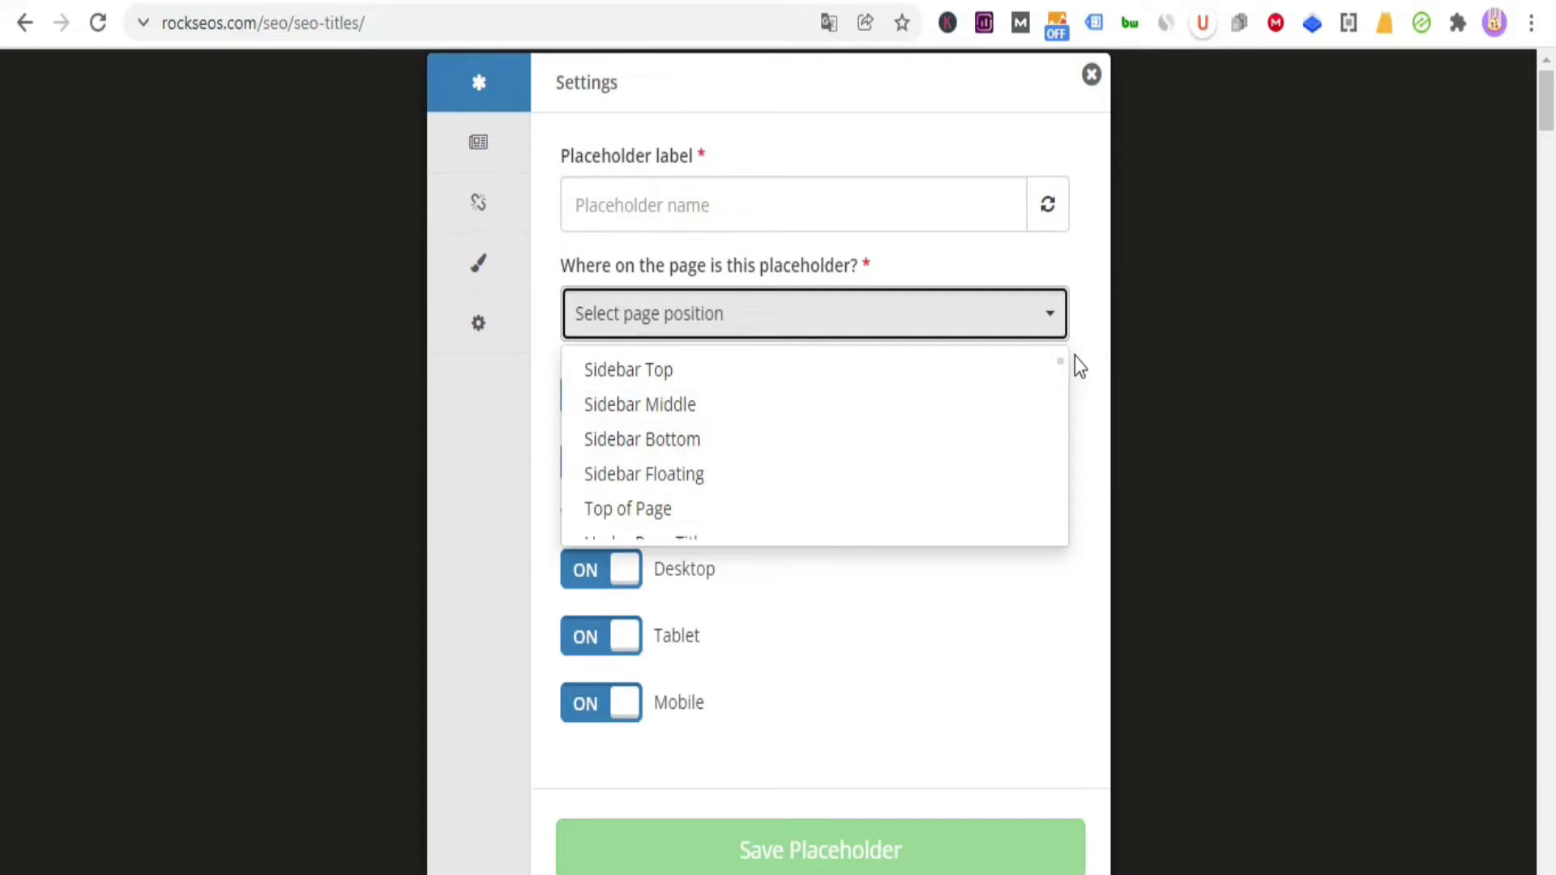
scroll(1061, 367, "down", 3)
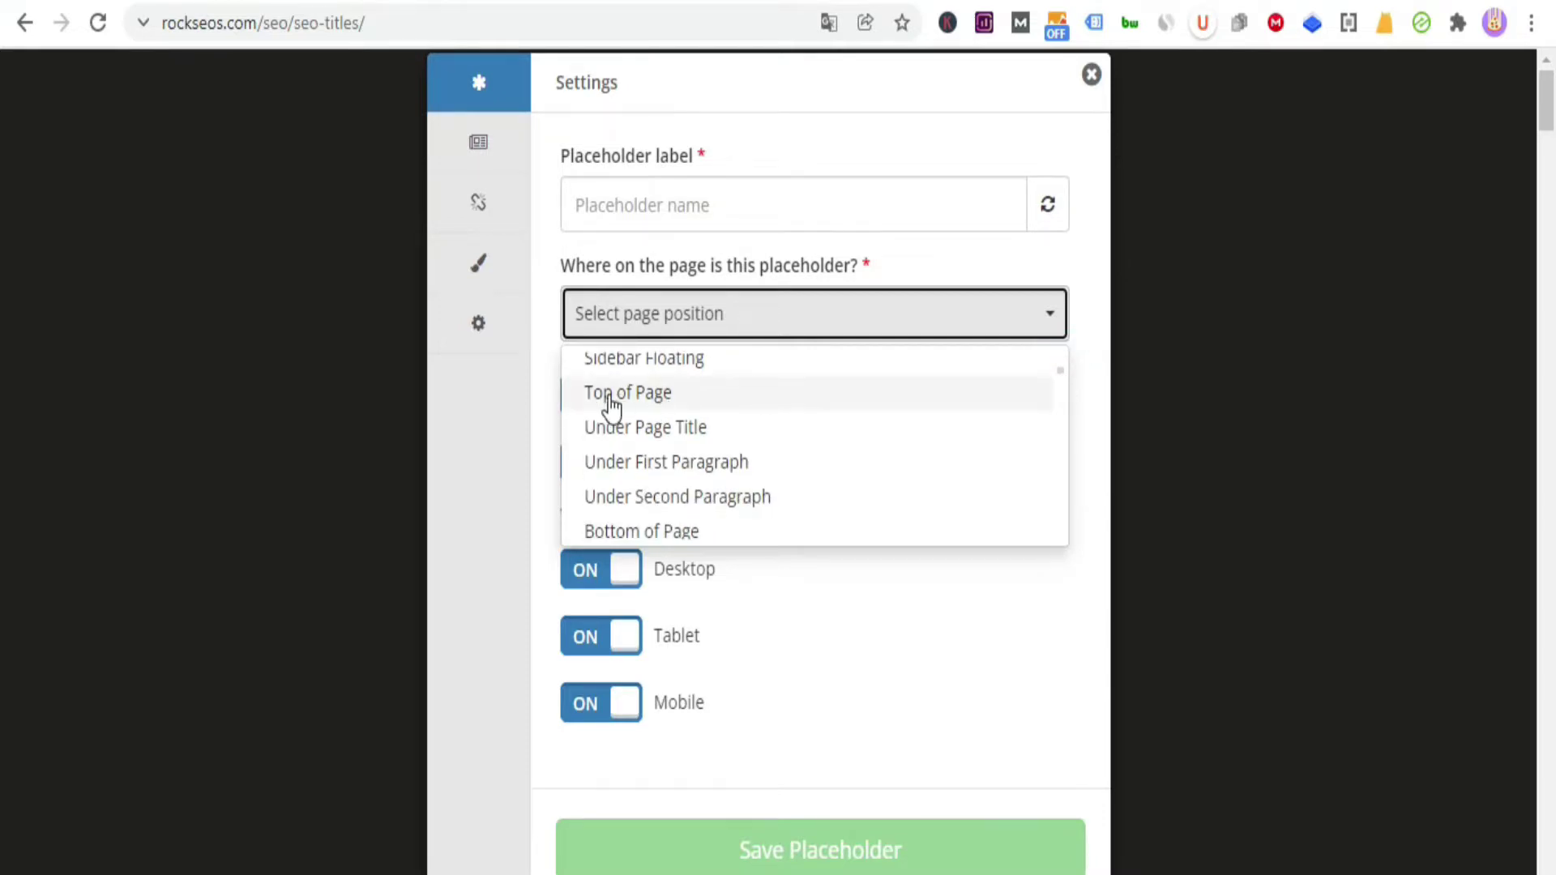
left_click(619, 428)
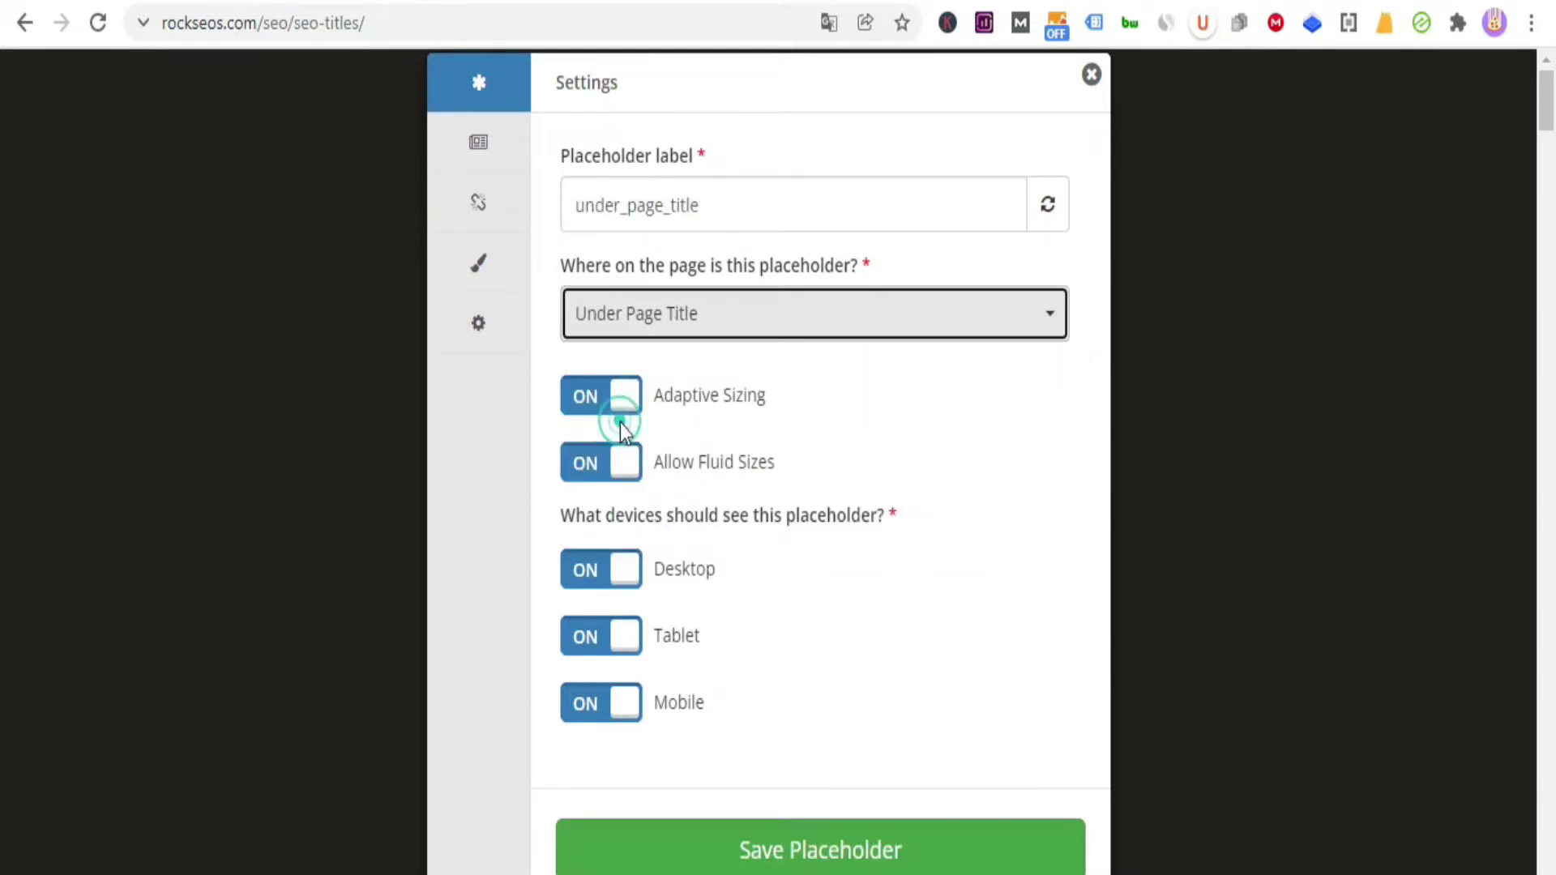
Tick Leader, Banner, Half Banner, Button, Small Rectangle, Vertical Banner, Small Square and other sizes.
left_click(486, 151)
left_click(689, 376)
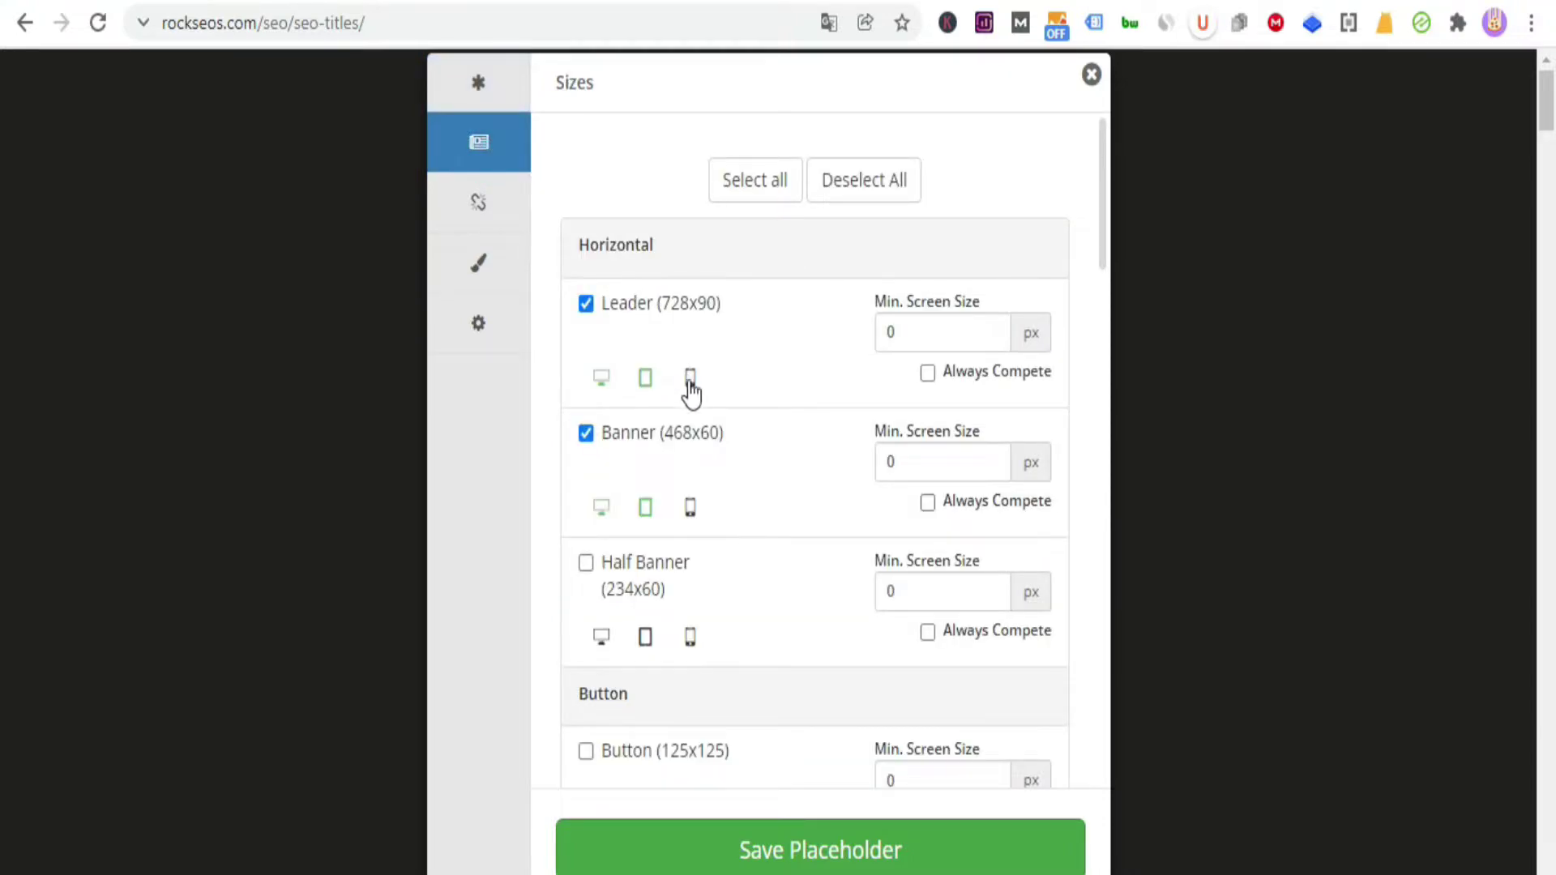
left_click(689, 506)
left_click(644, 636)
scroll(624, 615, "down", 3)
left_click(602, 557)
left_click(613, 688)
scroll(613, 673, "down", 2)
left_click(688, 649)
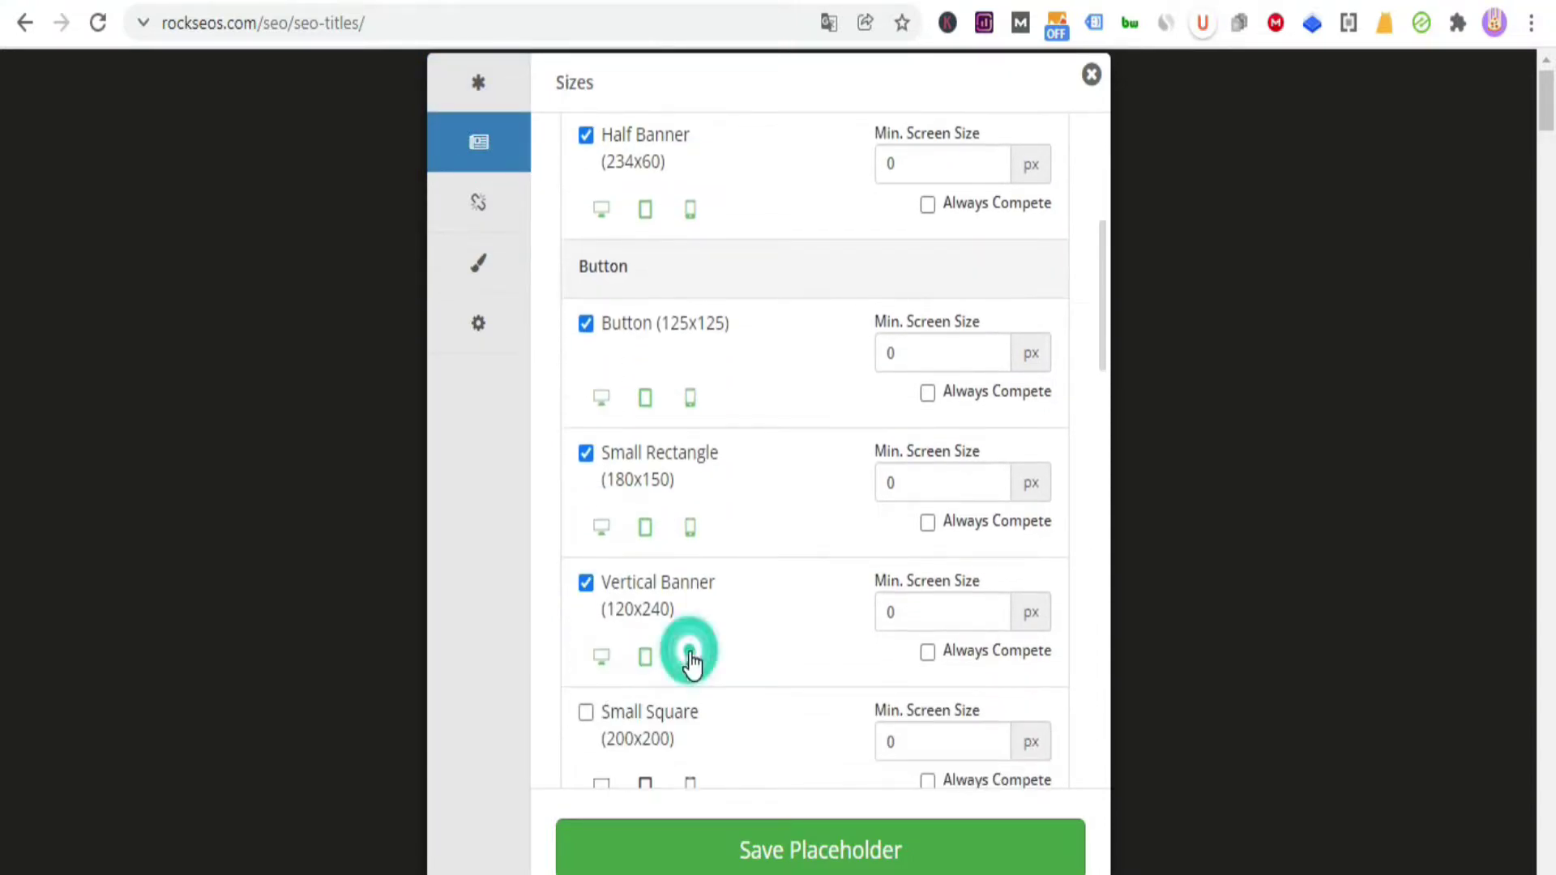
scroll(648, 640, "down", 5)
left_click(585, 648)
scroll(597, 635, "down", 6)
left_click(585, 628)
scroll(597, 635, "down", 1)
left_click(587, 646)
scroll(601, 635, "down", 1)
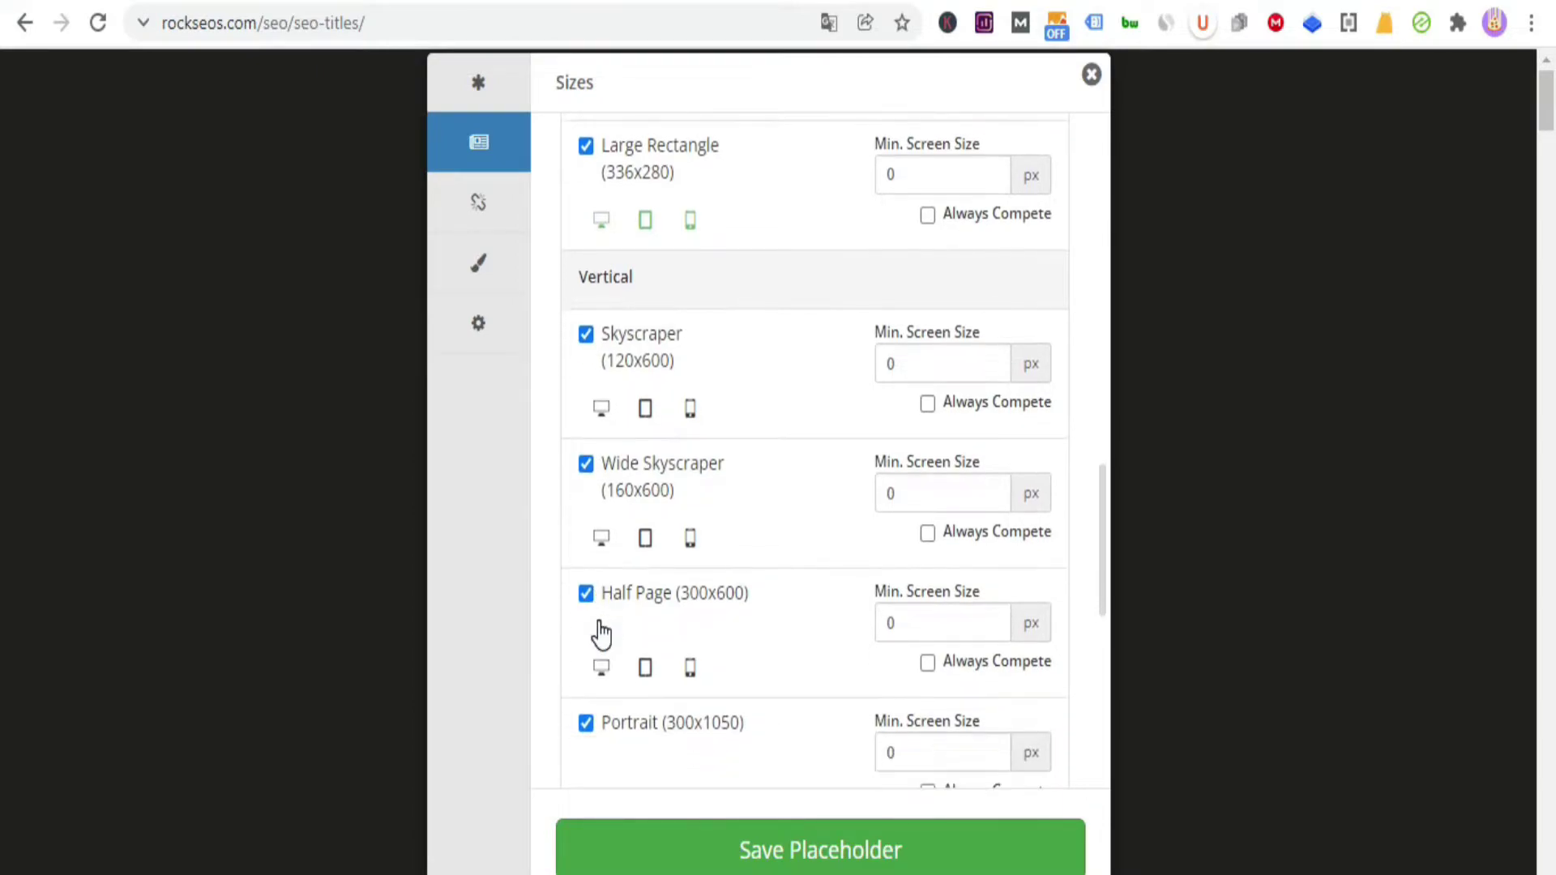
Untick Skyscraper, Wide Skyscraper, Half Page and Portrait; tick Billboard, Large Leader, Mobile Leader.
left_click(585, 334)
left_click(585, 464)
left_click(585, 593)
scroll(590, 724, "down", 9)
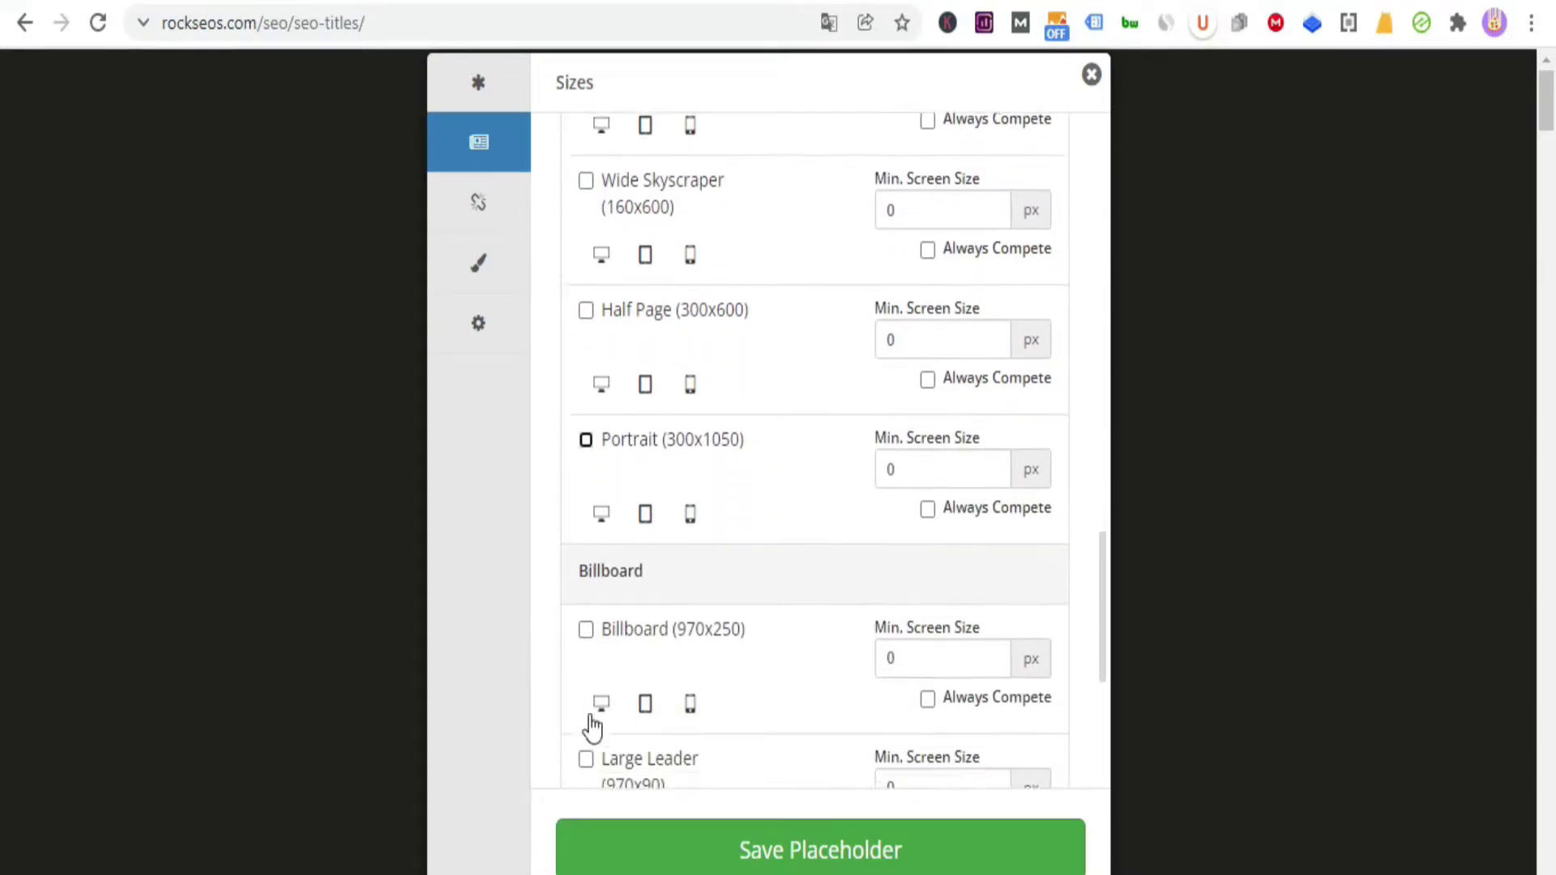
left_click(585, 730)
scroll(591, 722, "down", 1)
left_click(644, 452)
left_click(648, 580)
scroll(597, 591, "down", 3)
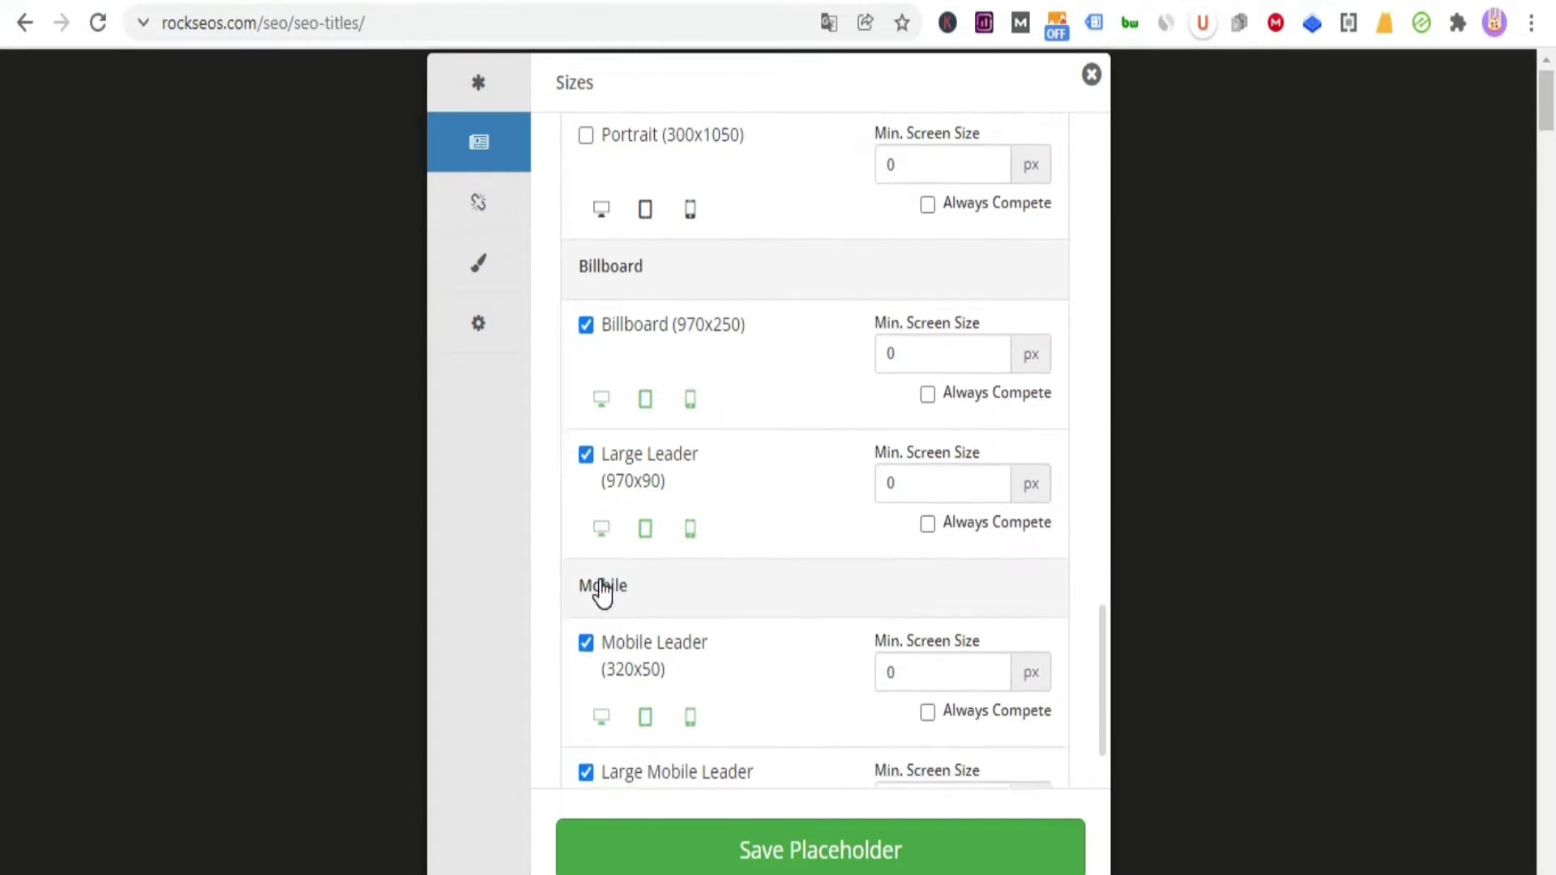
Review the placeholder's Pages settings, then its Style: 15px top/bottom margins, centred.
left_click(478, 203)
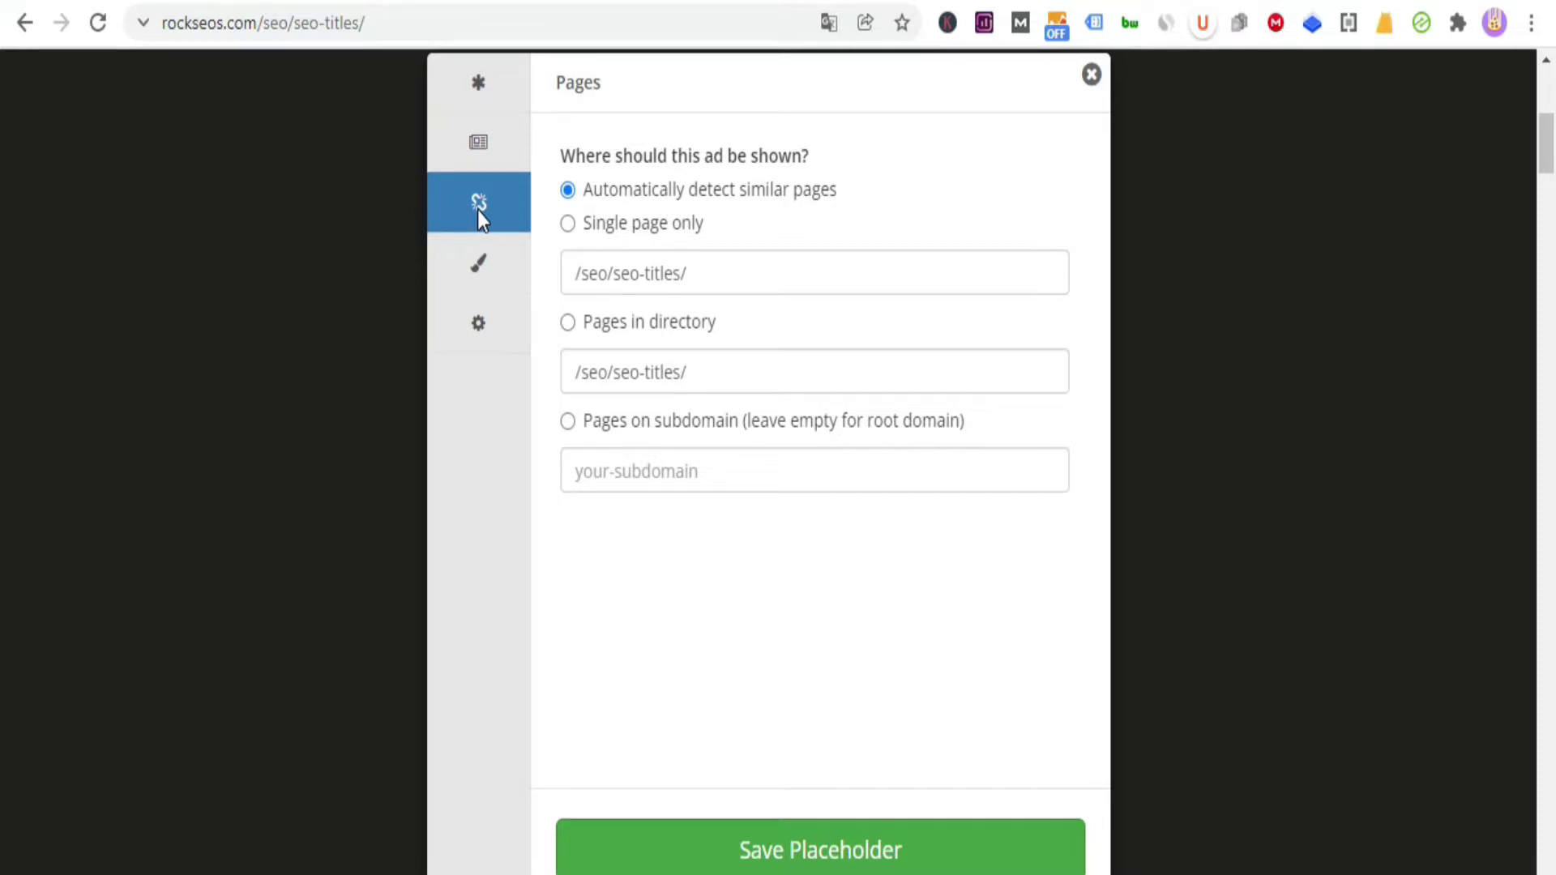
left_click(483, 274)
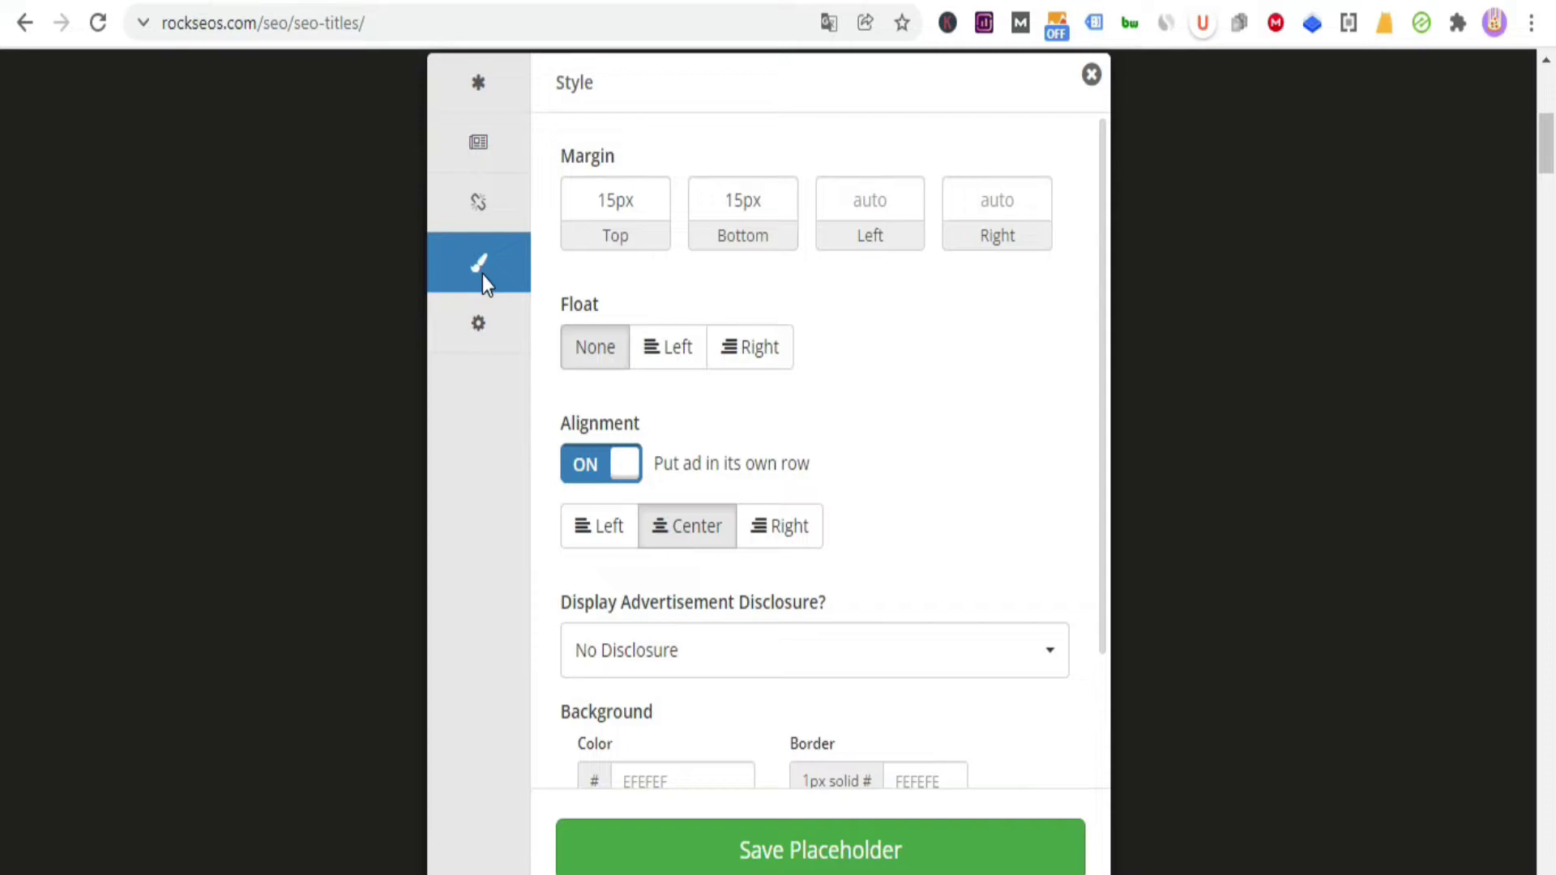
Save the 970x250 under_page_title placeholder and review its options.
left_click(815, 851)
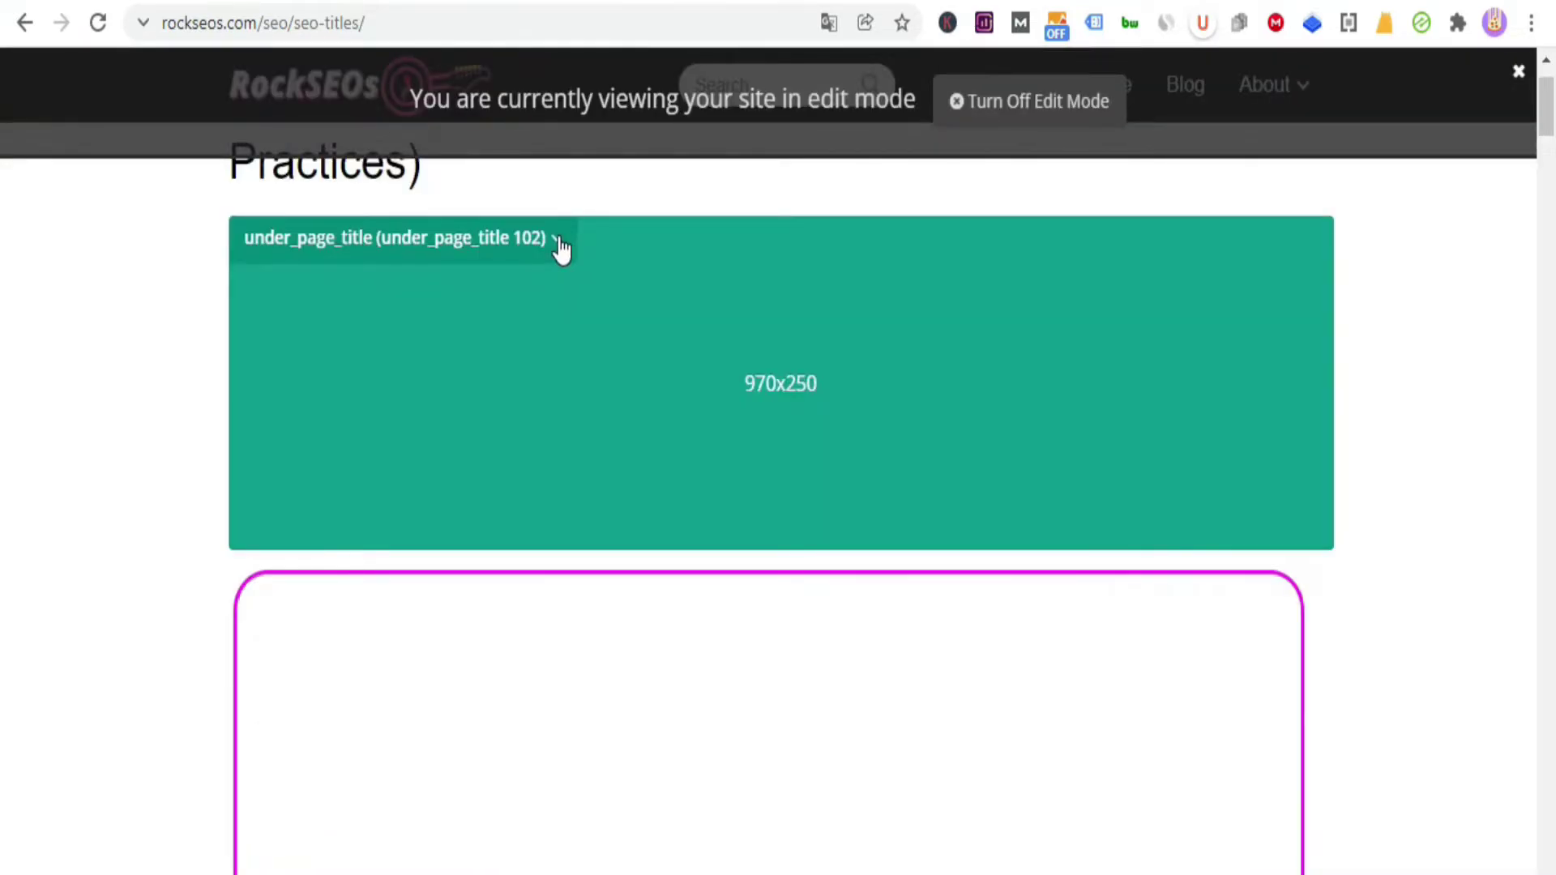
left_click(558, 240)
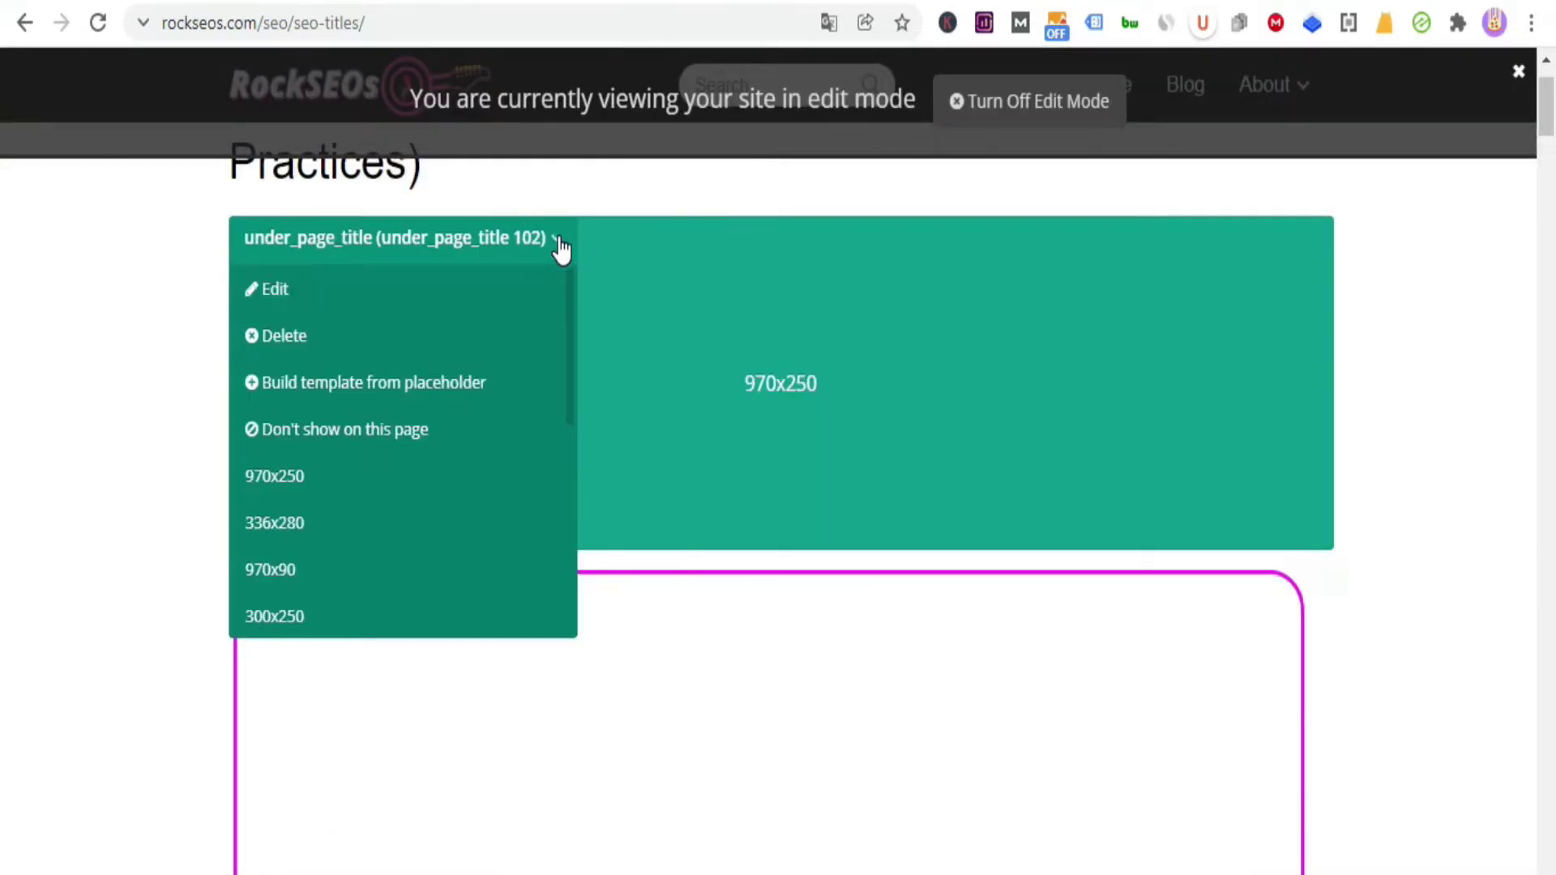
scroll(570, 292, "down", 1)
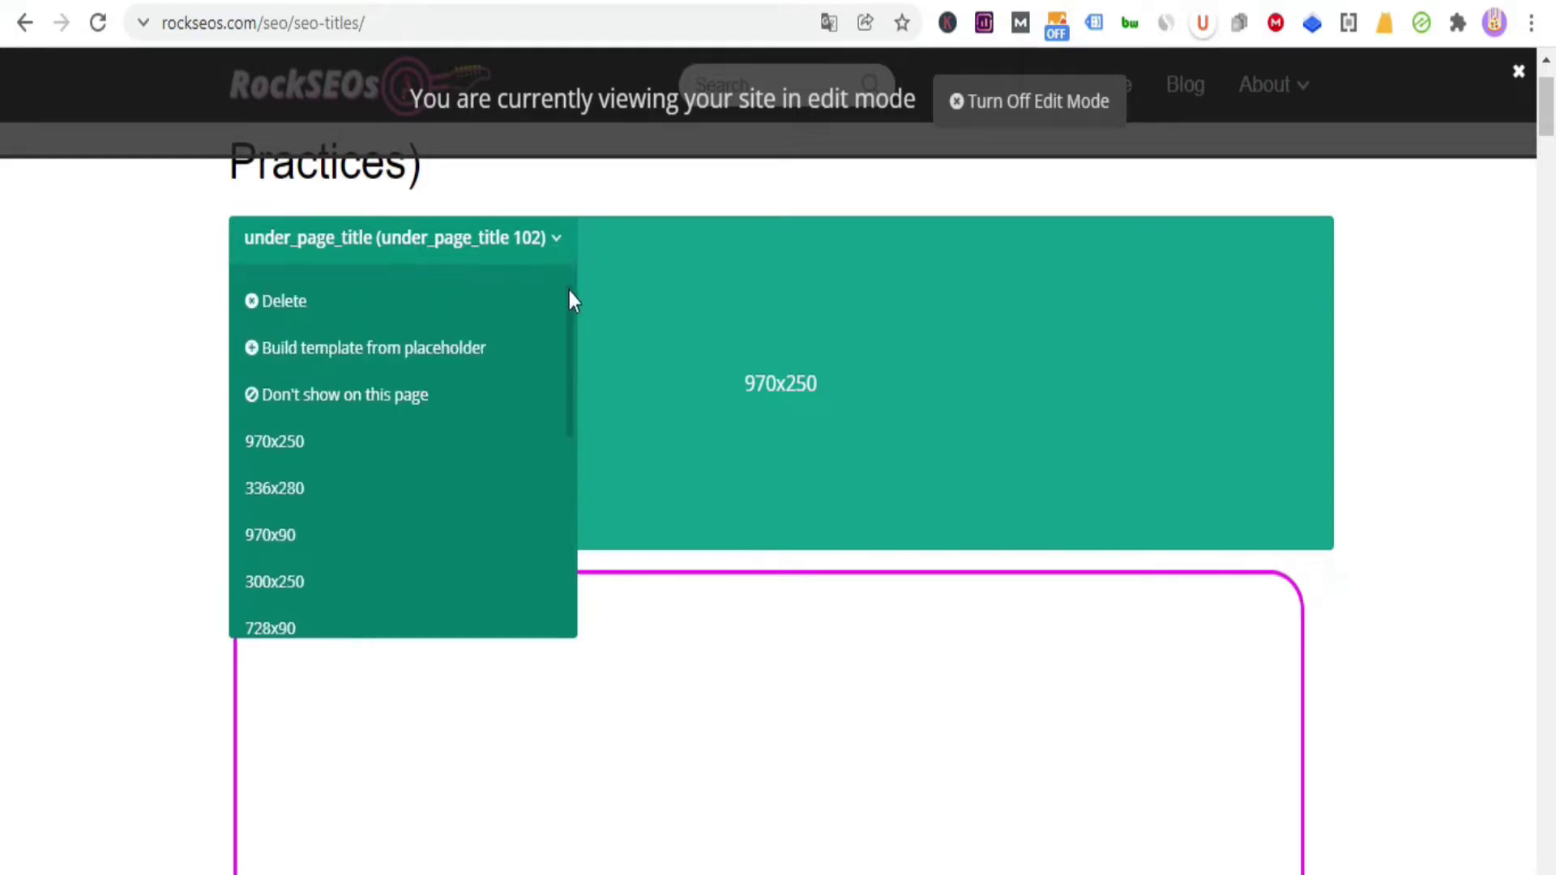
scroll(1264, 379, "down", 10)
Add and save an article placeholder with Half Banner, Button and mobile Large Leader sizes.
left_click(659, 369)
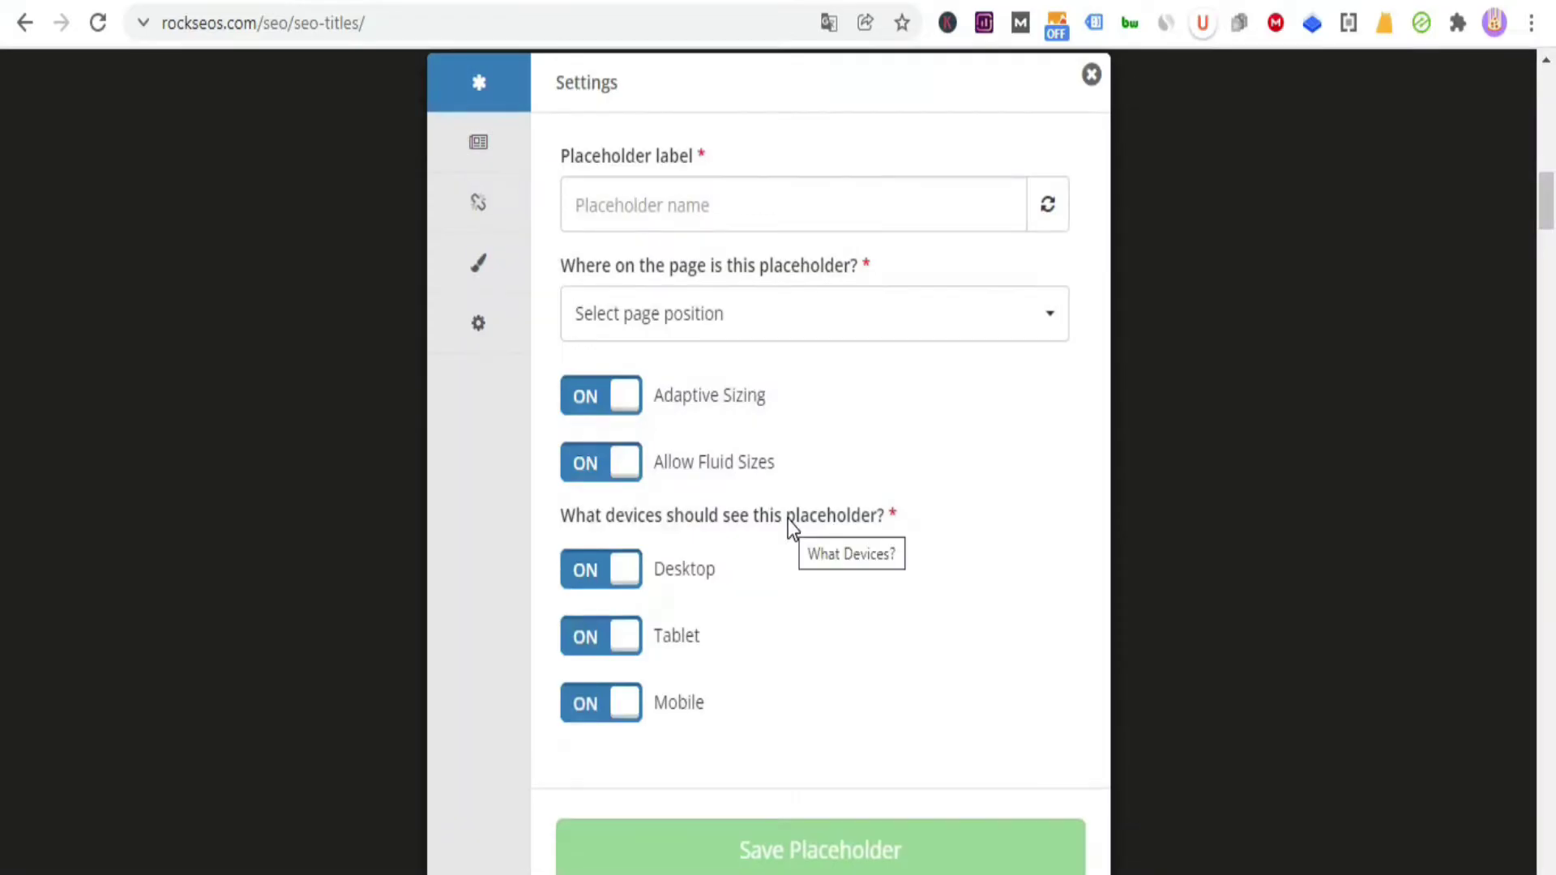
left_click(1053, 313)
scroll(597, 410, "down", 3)
left_click(600, 403)
left_click(479, 144)
left_click(586, 562)
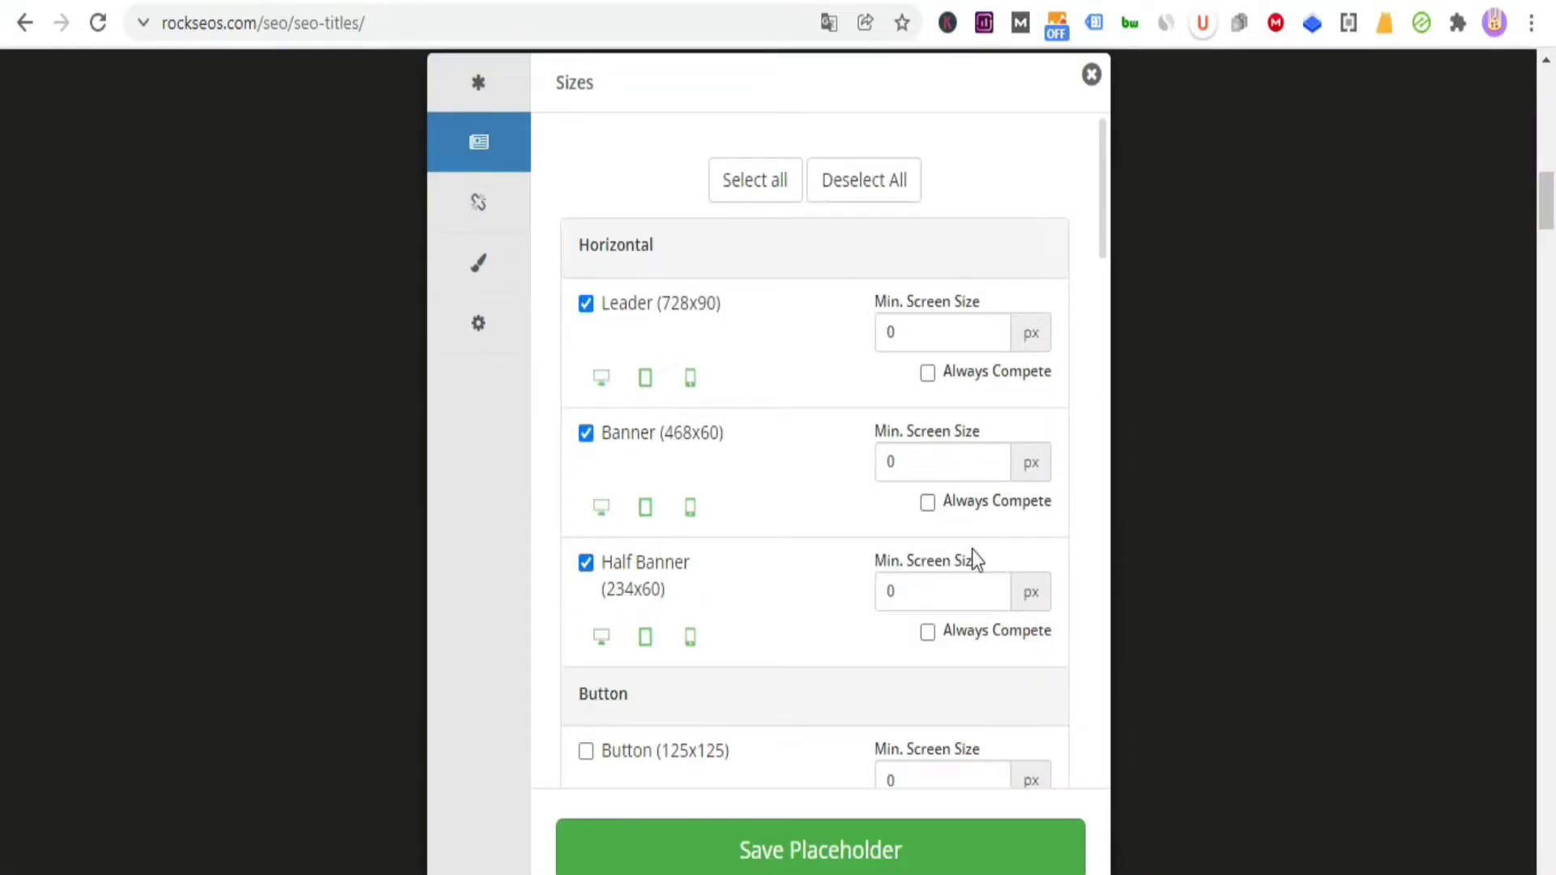
left_click(586, 751)
scroll(1097, 381, "down", 15)
left_click(690, 233)
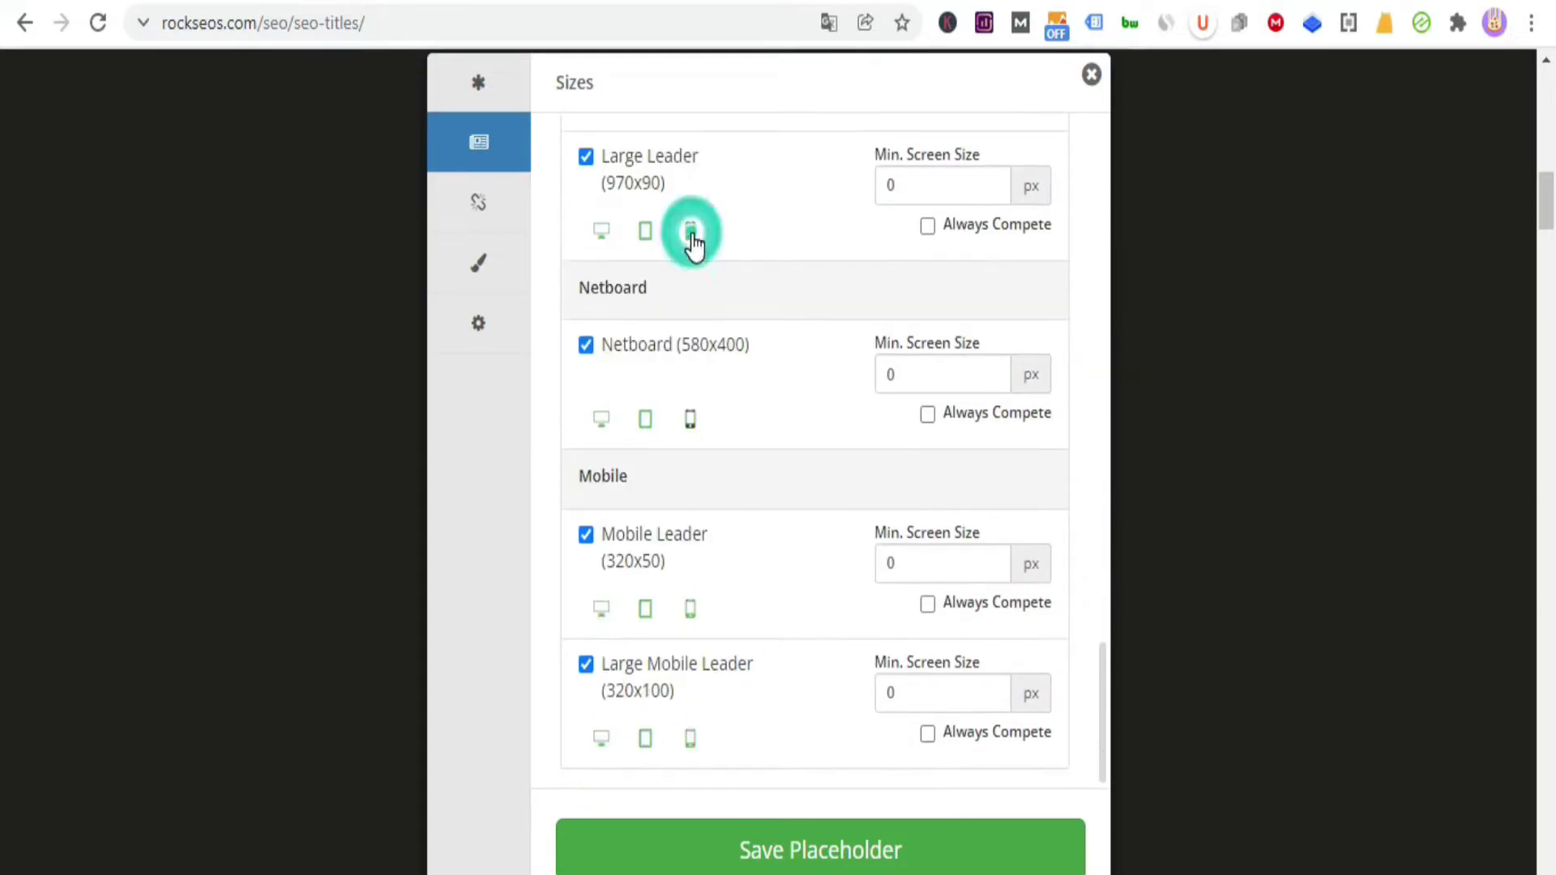
left_click(913, 850)
Add and save an Under Second Paragraph placeholder.
scroll(1461, 295, "down", 6)
left_click(816, 449)
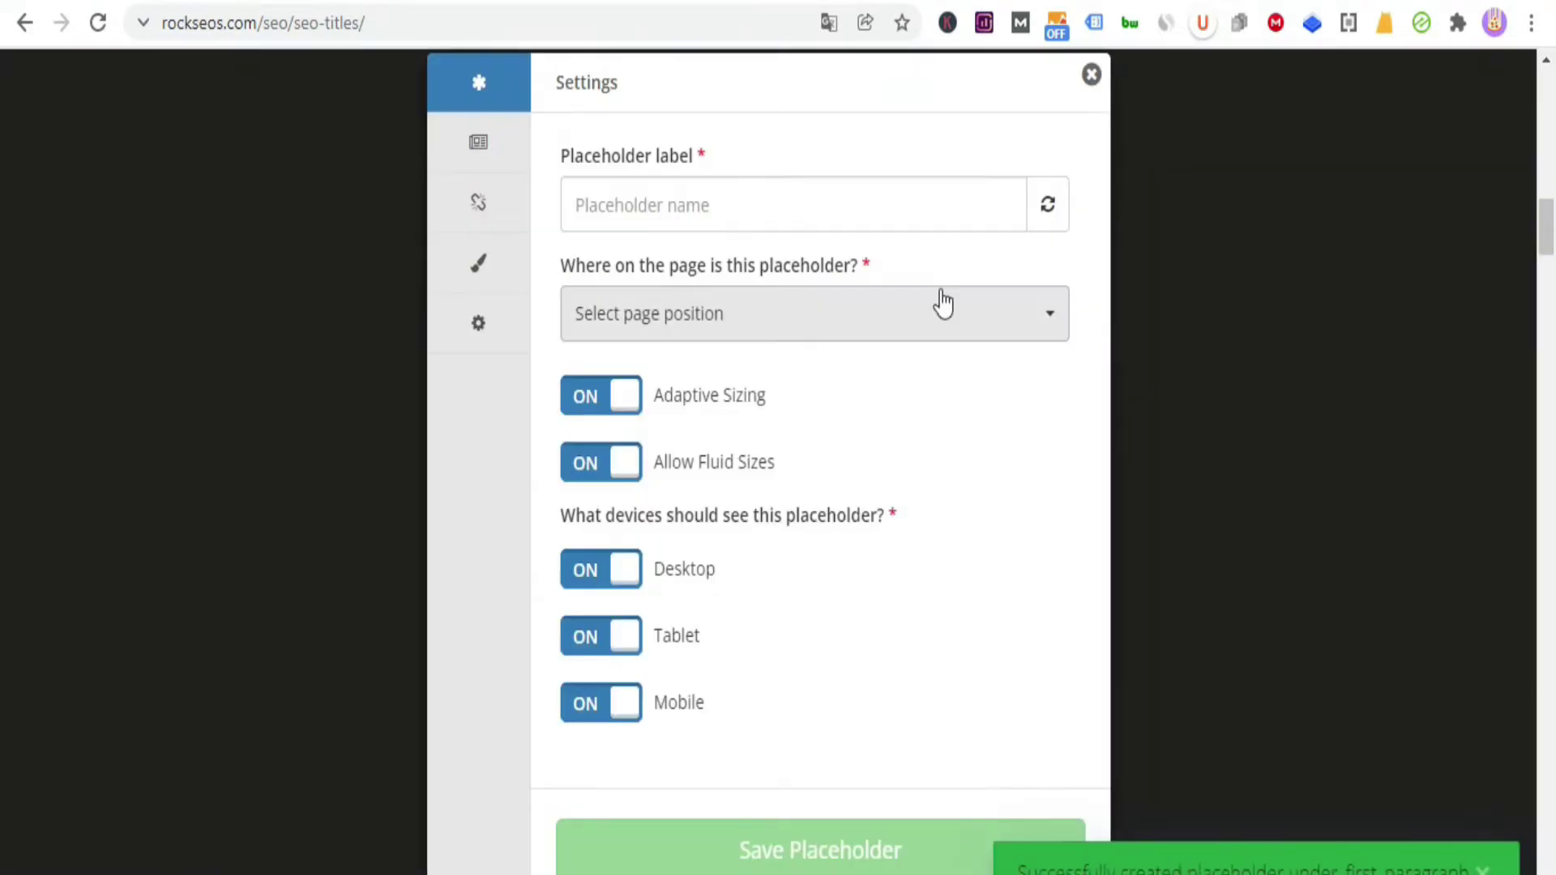
left_click(939, 310)
scroll(1059, 386, "down", 3)
left_click(680, 421)
left_click(478, 141)
scroll(810, 486, "down", 10)
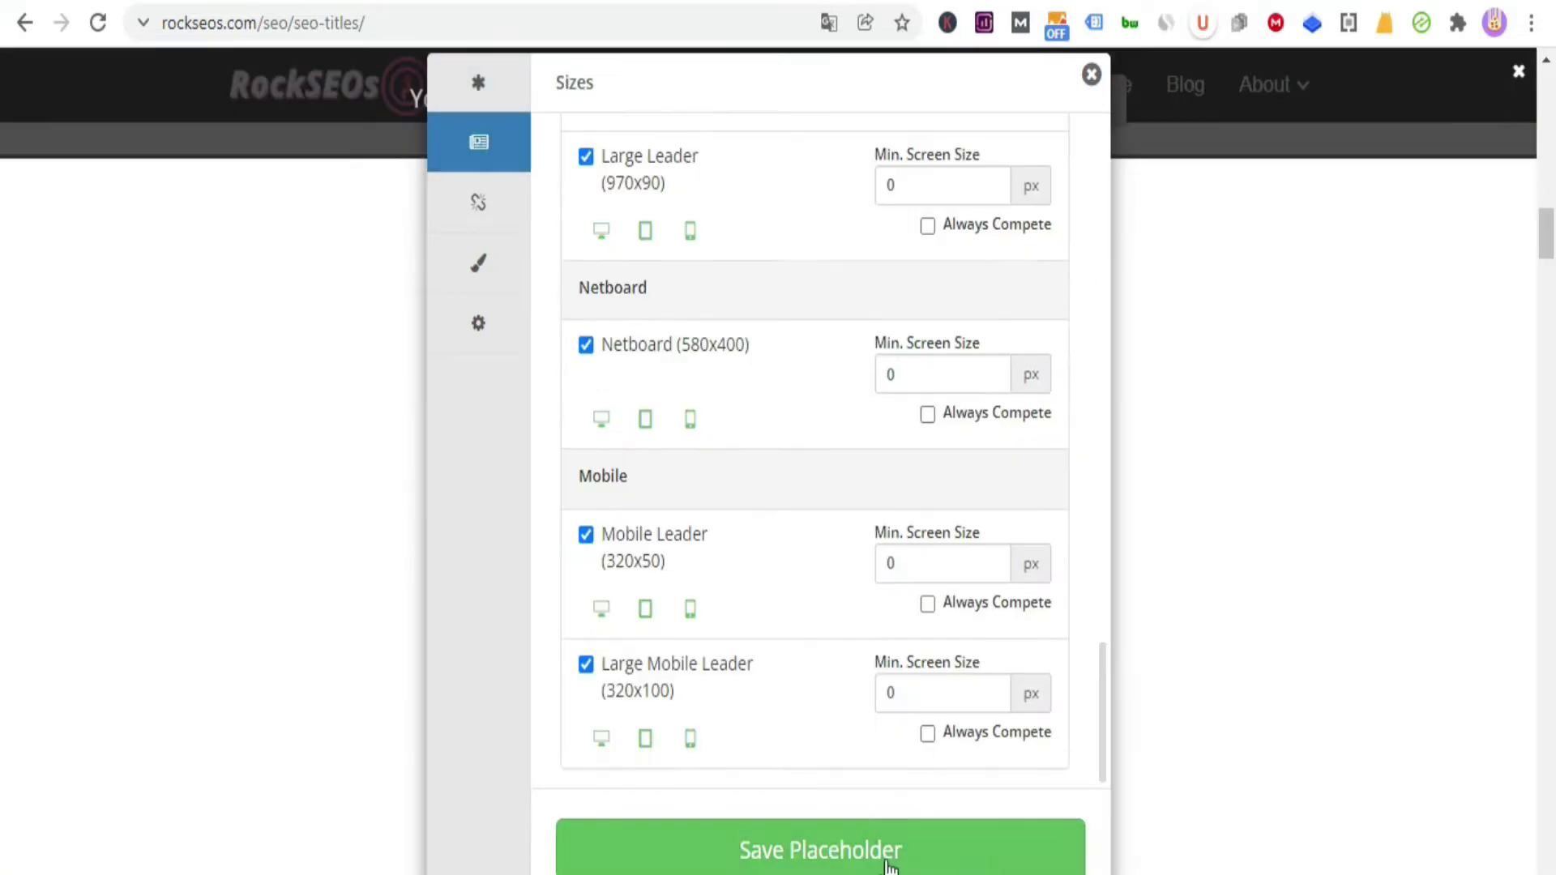
left_click(889, 853)
Add and save another placeholder under a paragraph further down the article.
scroll(690, 380, "up", 5)
left_click(690, 380)
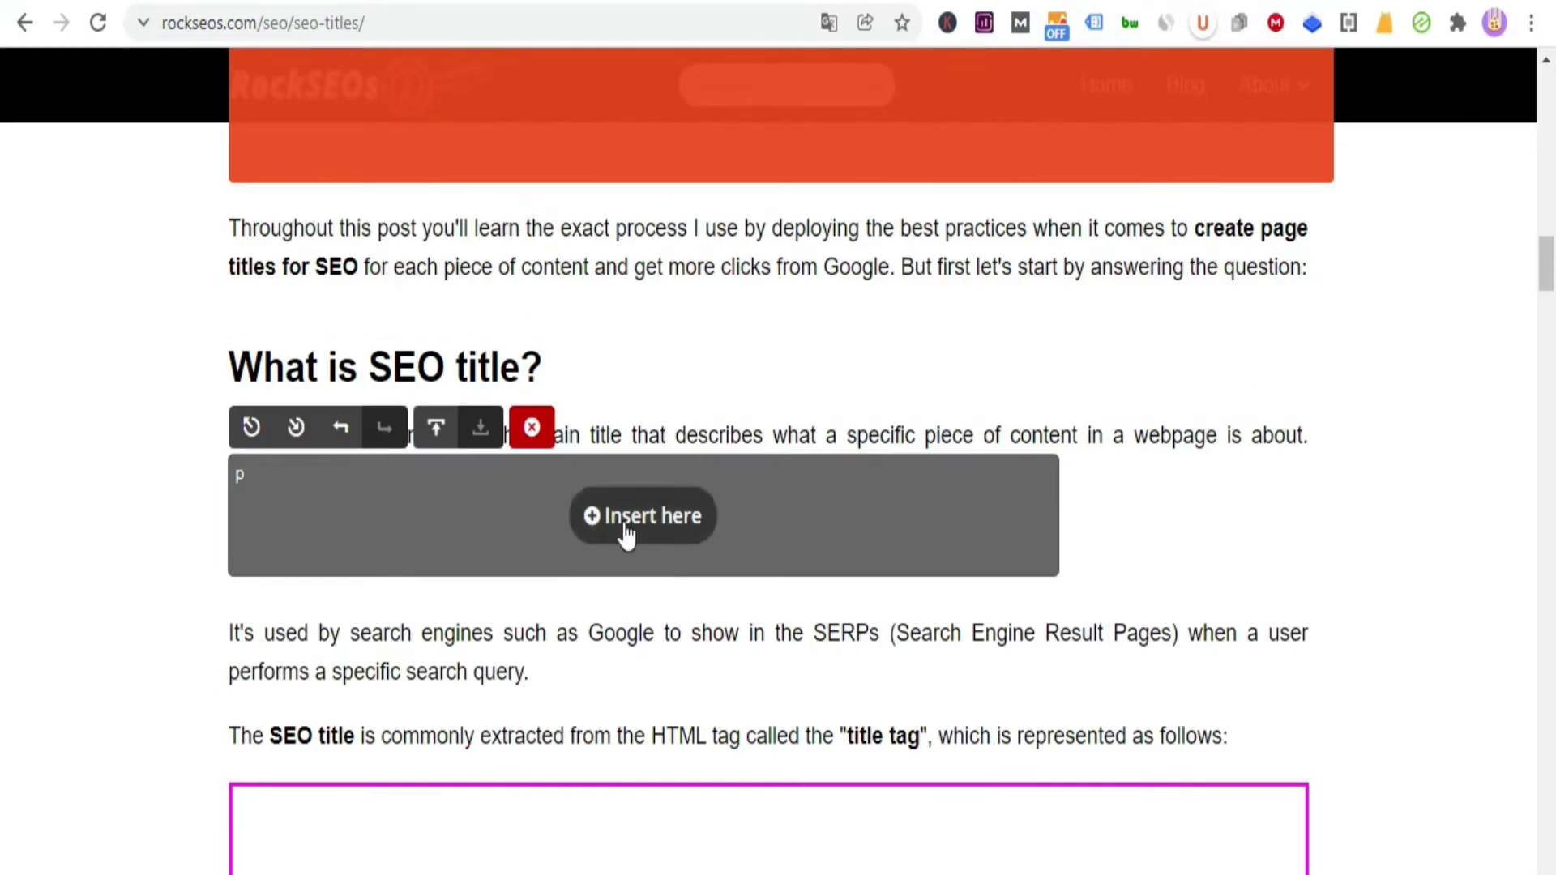
left_click(635, 513)
left_click(809, 309)
scroll(1028, 420, "down", 2)
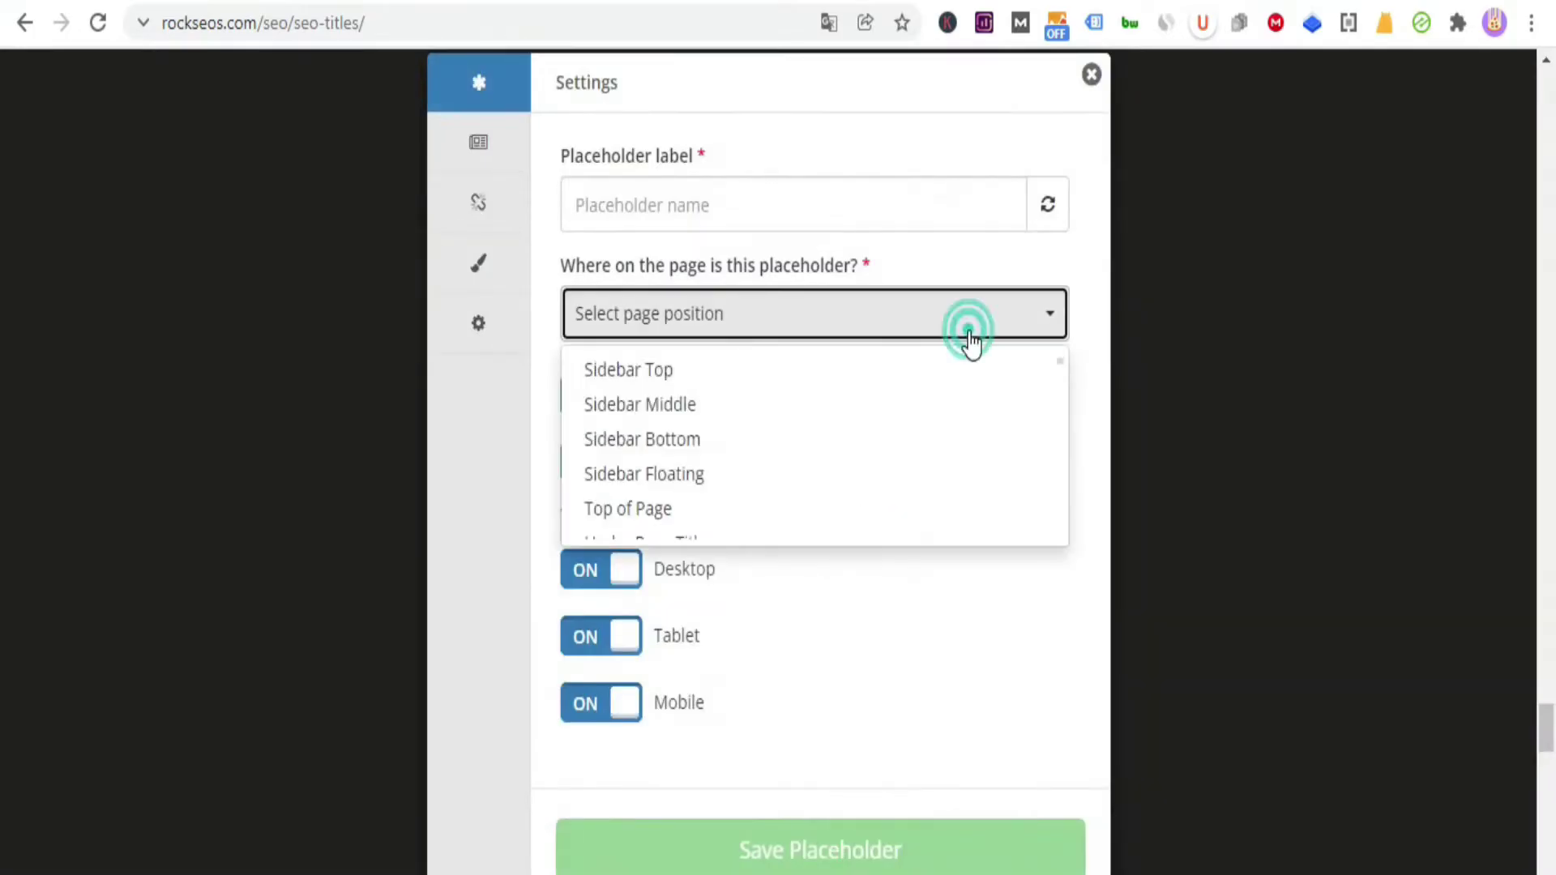
left_click(476, 142)
scroll(810, 487, "down", 10)
left_click(859, 848)
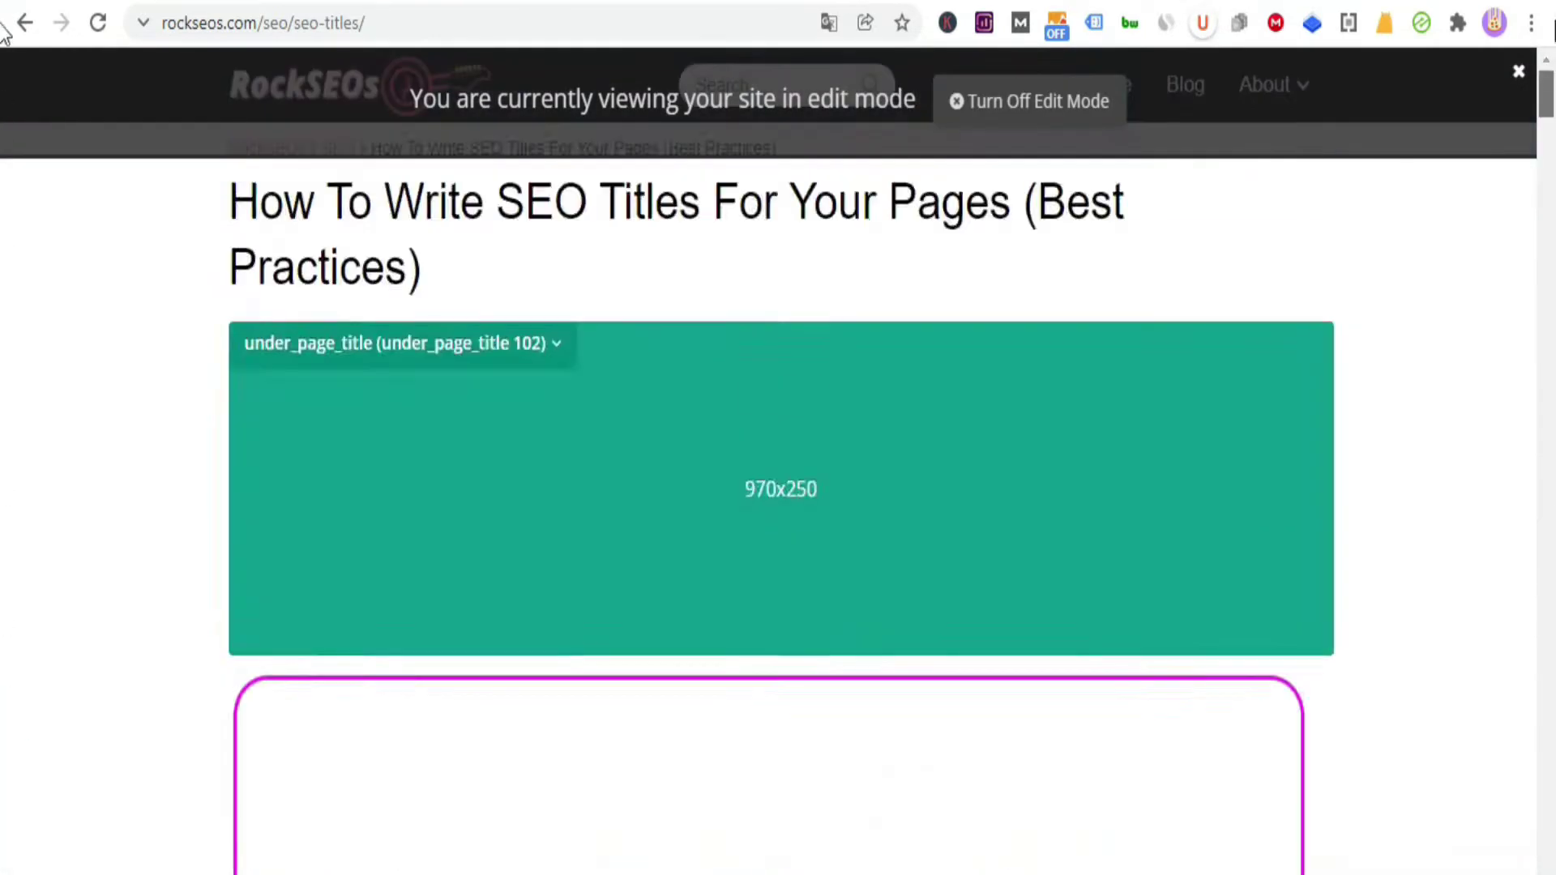
scroll(3, 348, "down", 20)
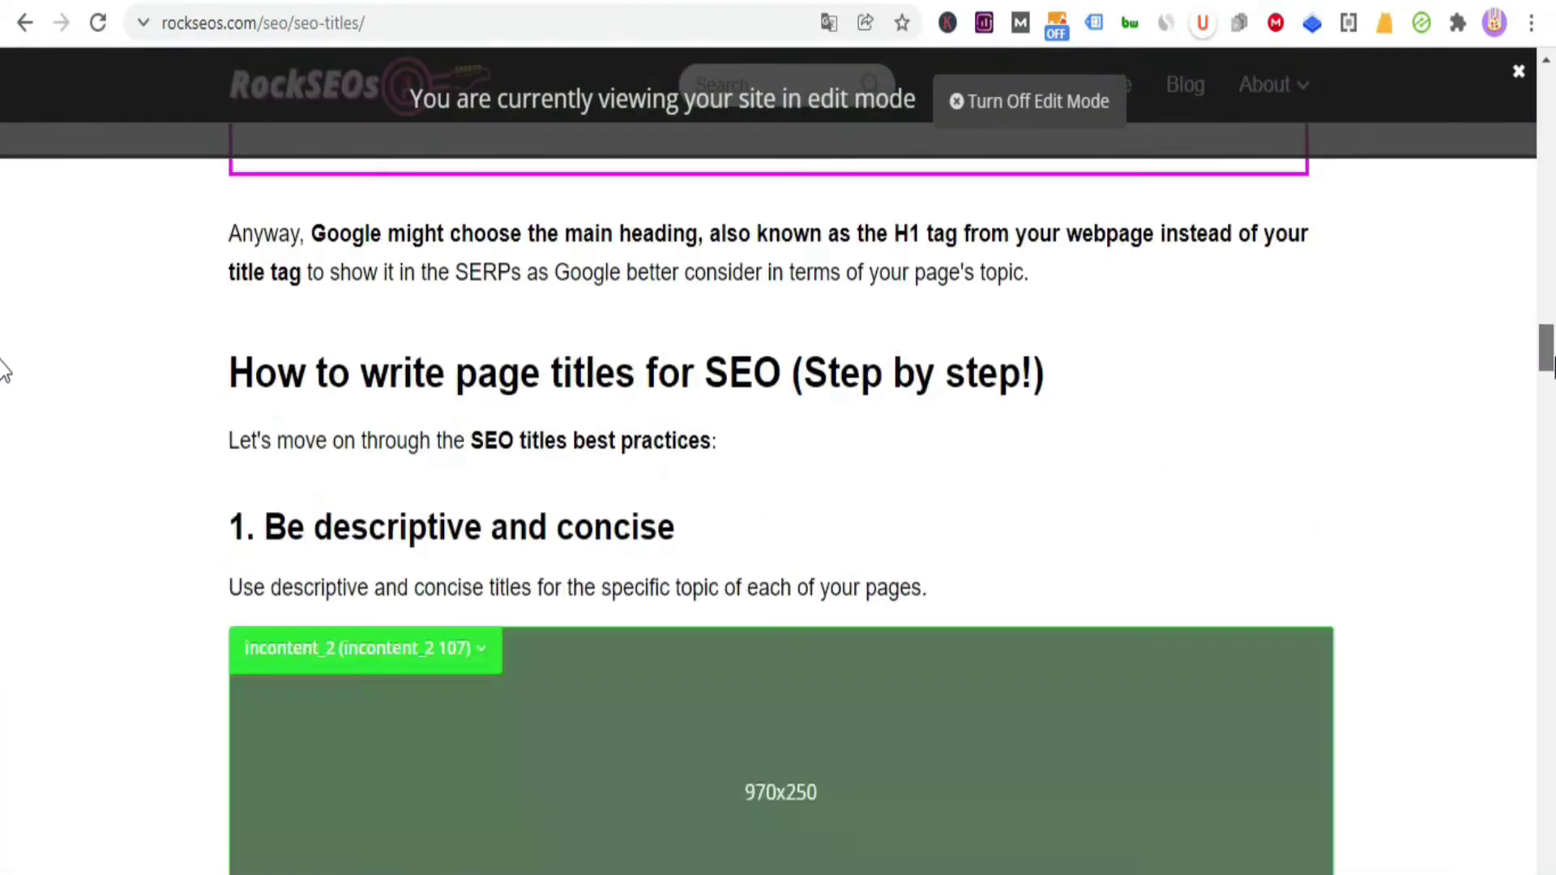
Scroll down the setup dashboard and check the Ads.txt item's status.
scroll(3, 771, "down", 10)
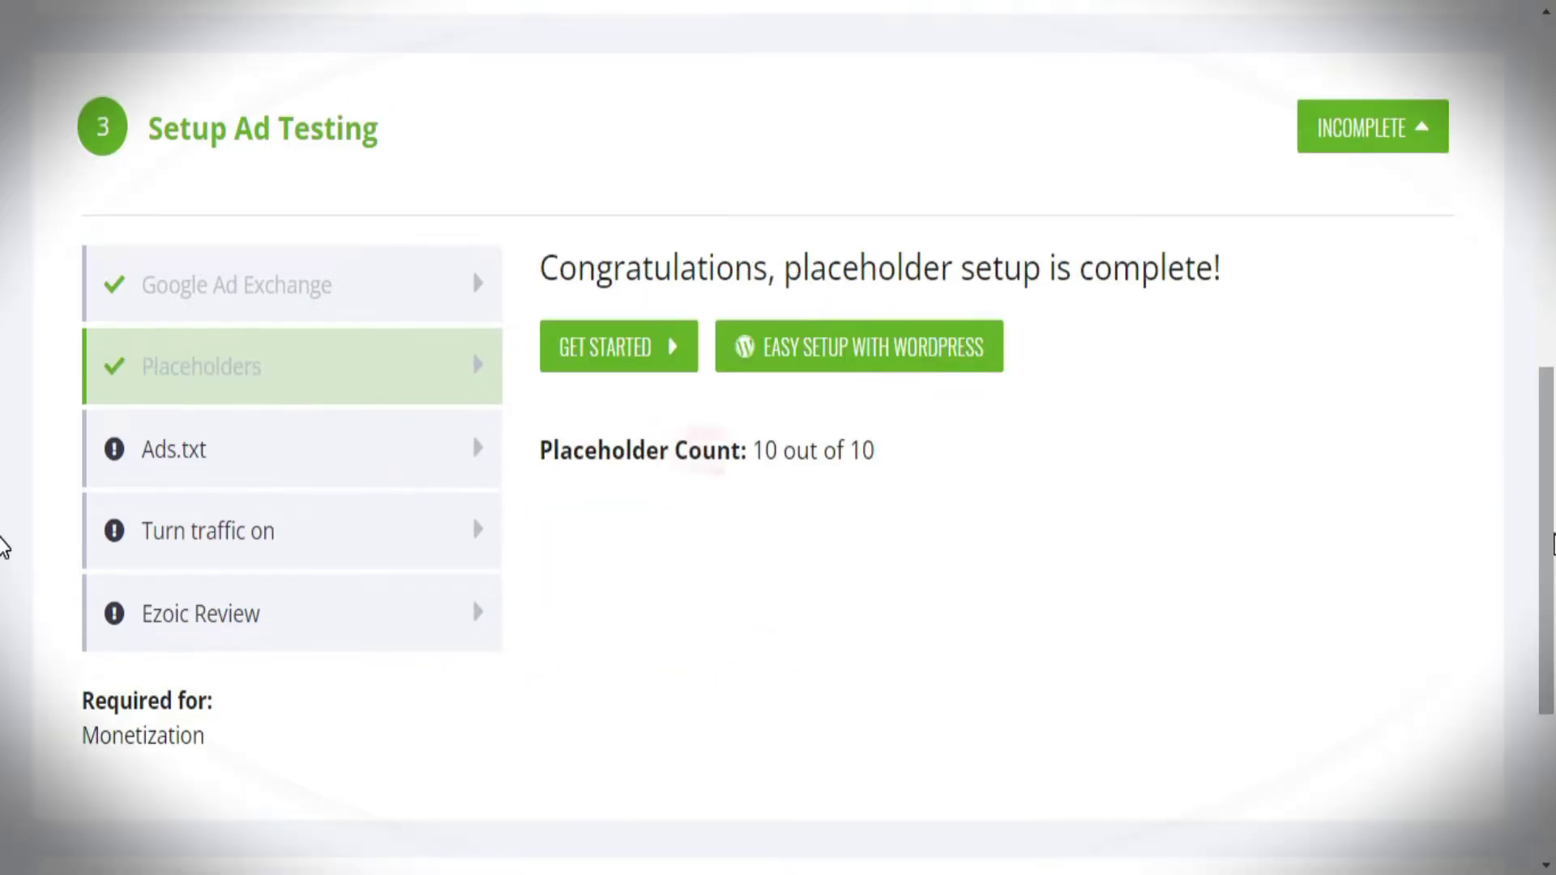
scroll(2, 551, "down", 1)
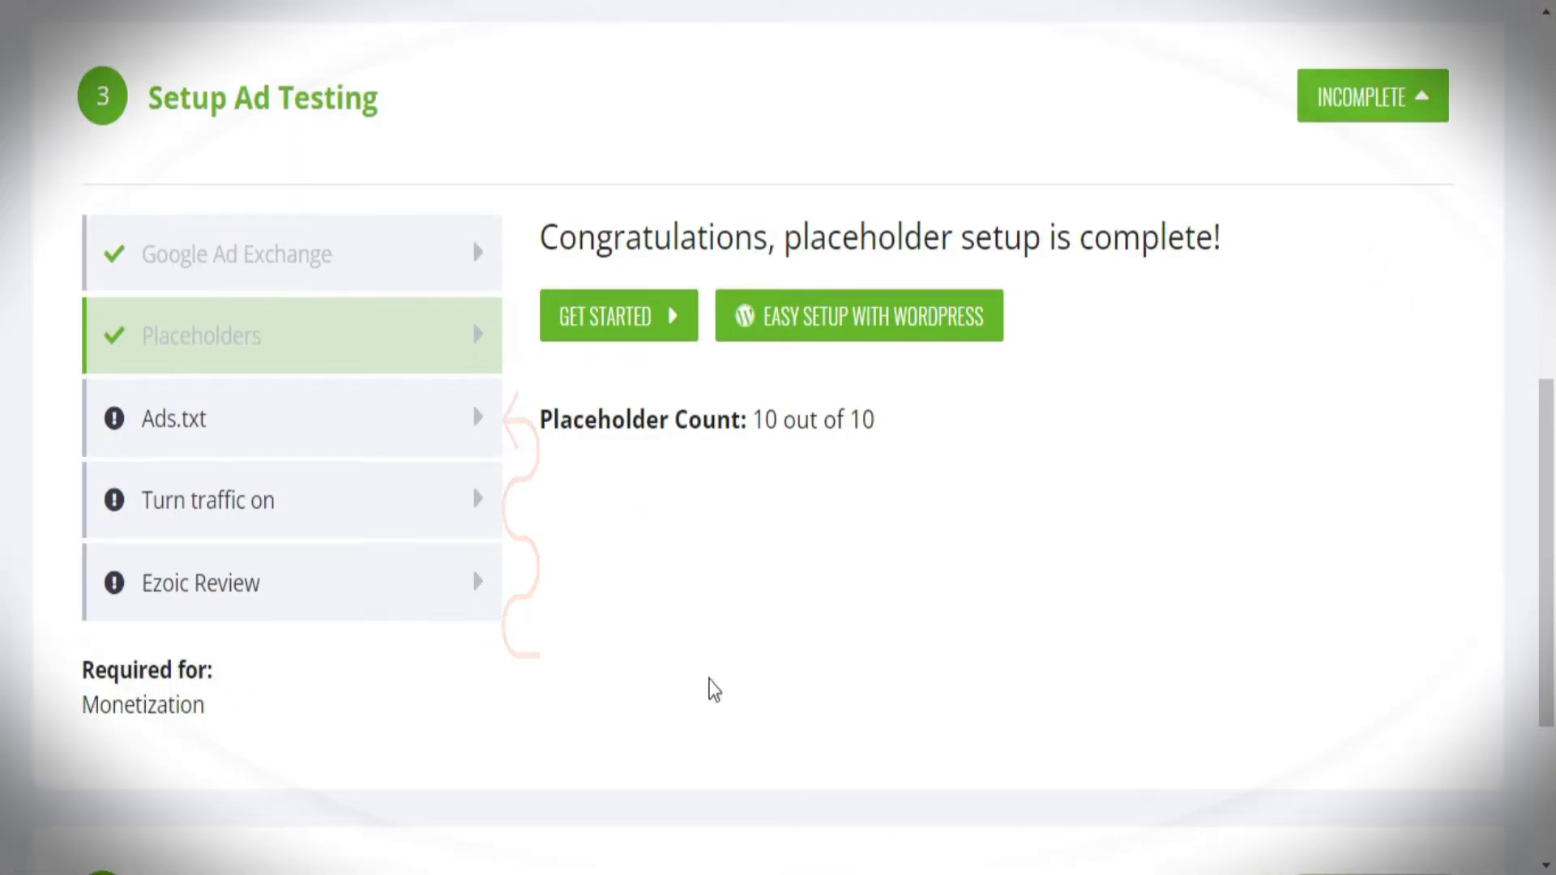
left_click(407, 430)
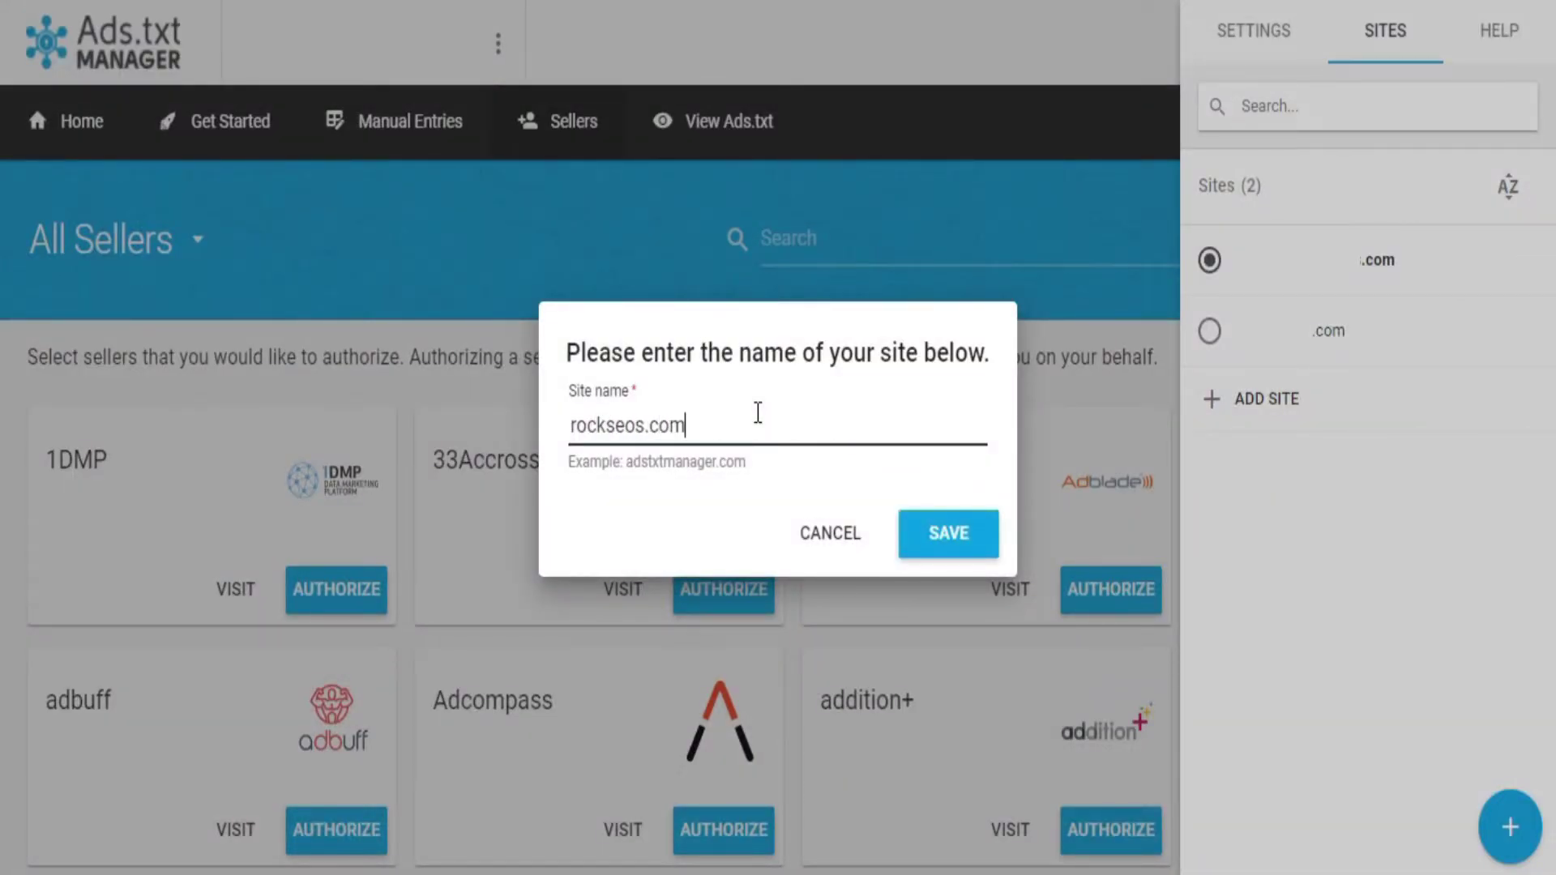
Save rockseos.com as a new site in Ads.txt Manager and switch to managing it.
left_click(939, 550)
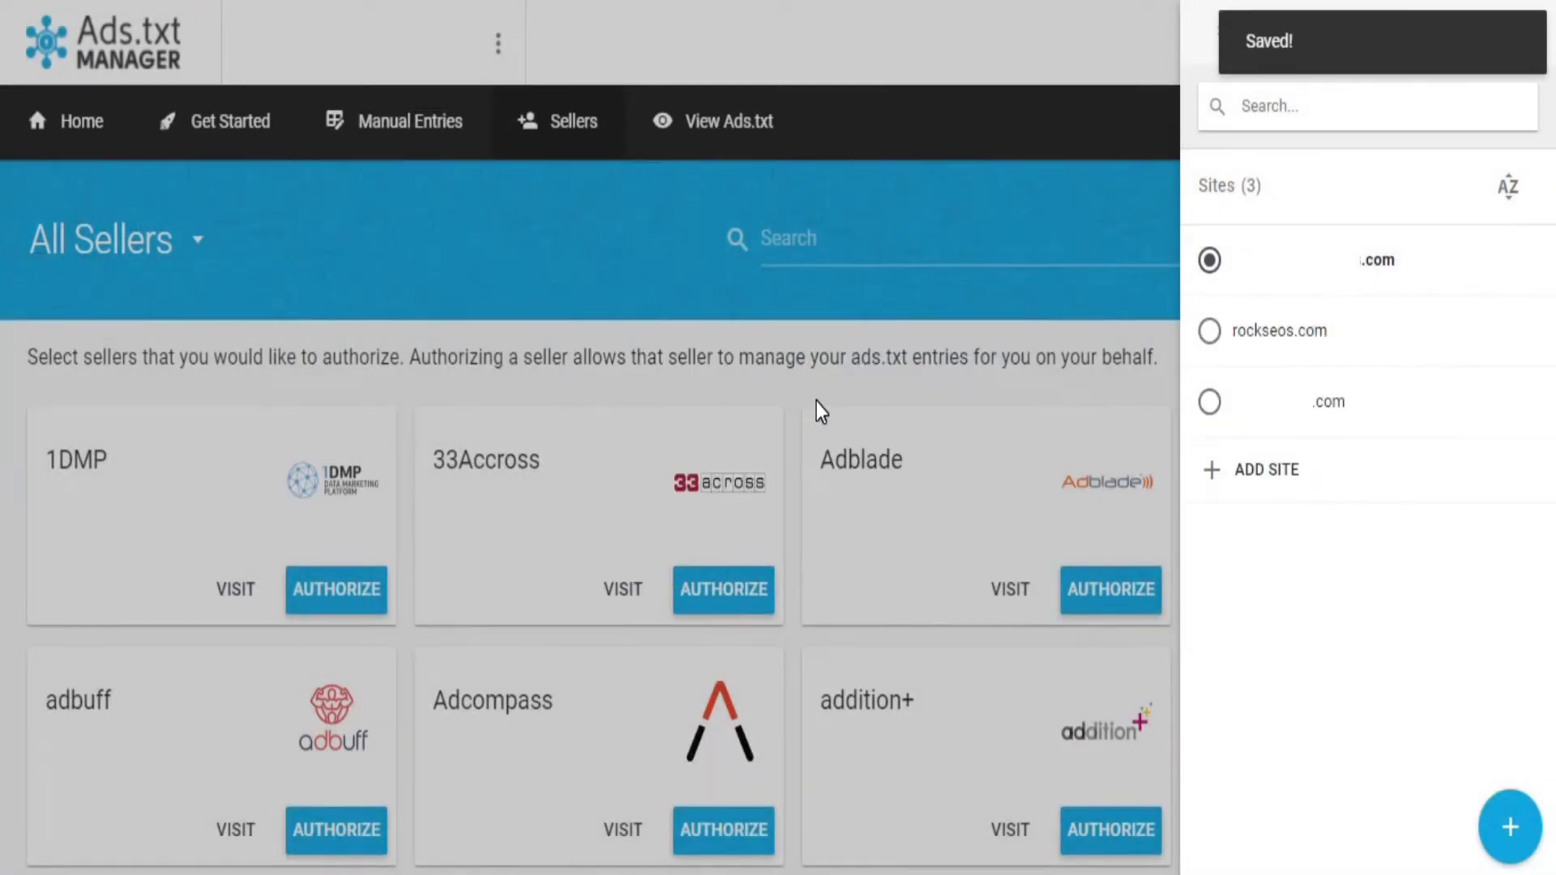
left_click(1323, 329)
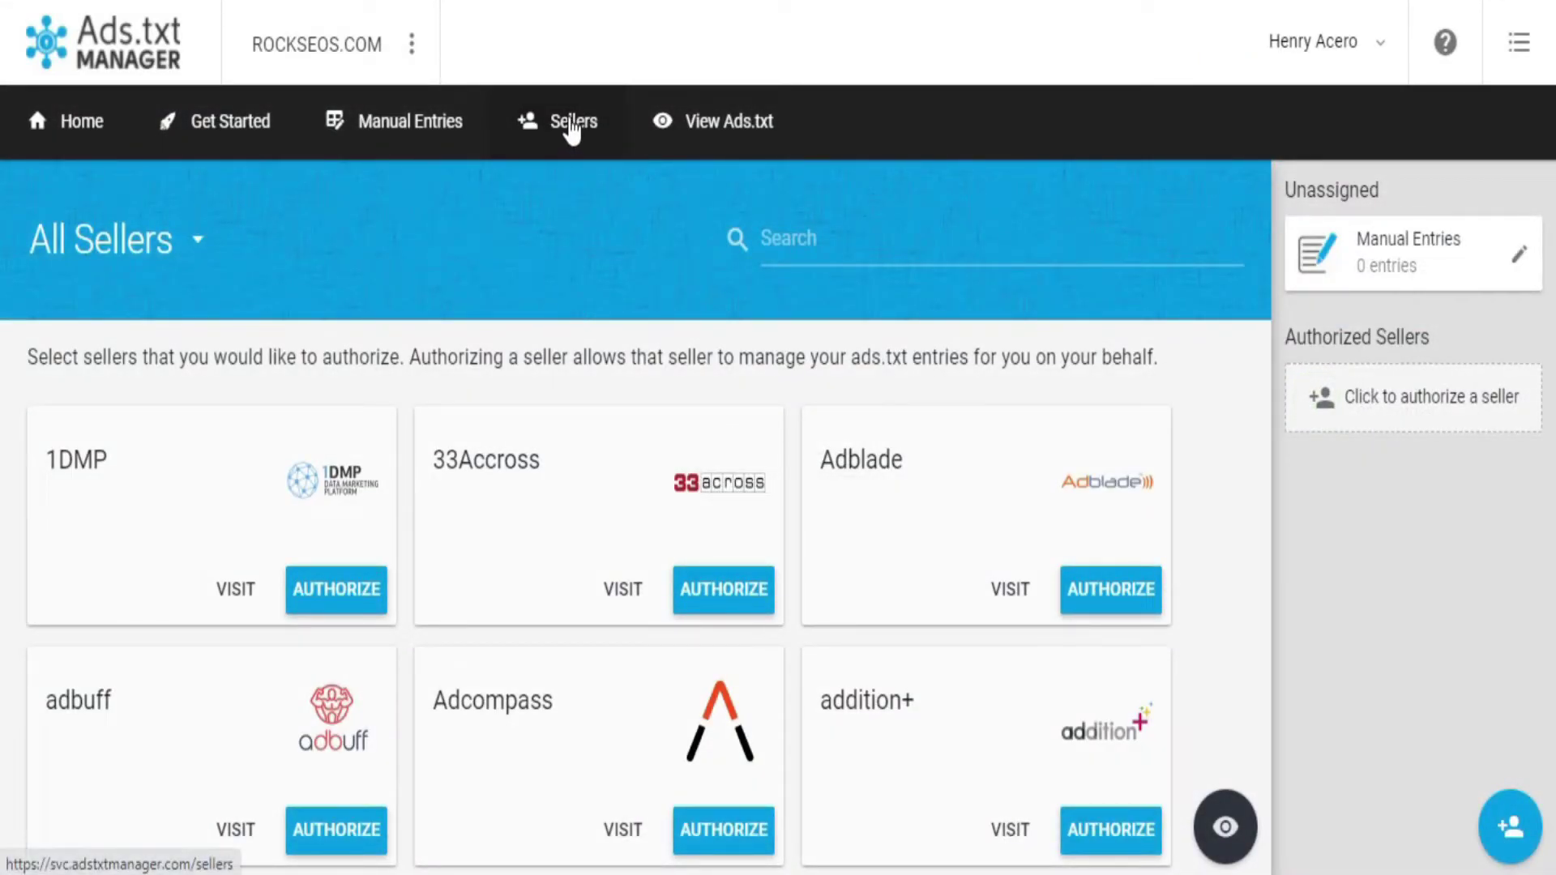
left_click(567, 126)
Authorize Ezoic and Google Adsense as sellers, then open Google Adsense's entries page.
left_click(868, 238)
type("ezoic")
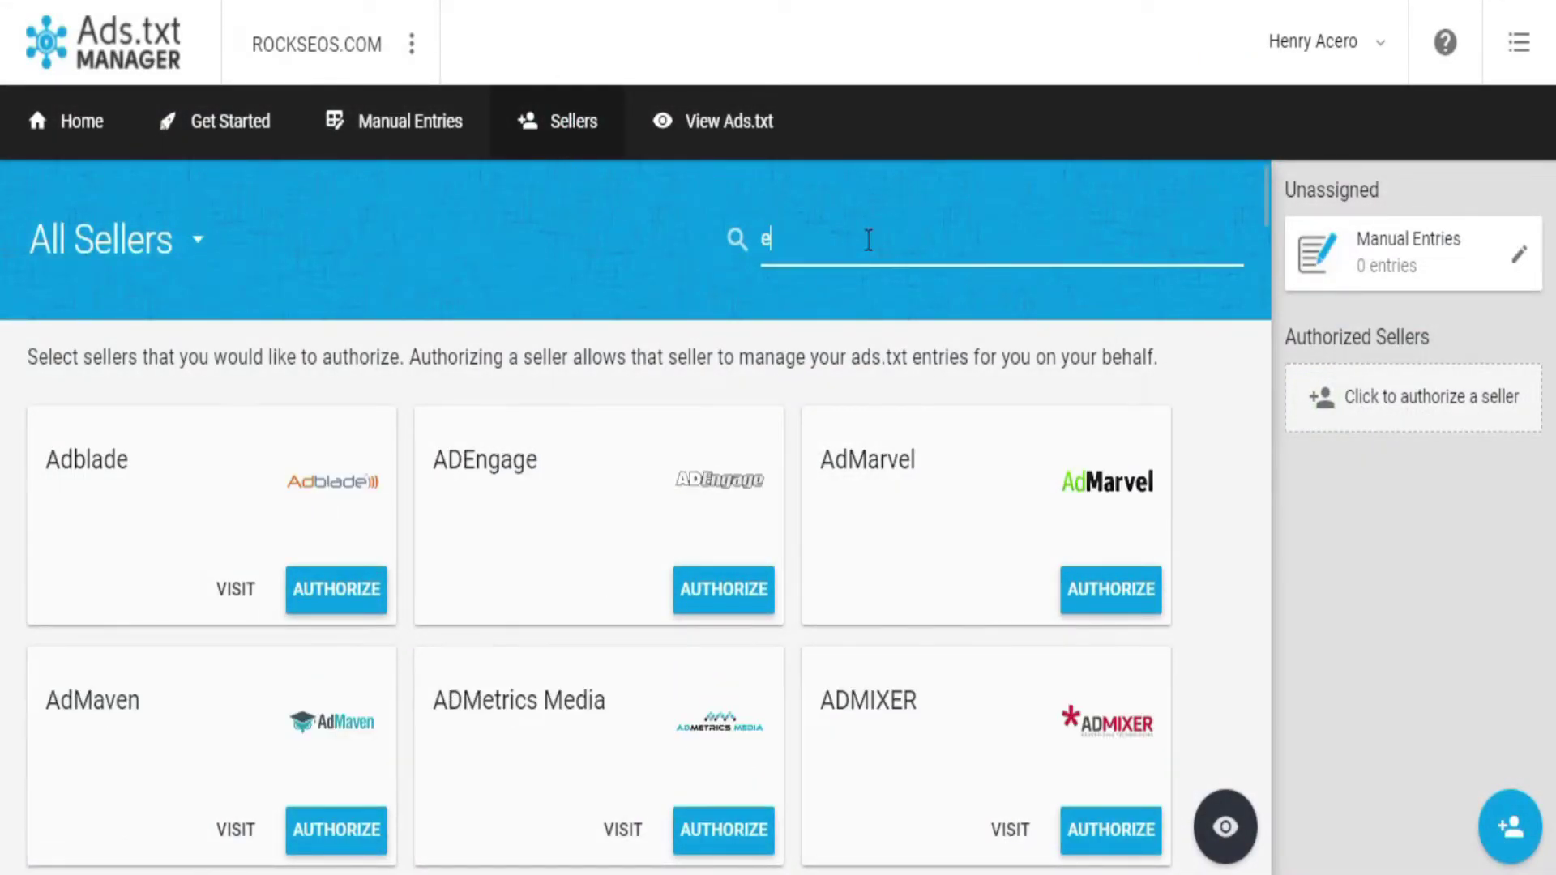
left_click(313, 601)
double_click(879, 243)
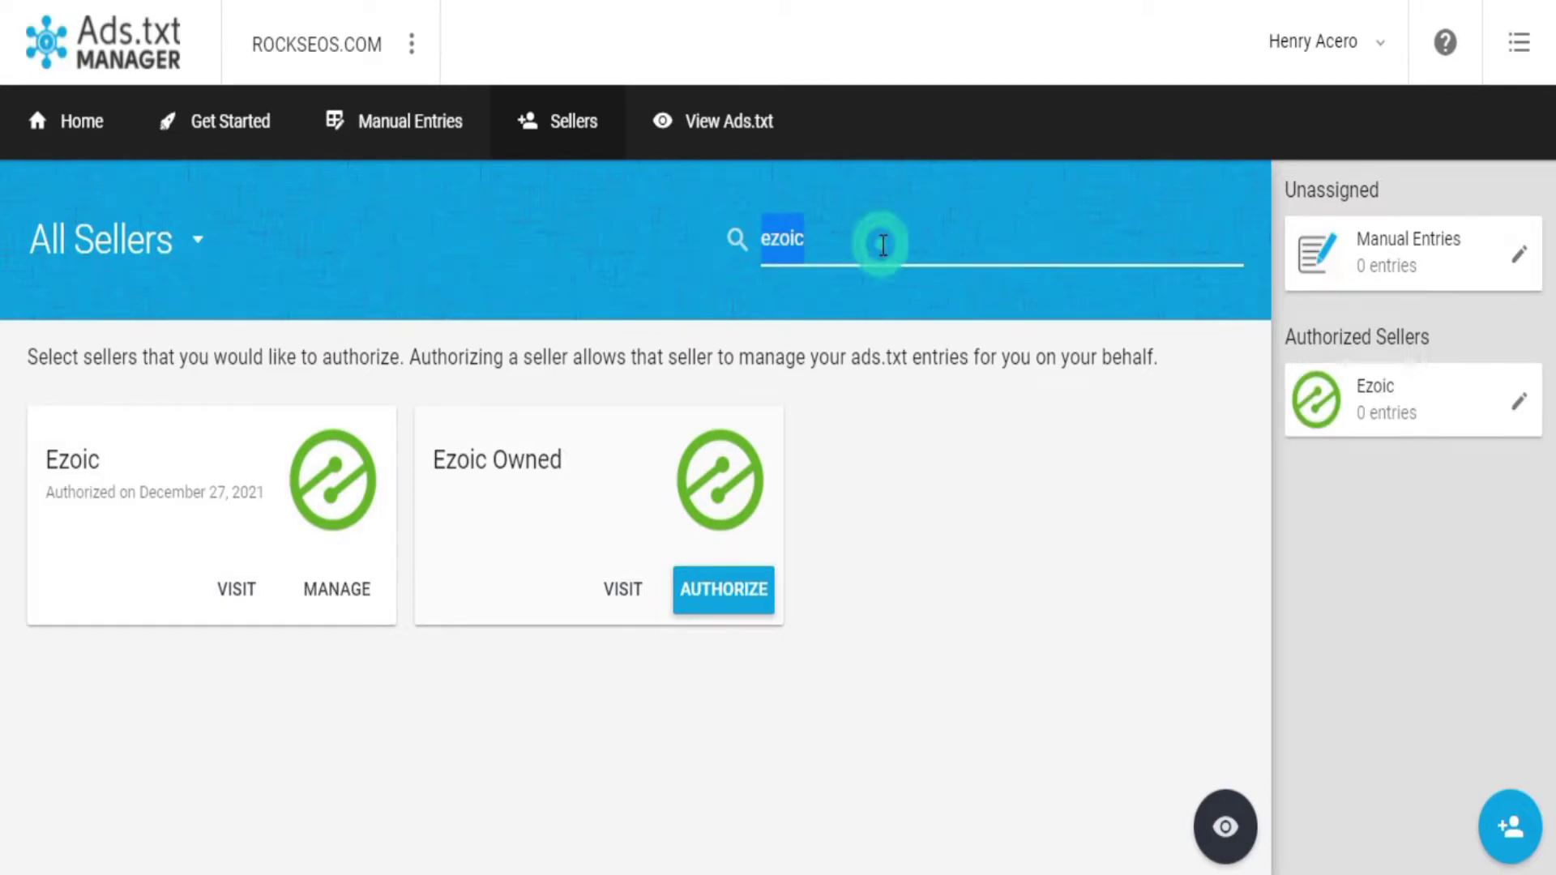
type("adsense")
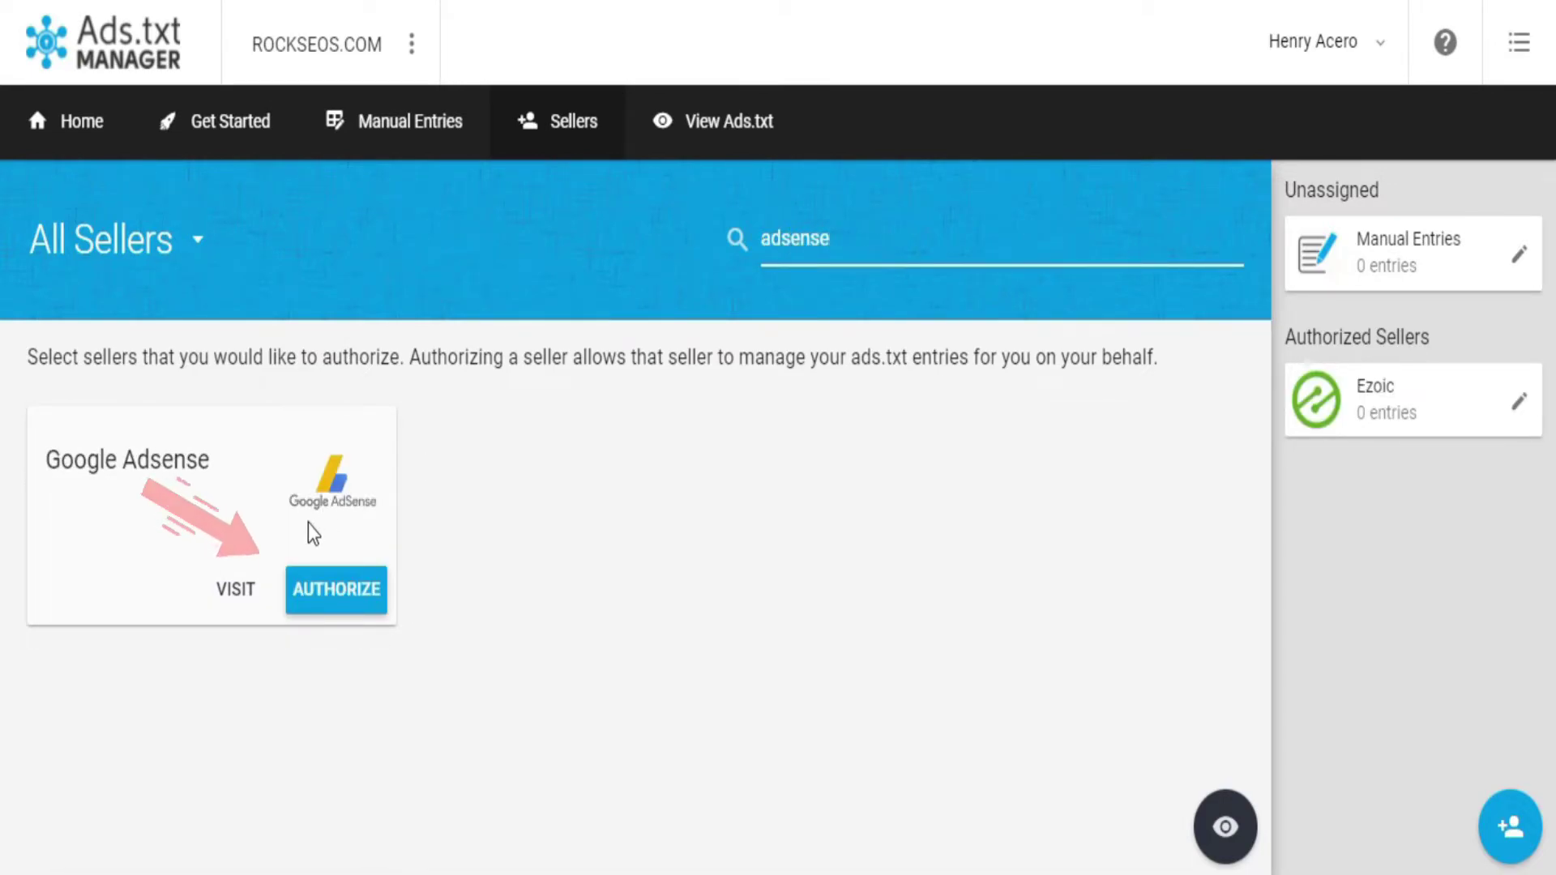
left_click(324, 595)
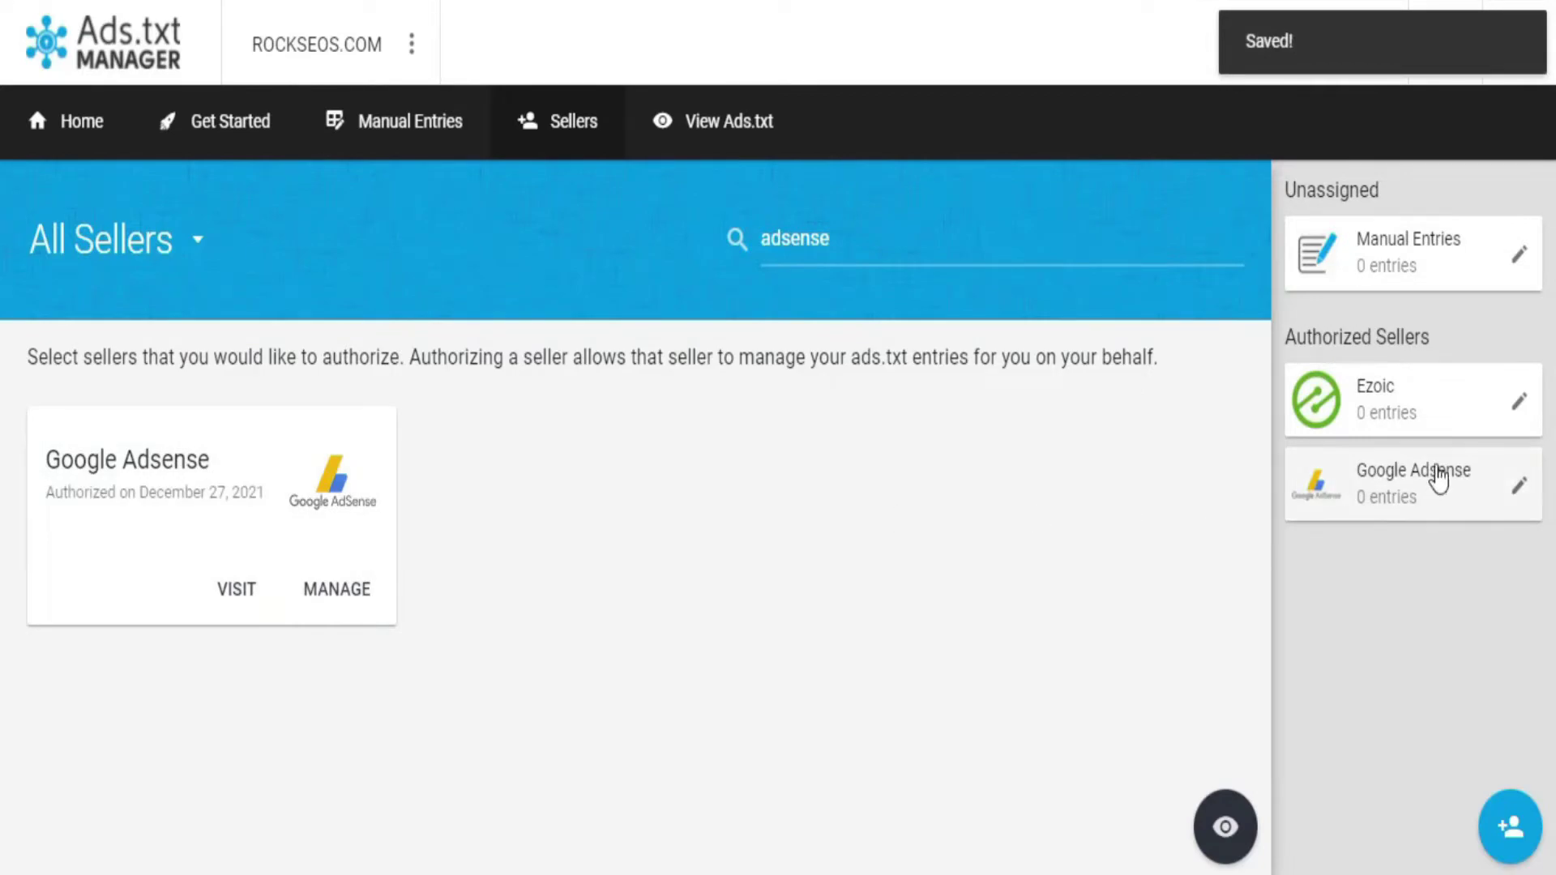
left_click(1520, 486)
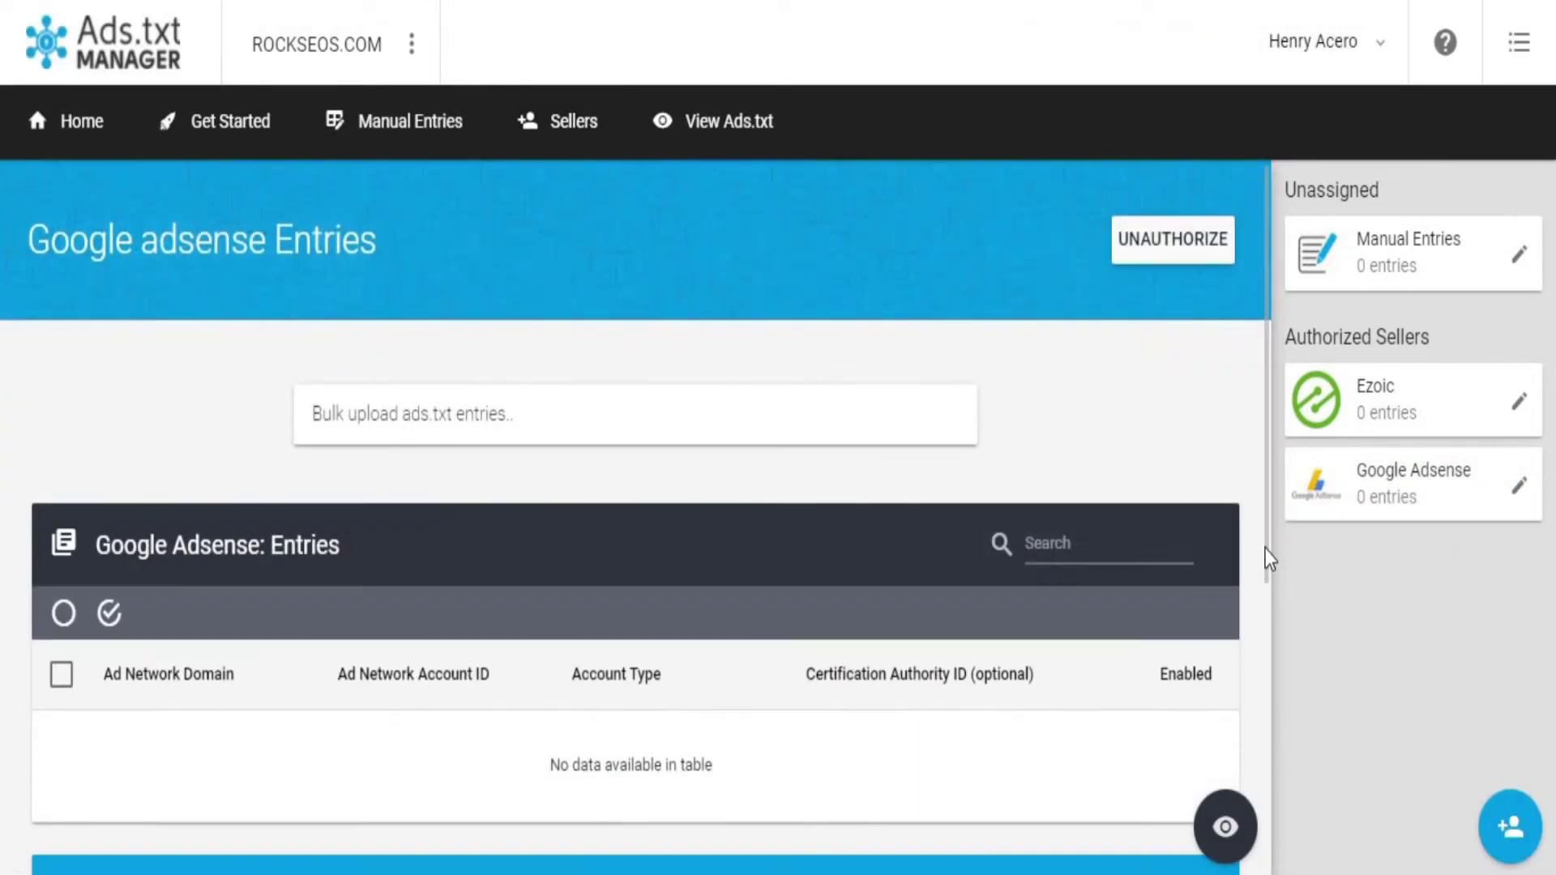
Add a google.com DIRECT entry with the publisher ID and certification ID f08c47fec0942fa0 to Google Adsense.
left_click_drag(1264, 555, 1271, 827)
left_click(278, 781)
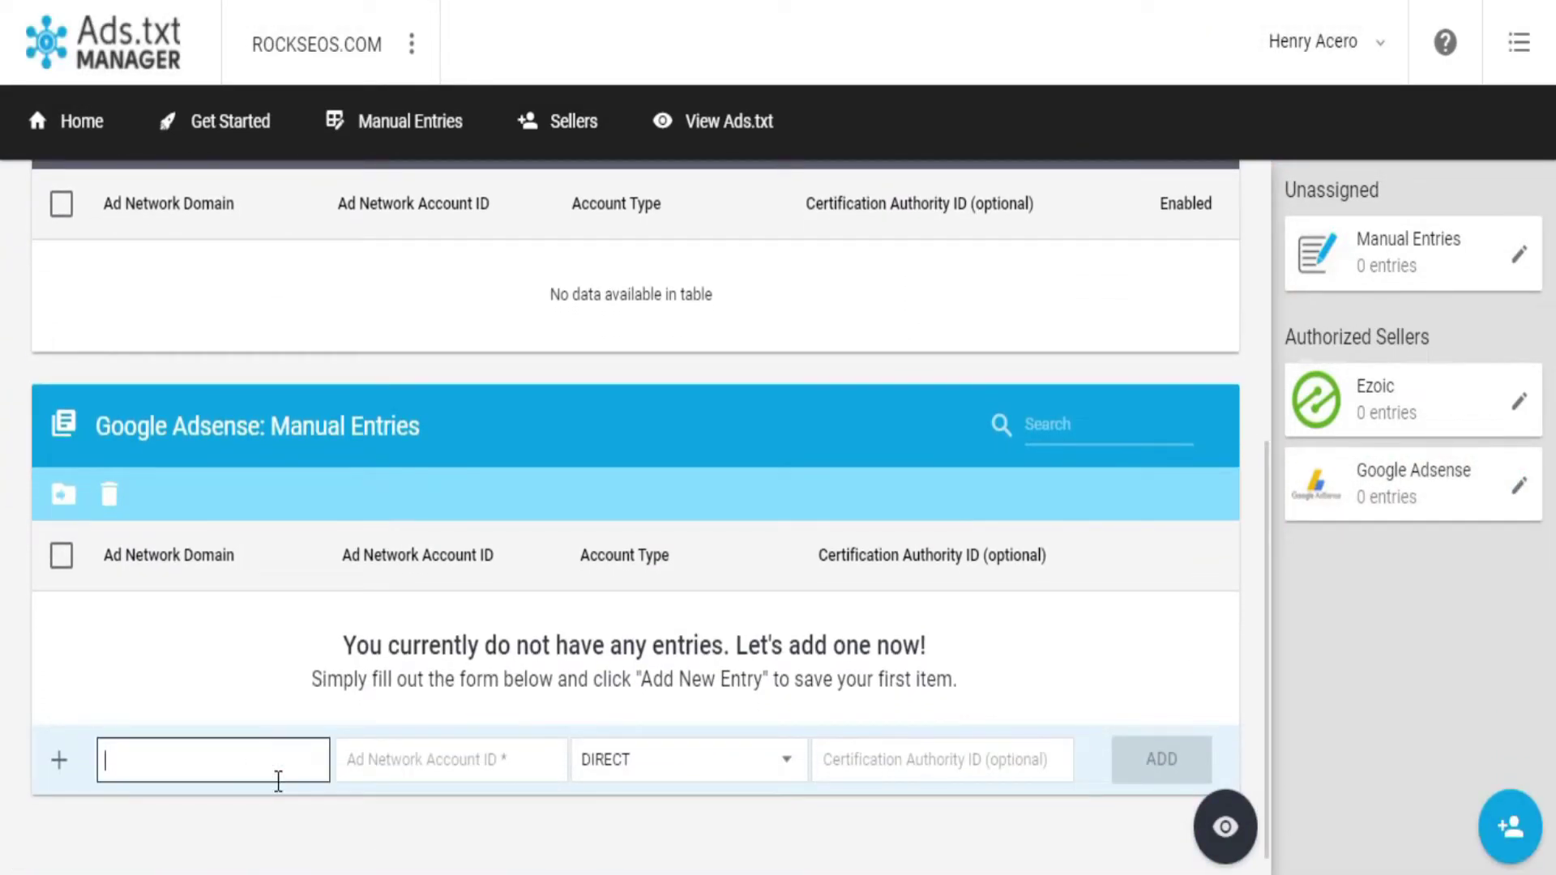
type("google.com")
left_click(416, 762)
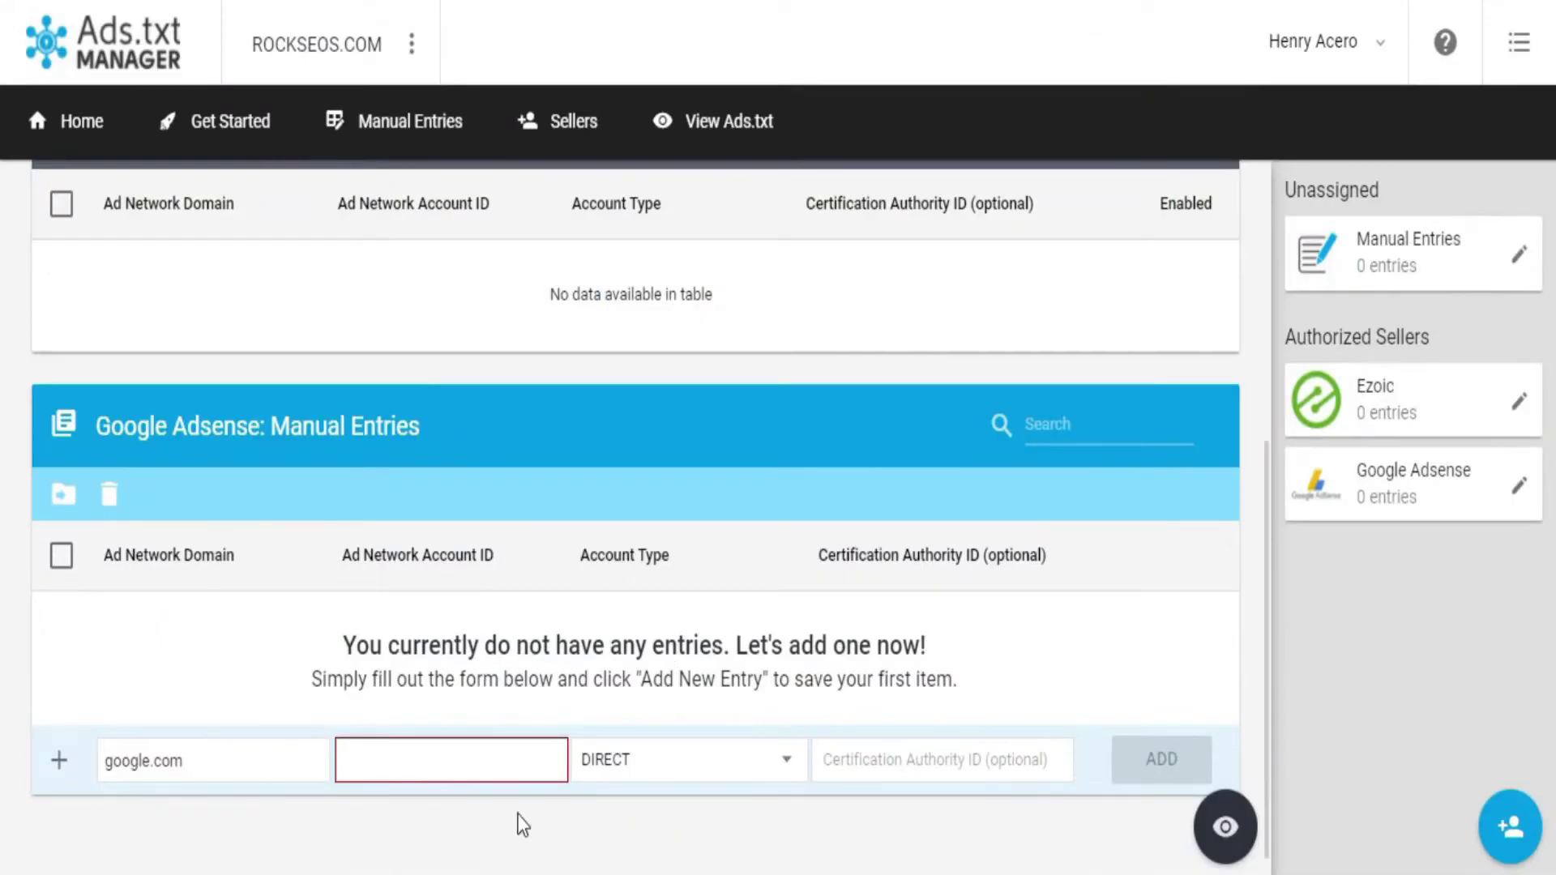
type("77XXXXXX10")
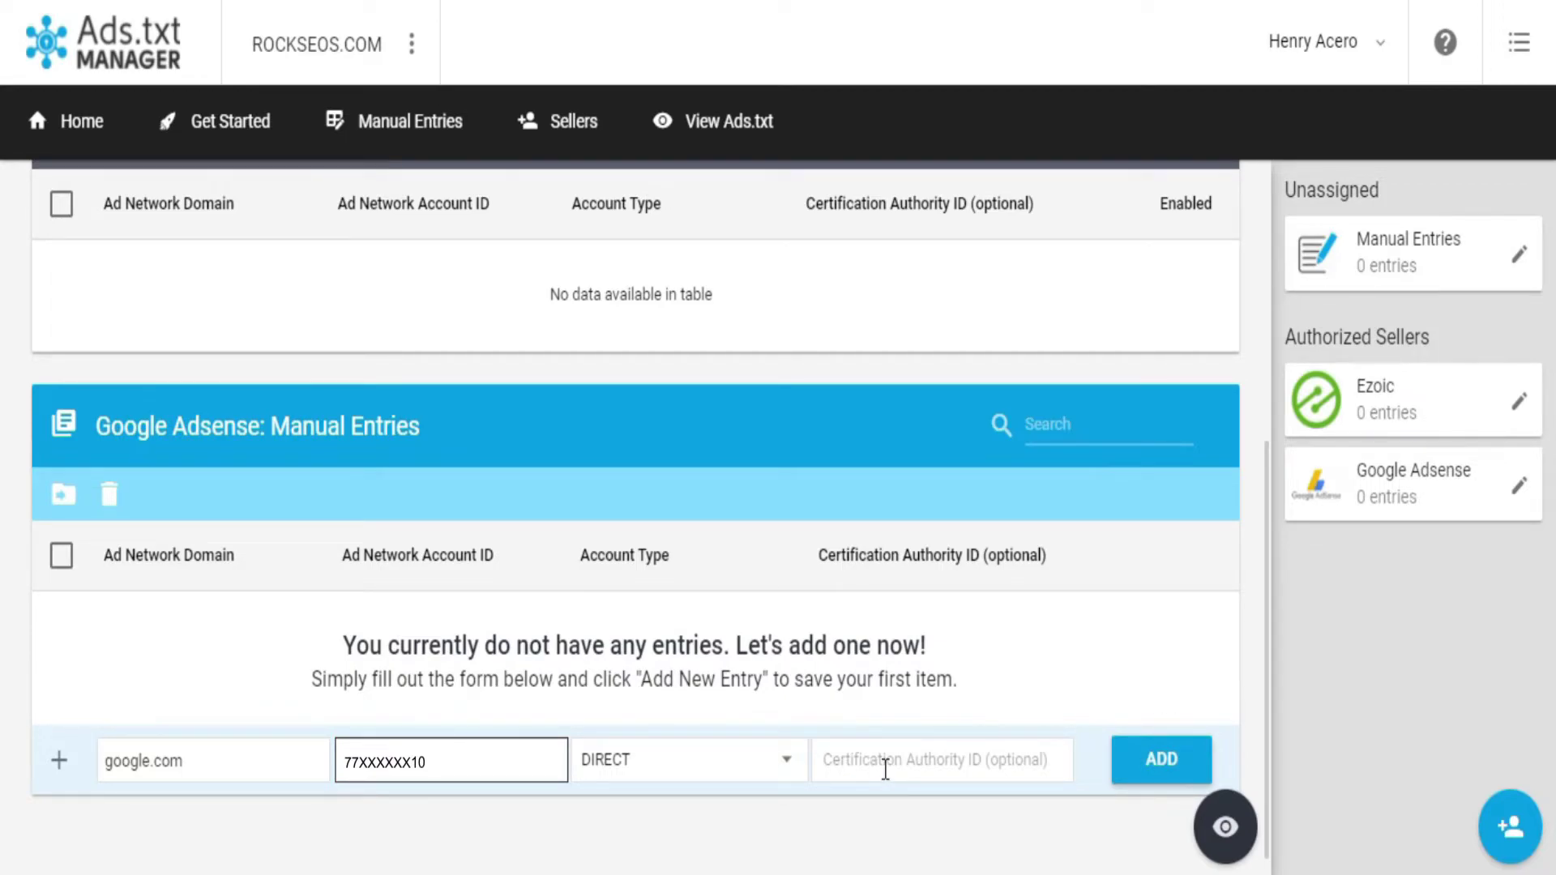
left_click(885, 770)
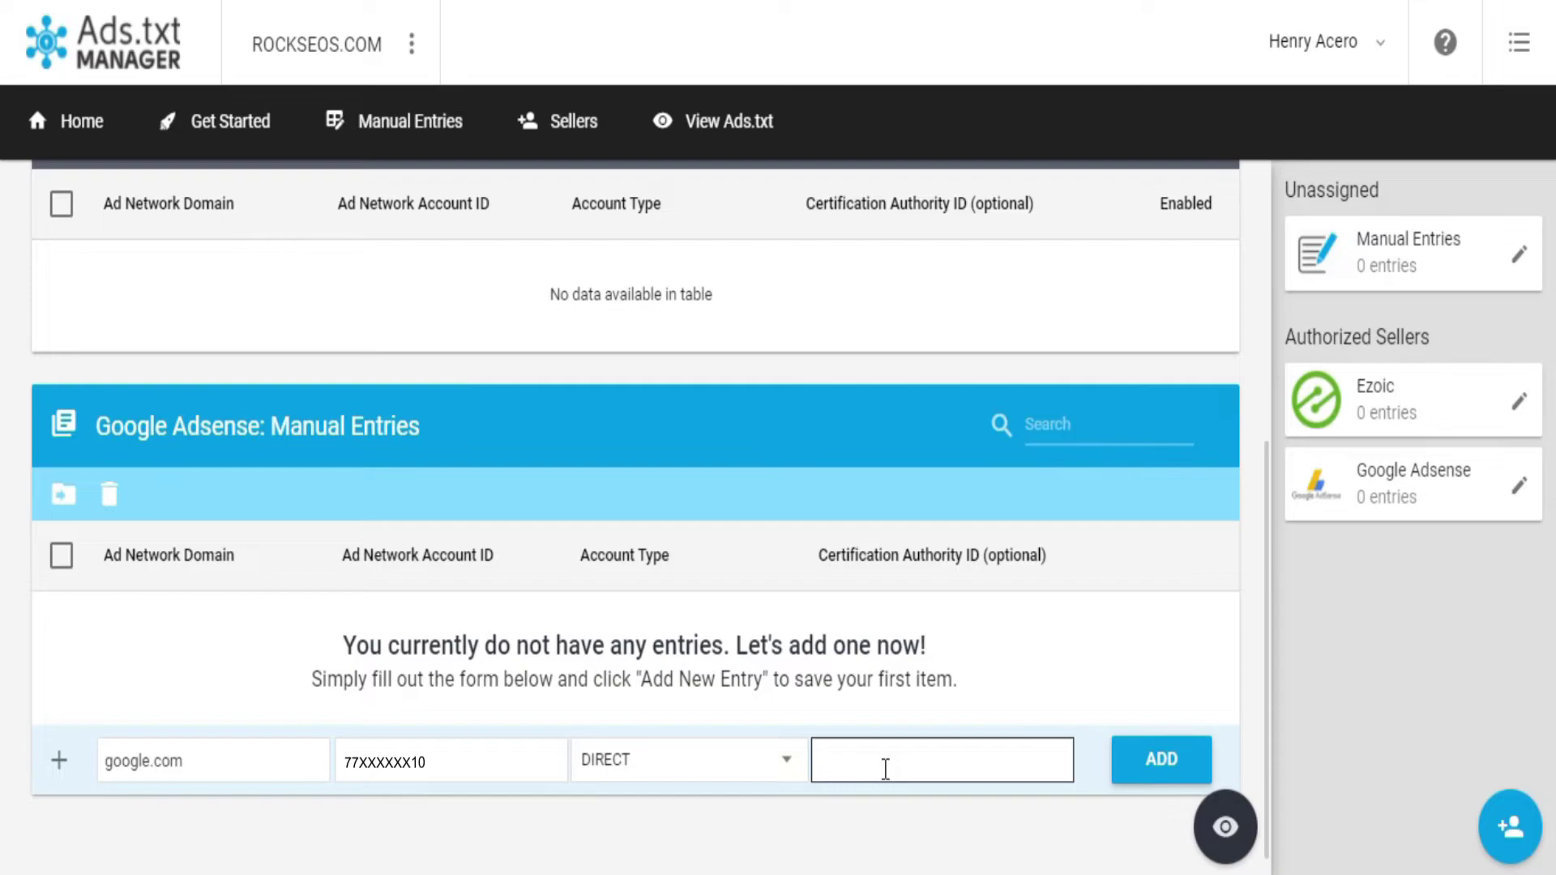
left_click(972, 764)
key("ctrl+v")
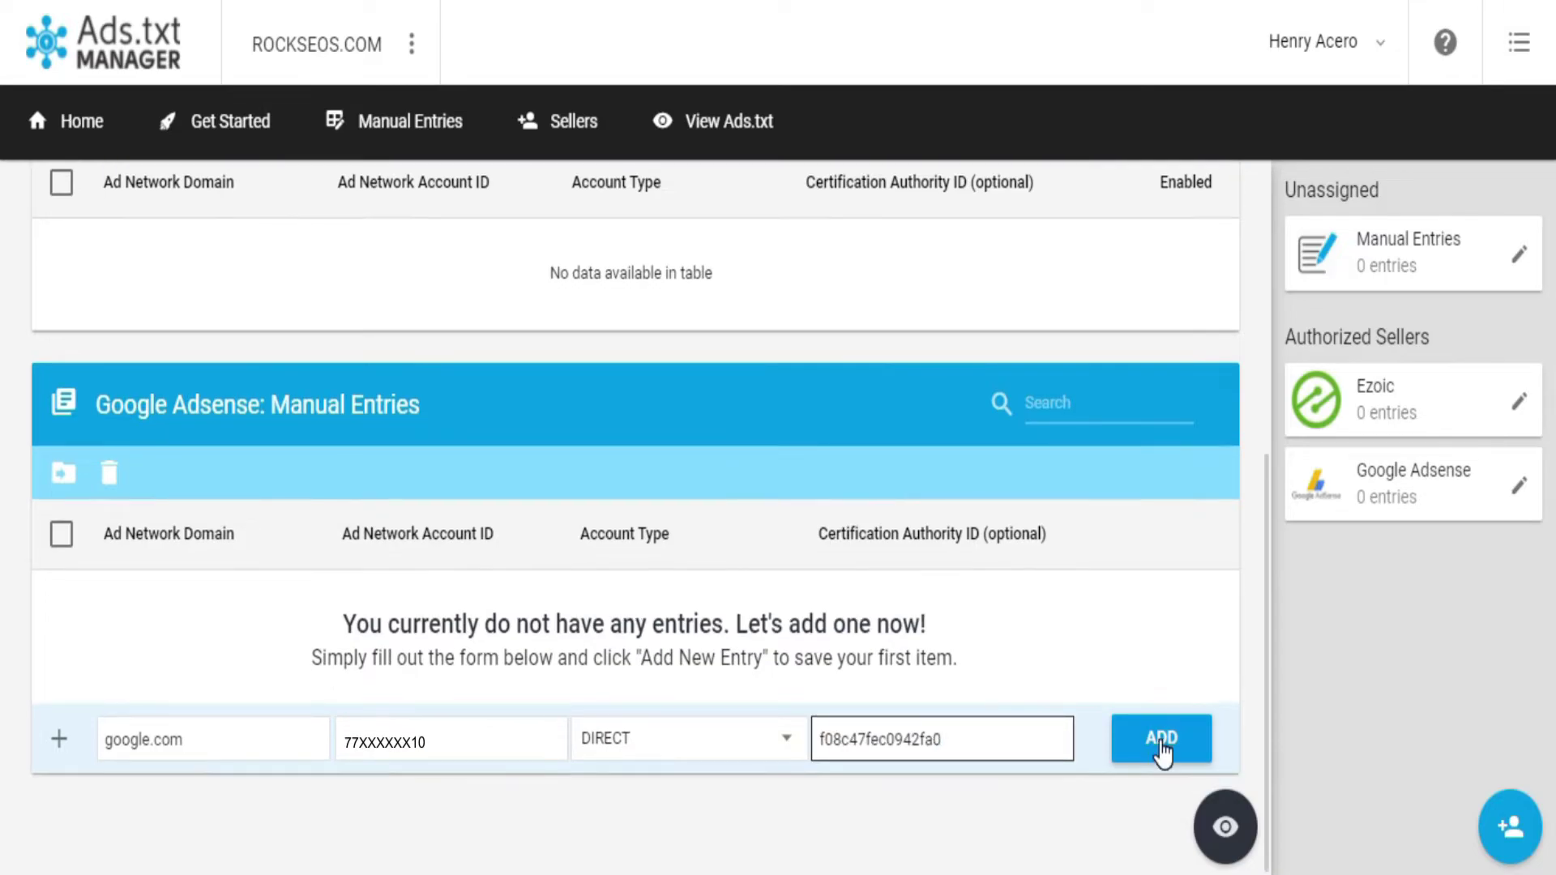
left_click(1163, 741)
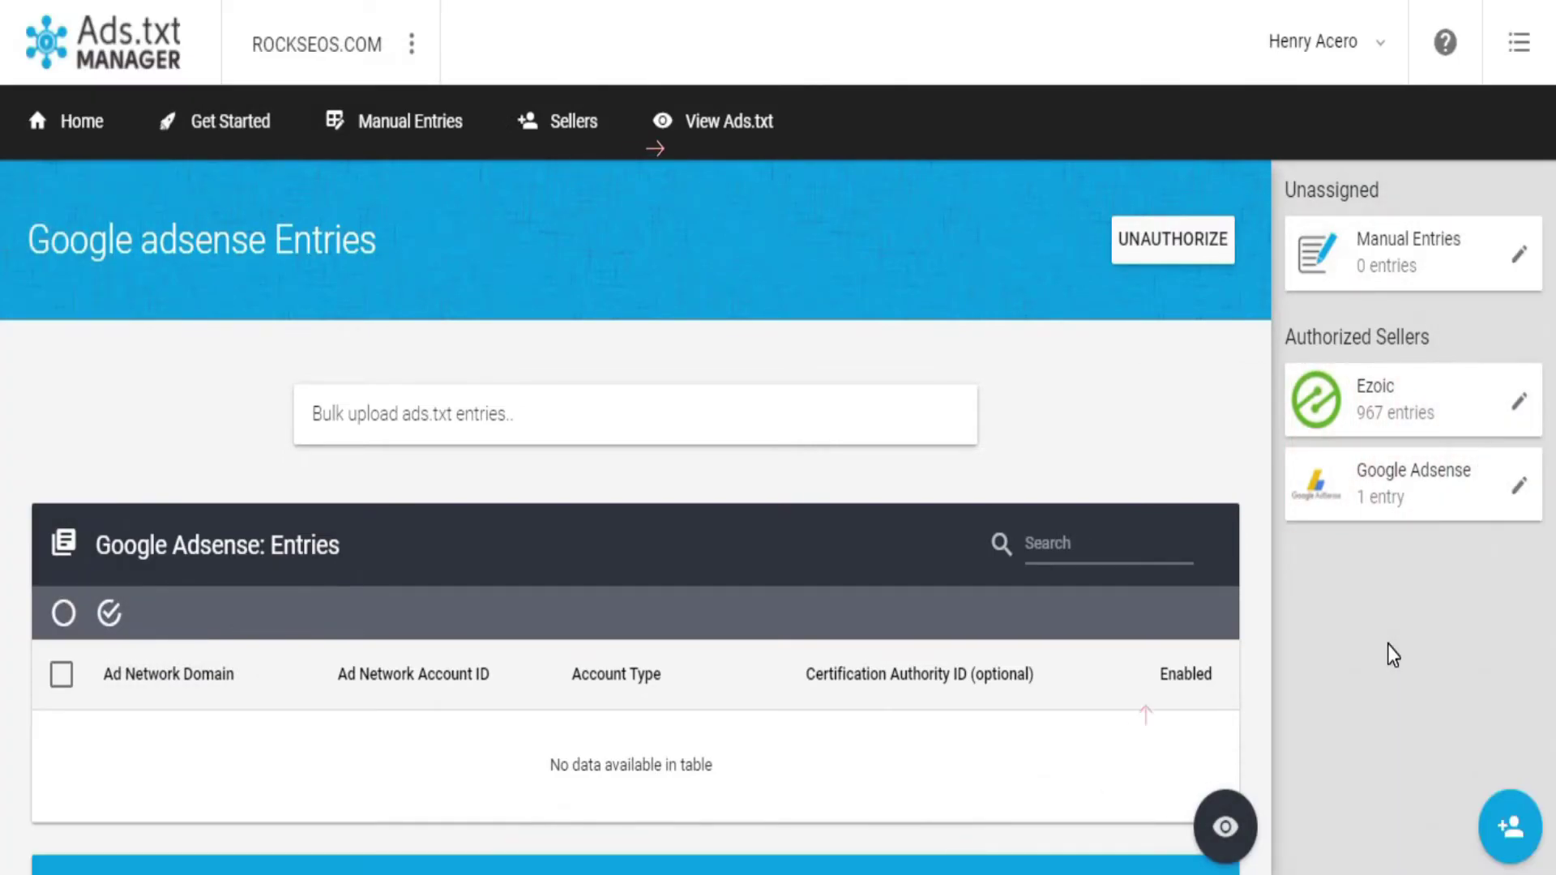
left_click(1518, 47)
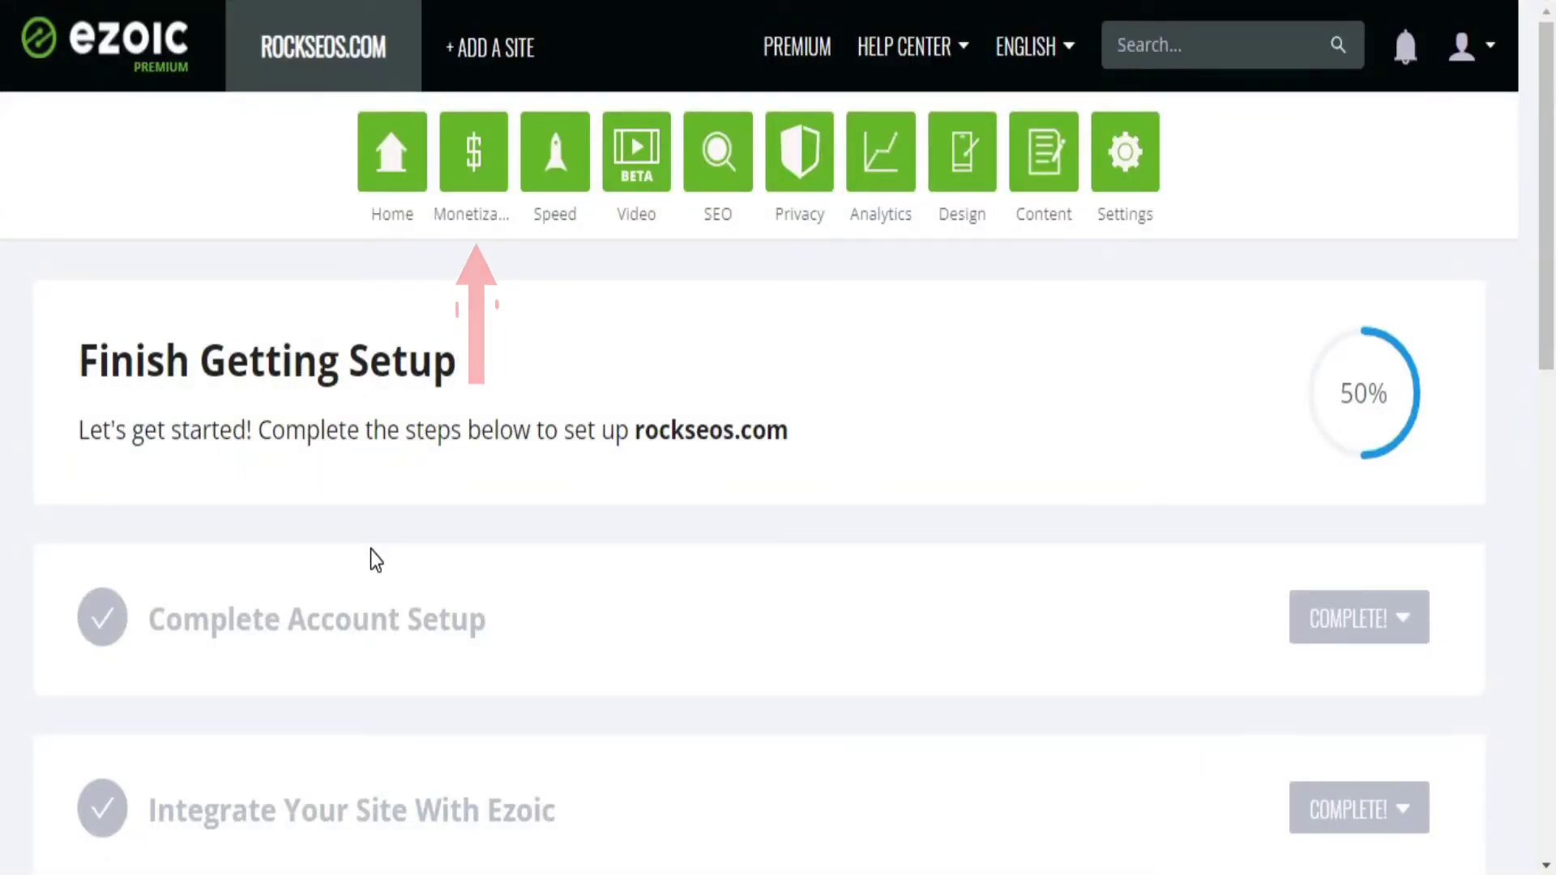
Turn on Ads.txt in Monetization with manual setup, link the Ads.txt Manager account ID, and verify.
left_click(484, 162)
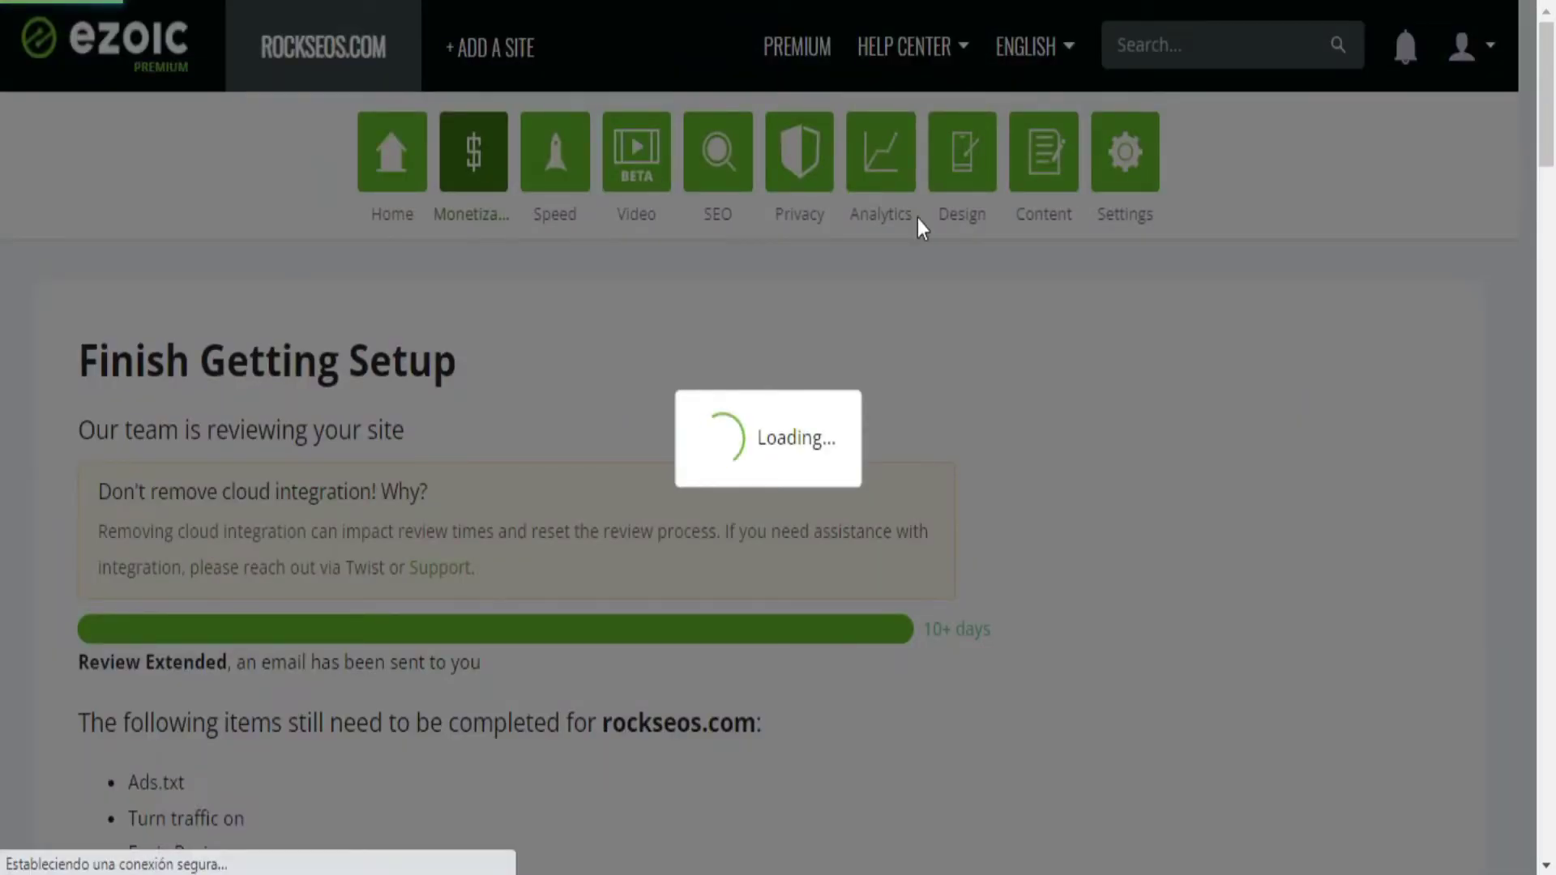
scroll(4, 291, "down", 10)
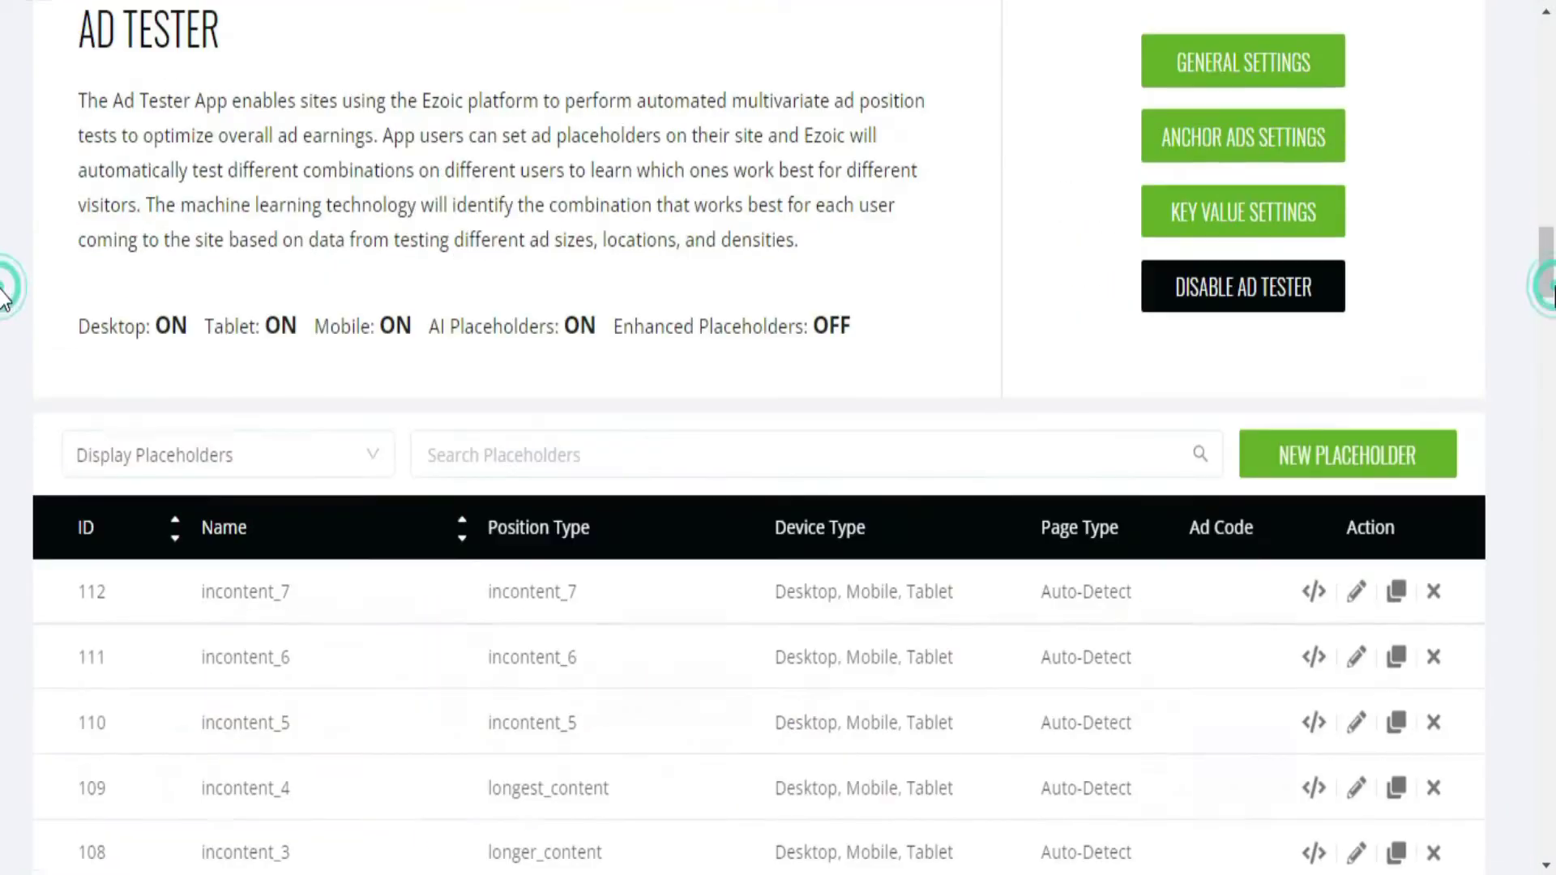
scroll(4, 526, "down", 10)
scroll(4, 583, "down", 5)
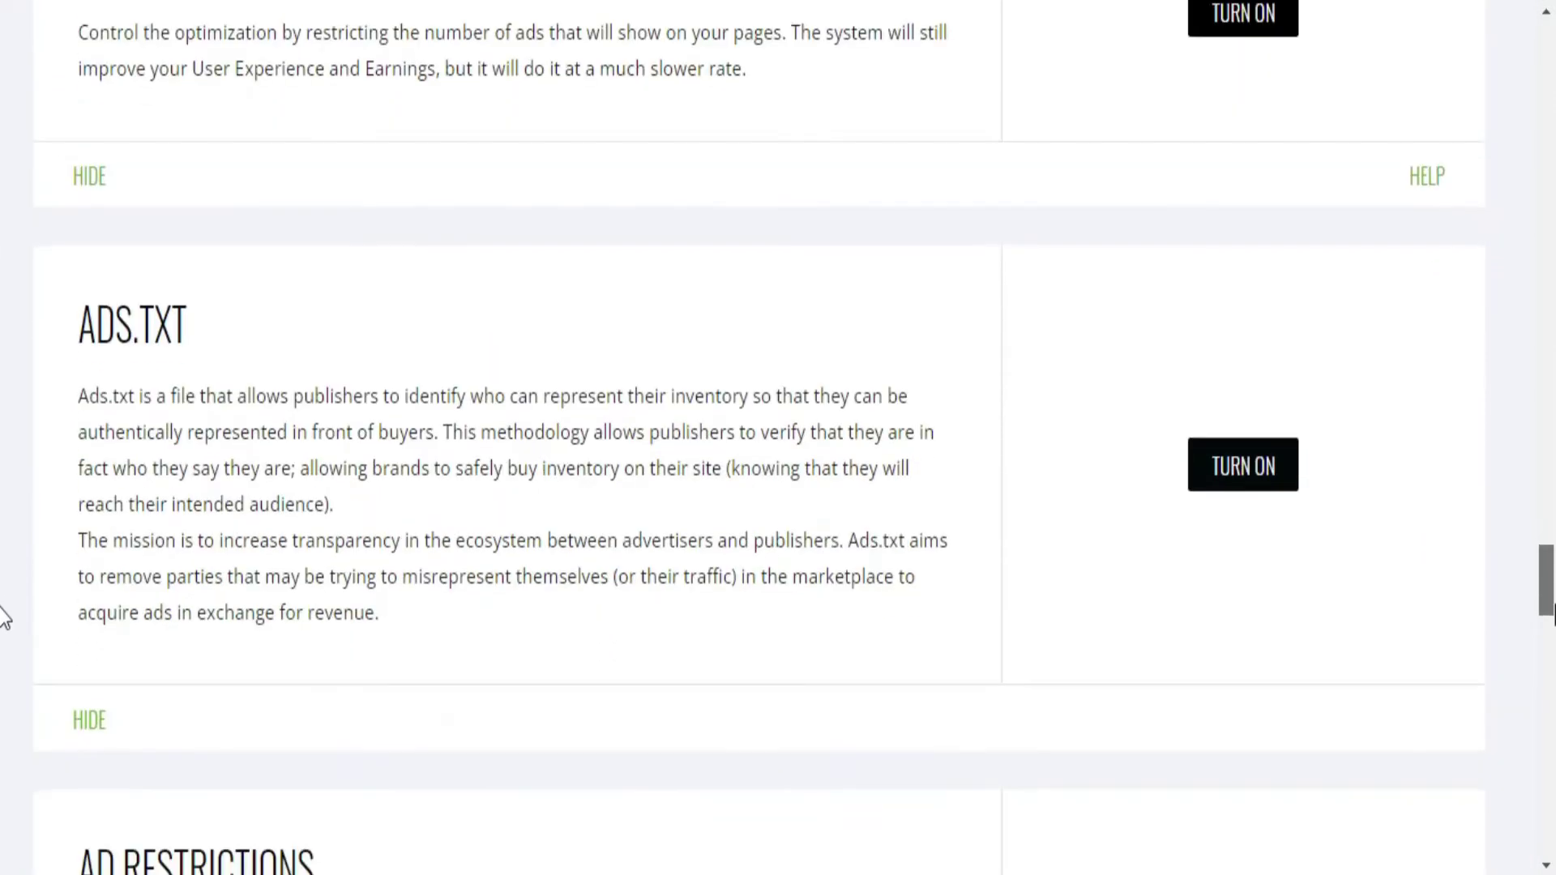
left_click(1278, 474)
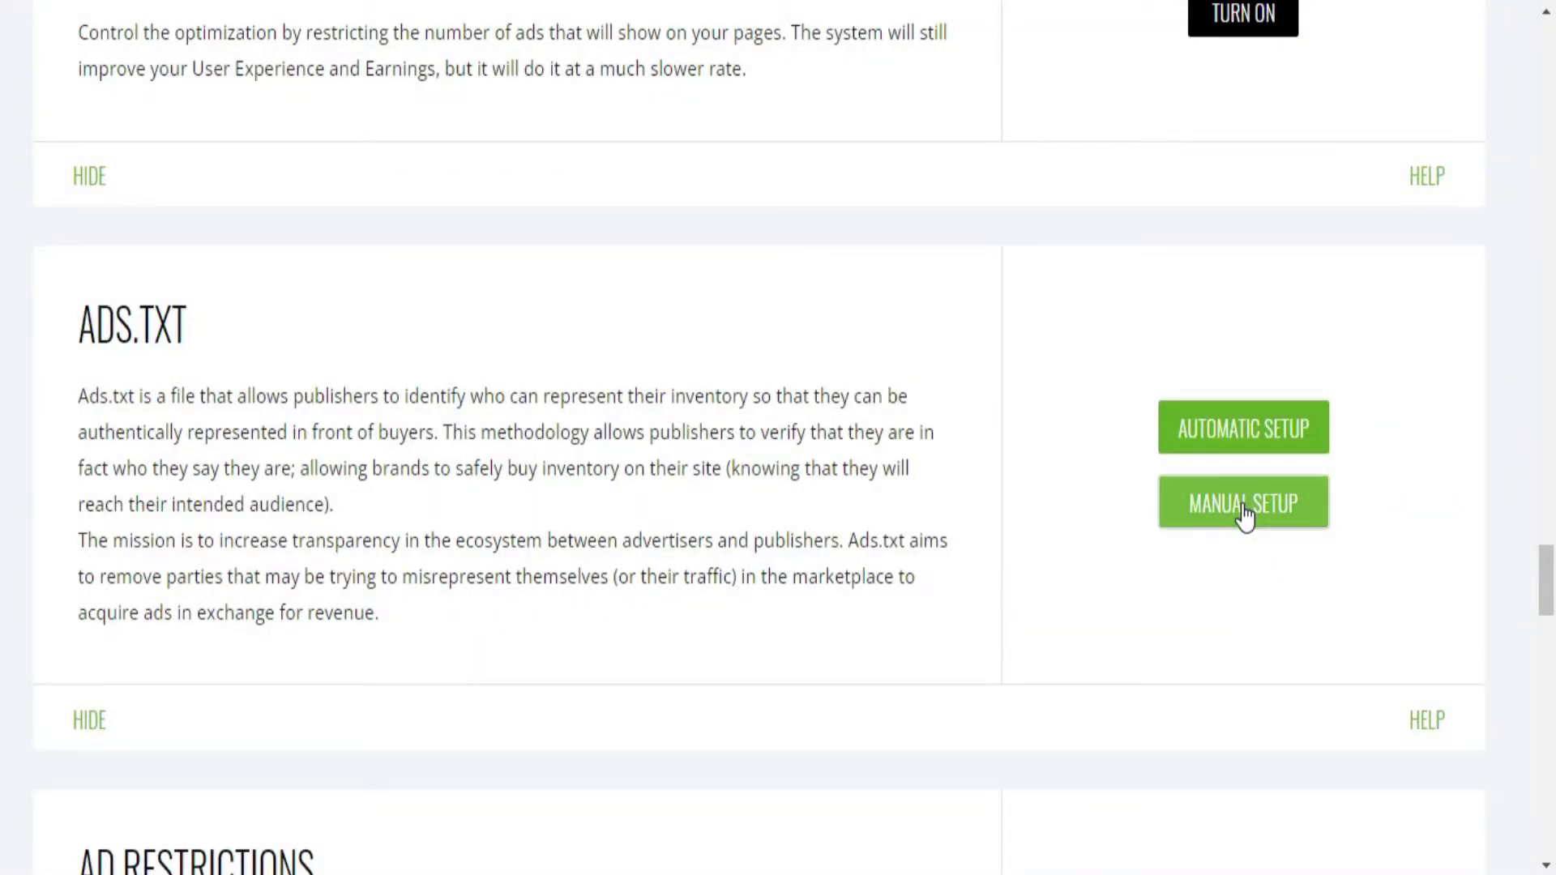
left_click(1243, 510)
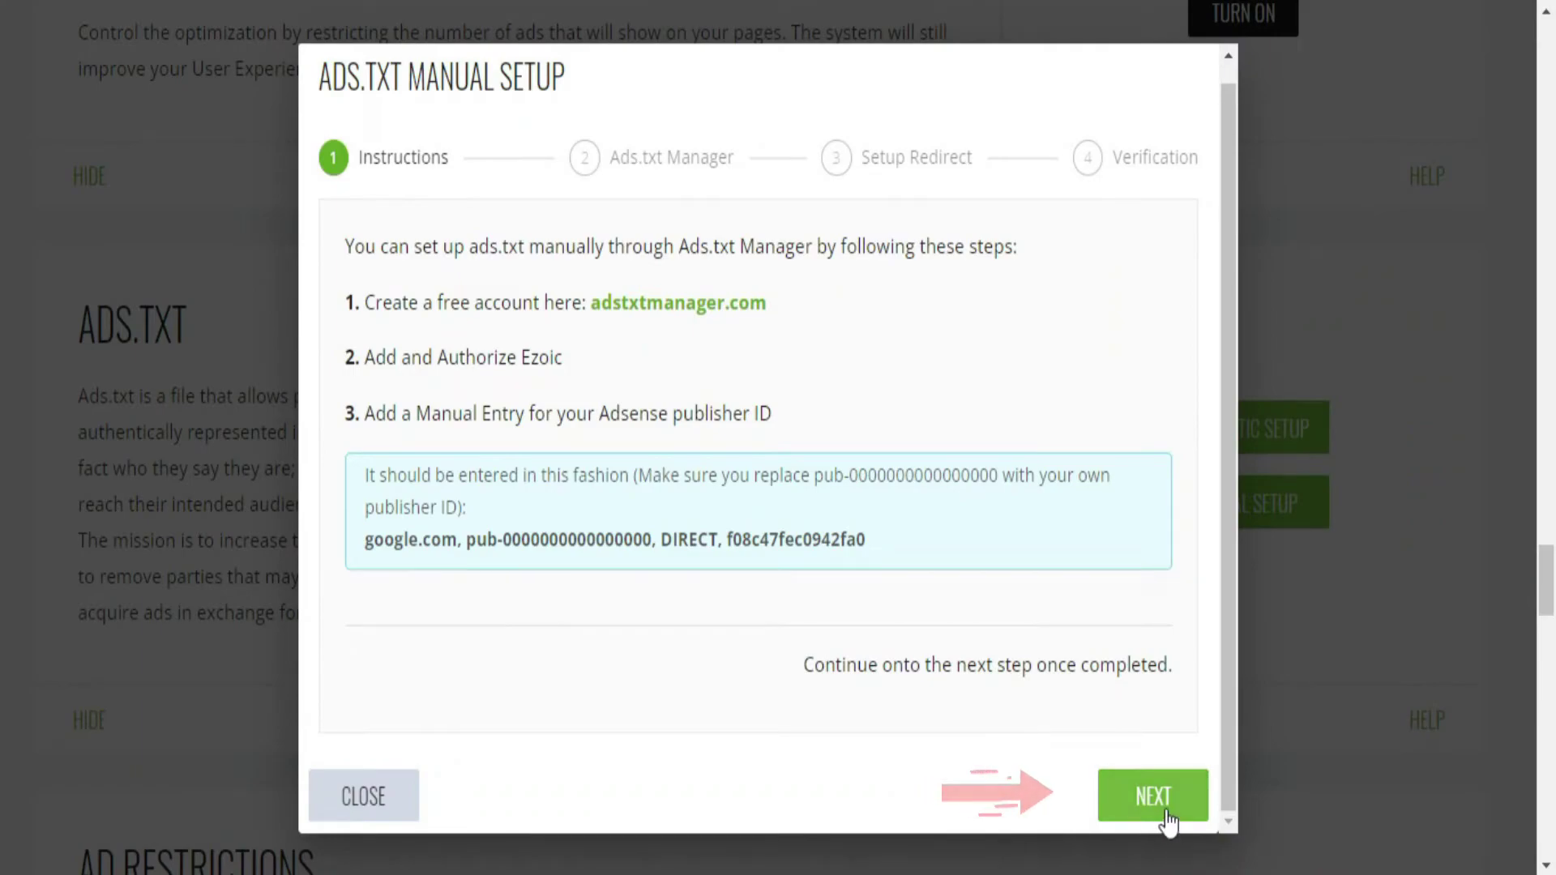
left_click(1165, 810)
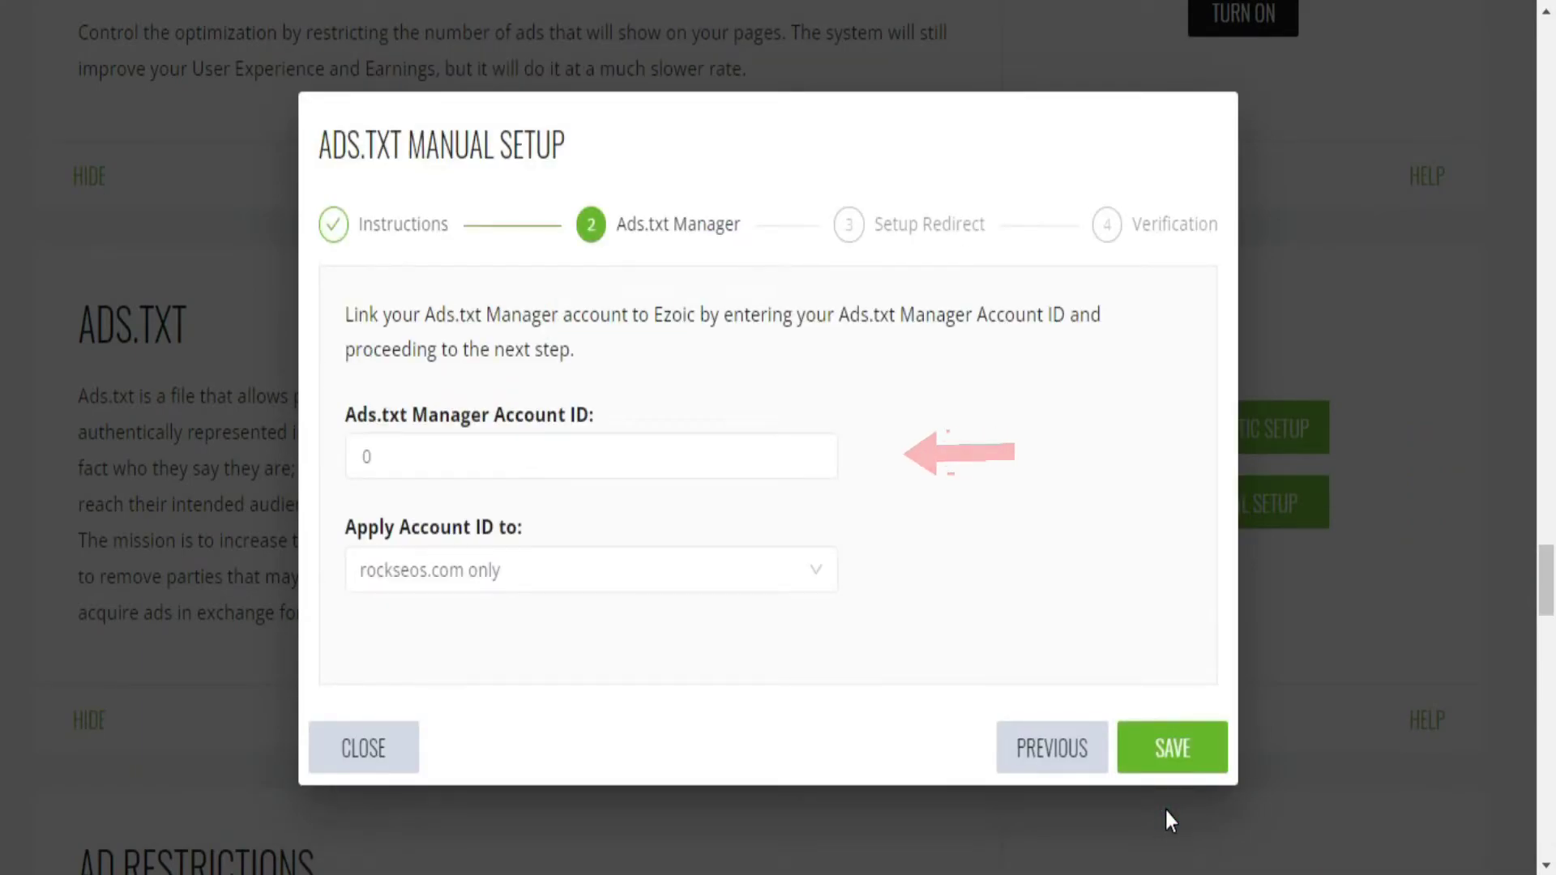
left_click(551, 458)
key("ctrl+v")
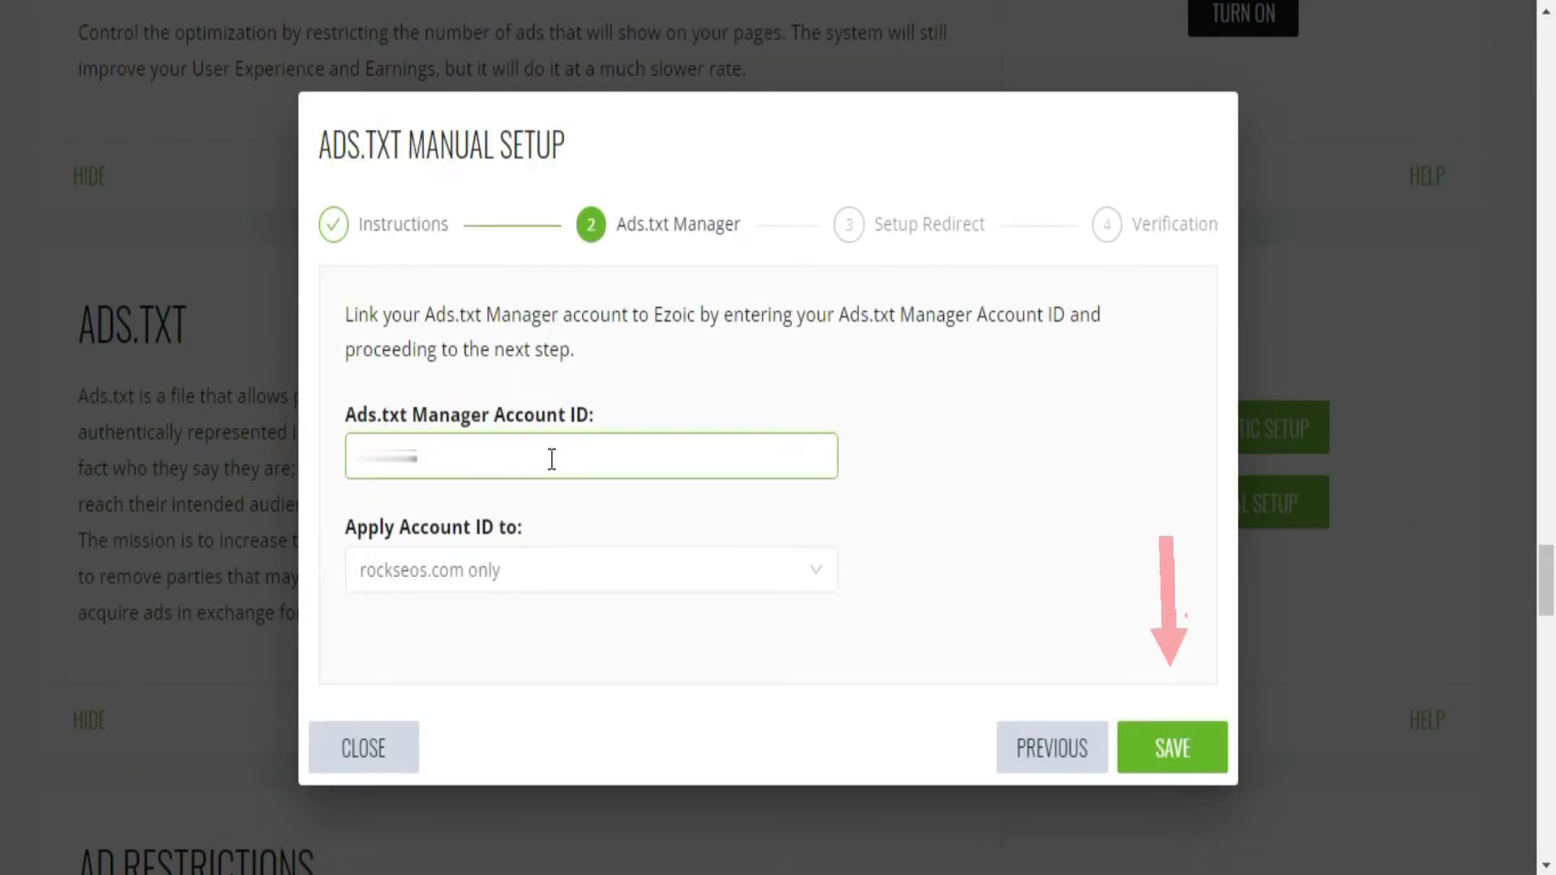
left_click(1189, 749)
left_click(1191, 754)
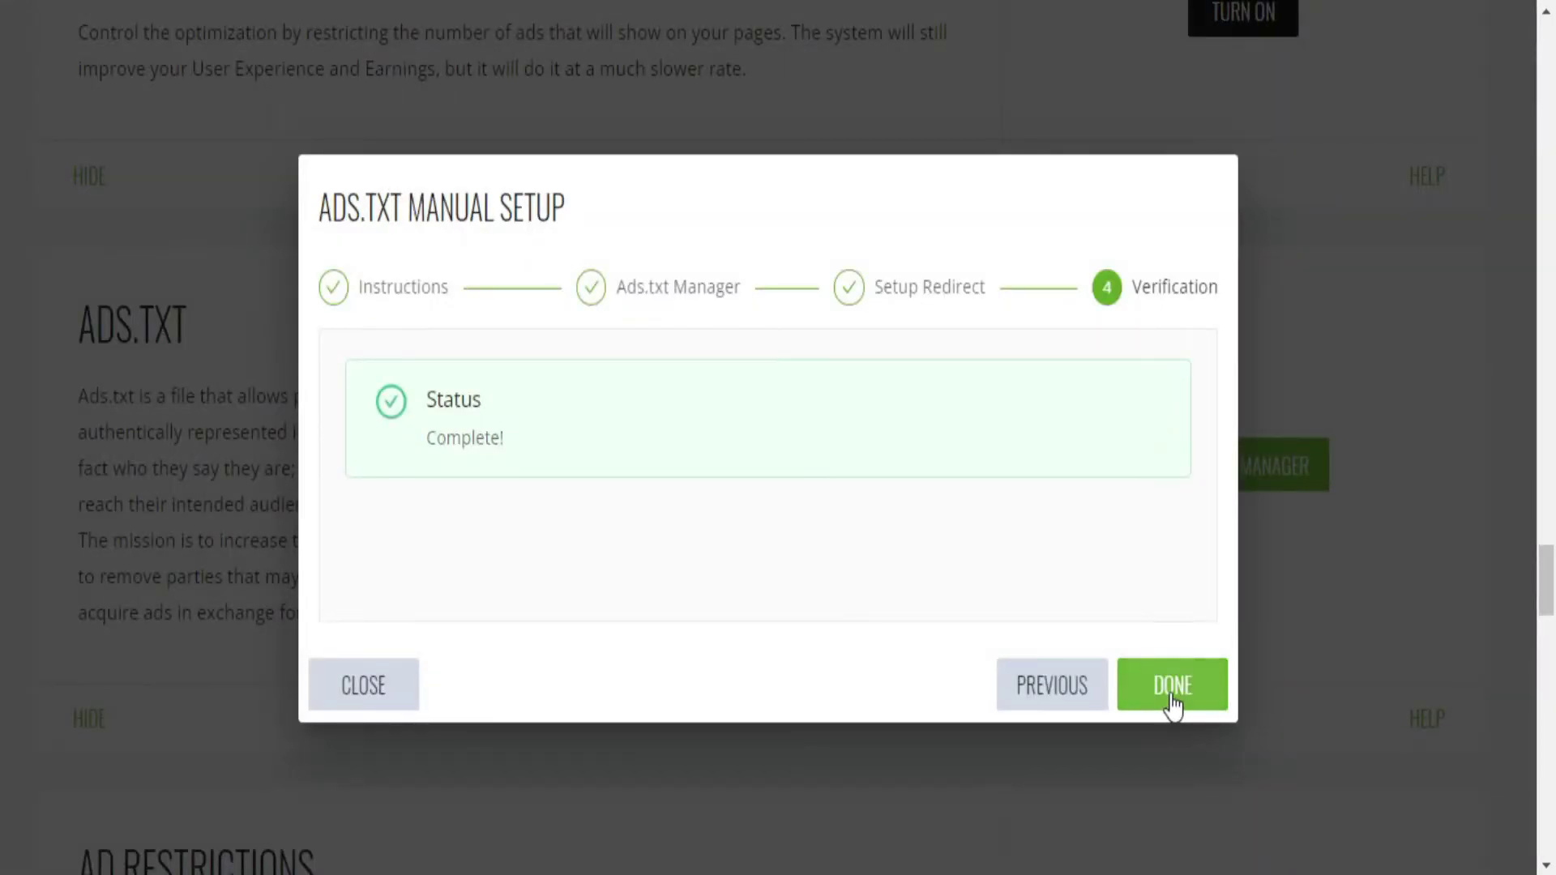
left_click(1173, 687)
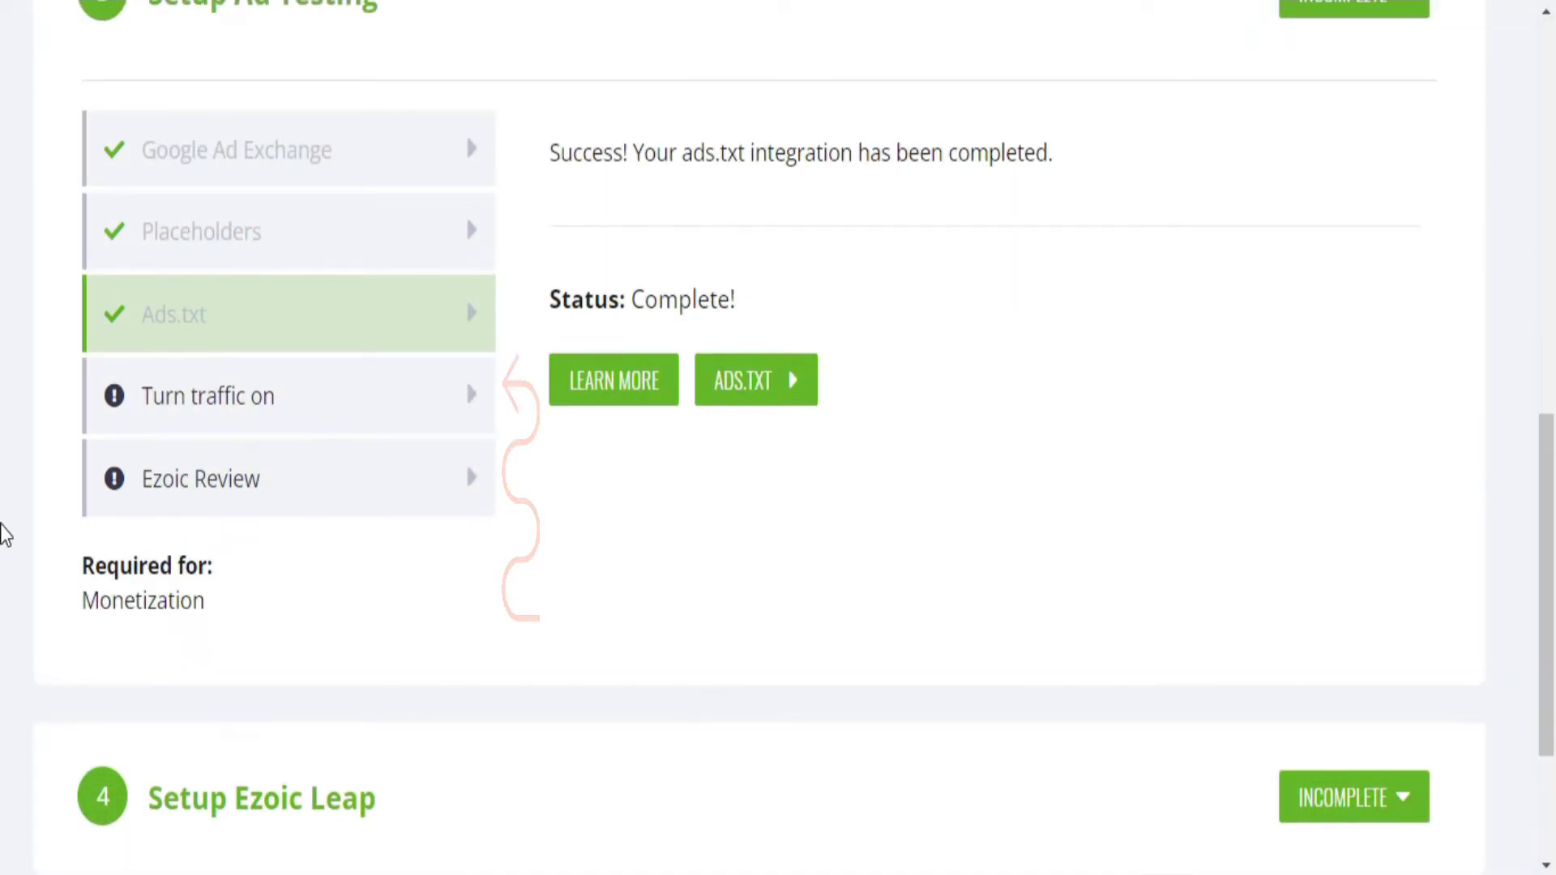
Switch desktop, tablet and mobile traffic on at 90% each and save.
left_click(379, 397)
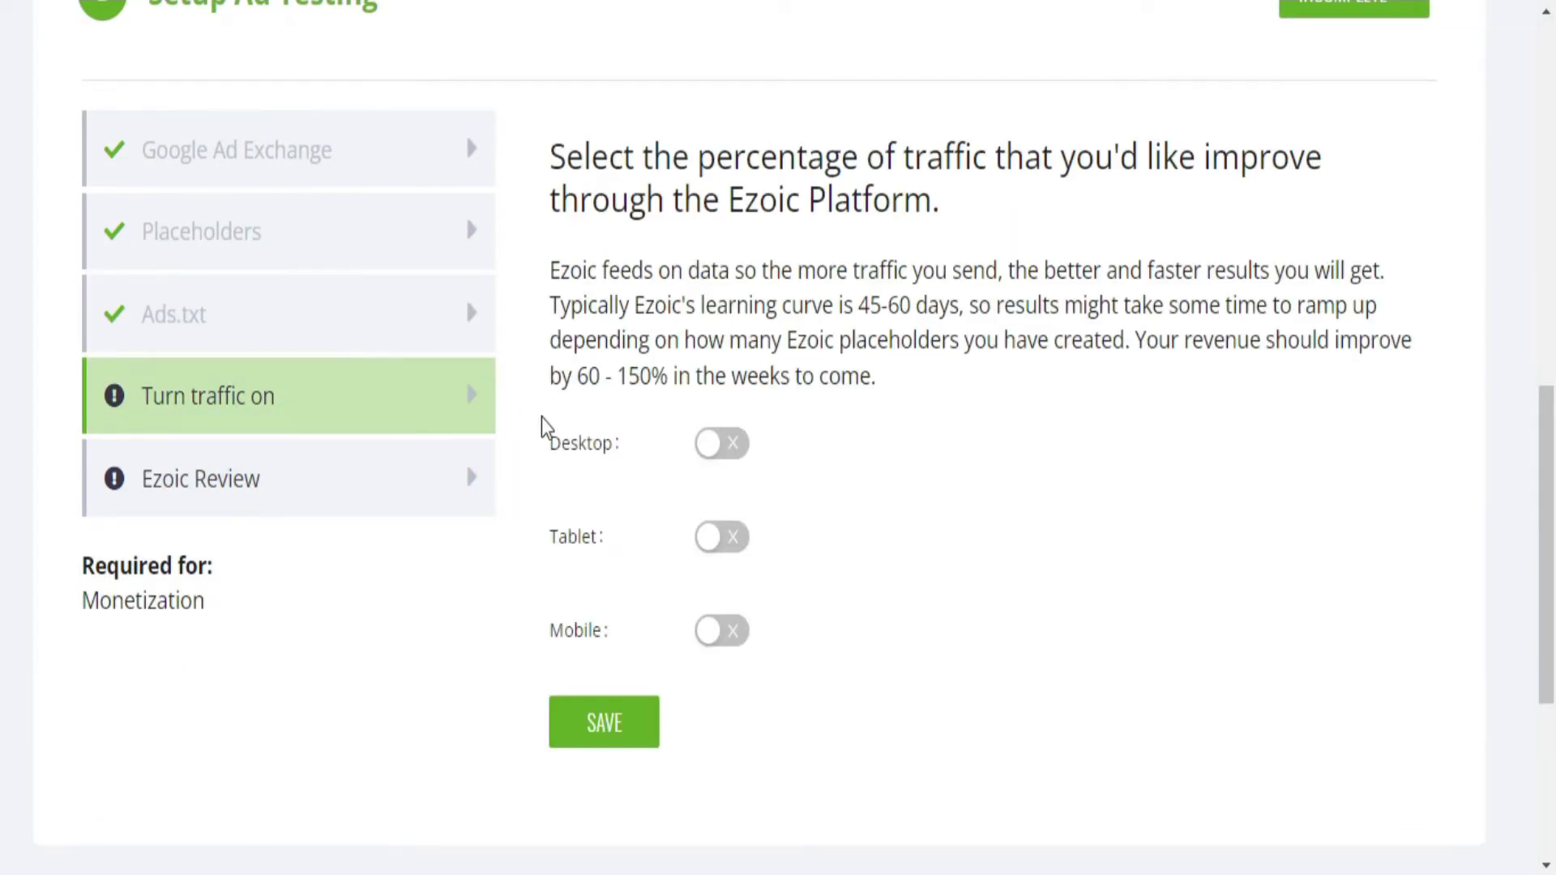
left_click(708, 445)
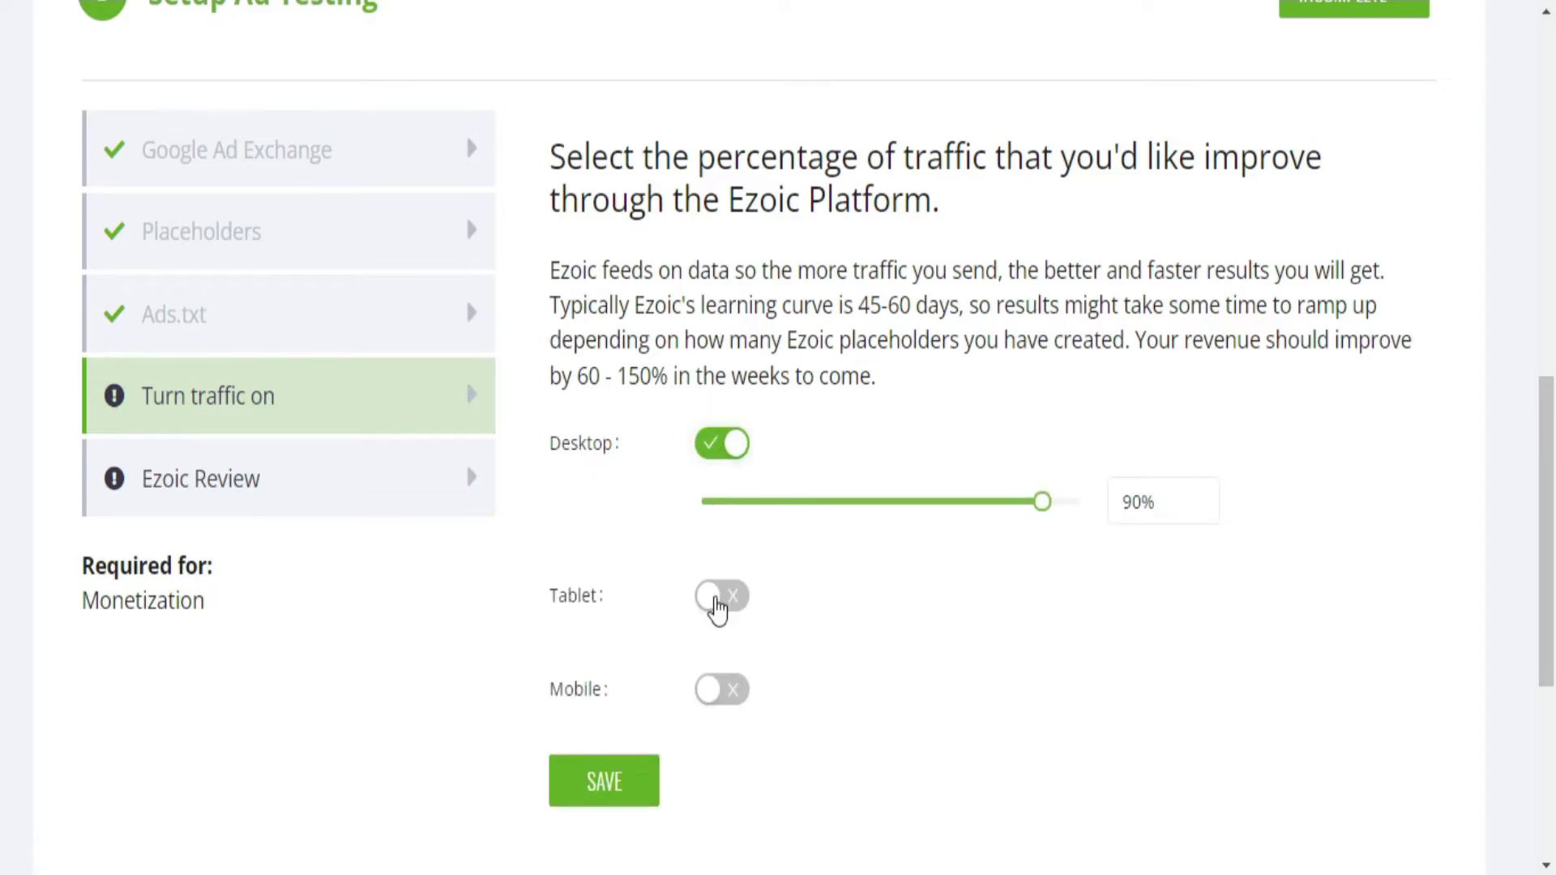
left_click(718, 607)
left_click(705, 763)
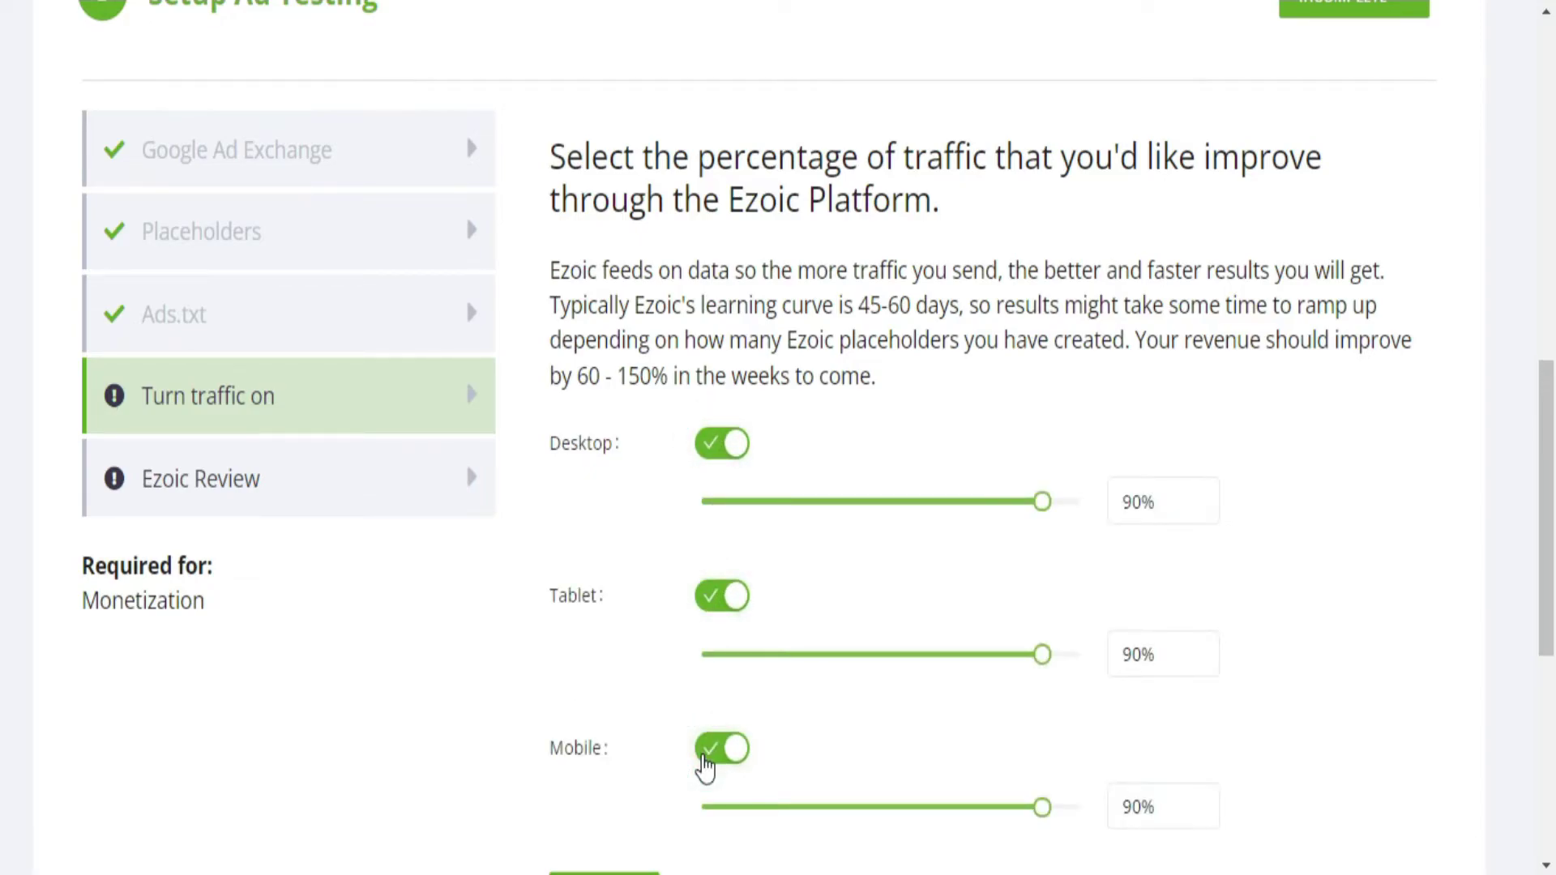
scroll(705, 765, "down", 1)
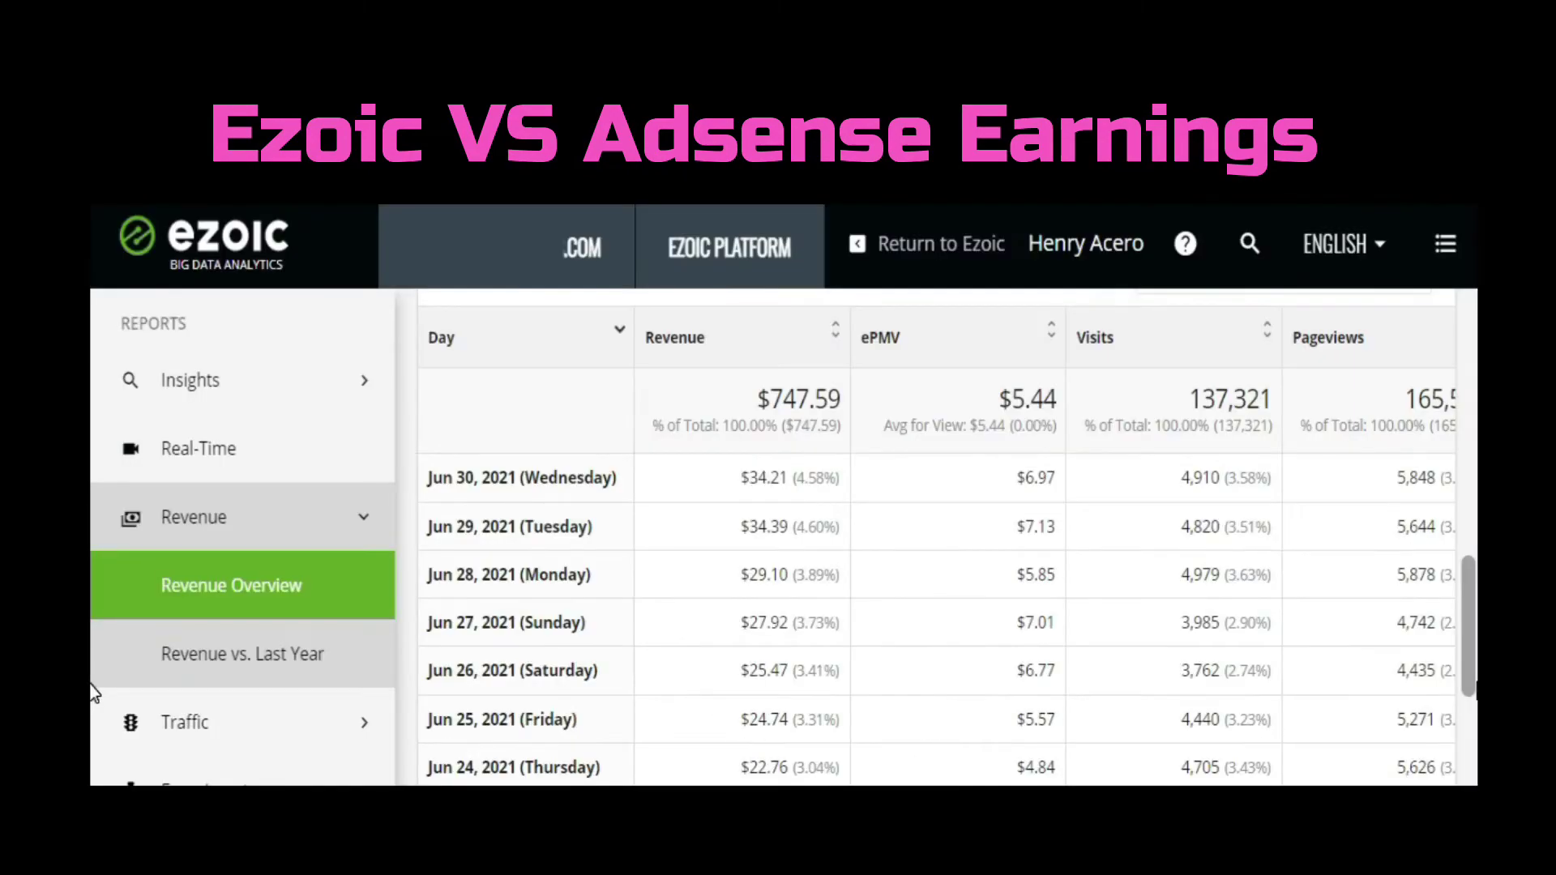
scroll(94, 684, "down", 3)
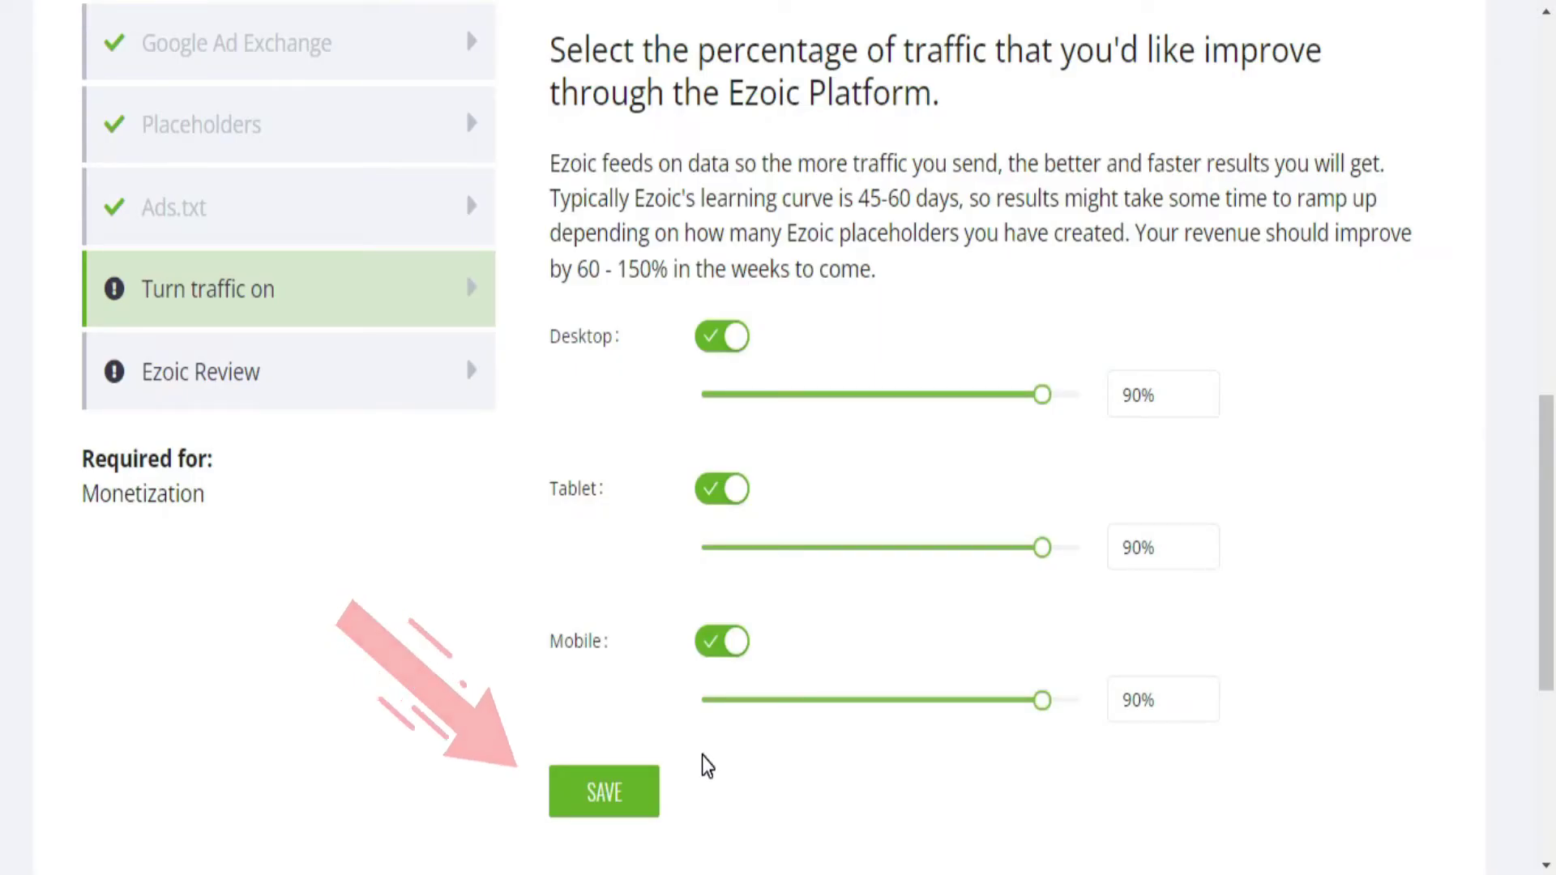
left_click(619, 794)
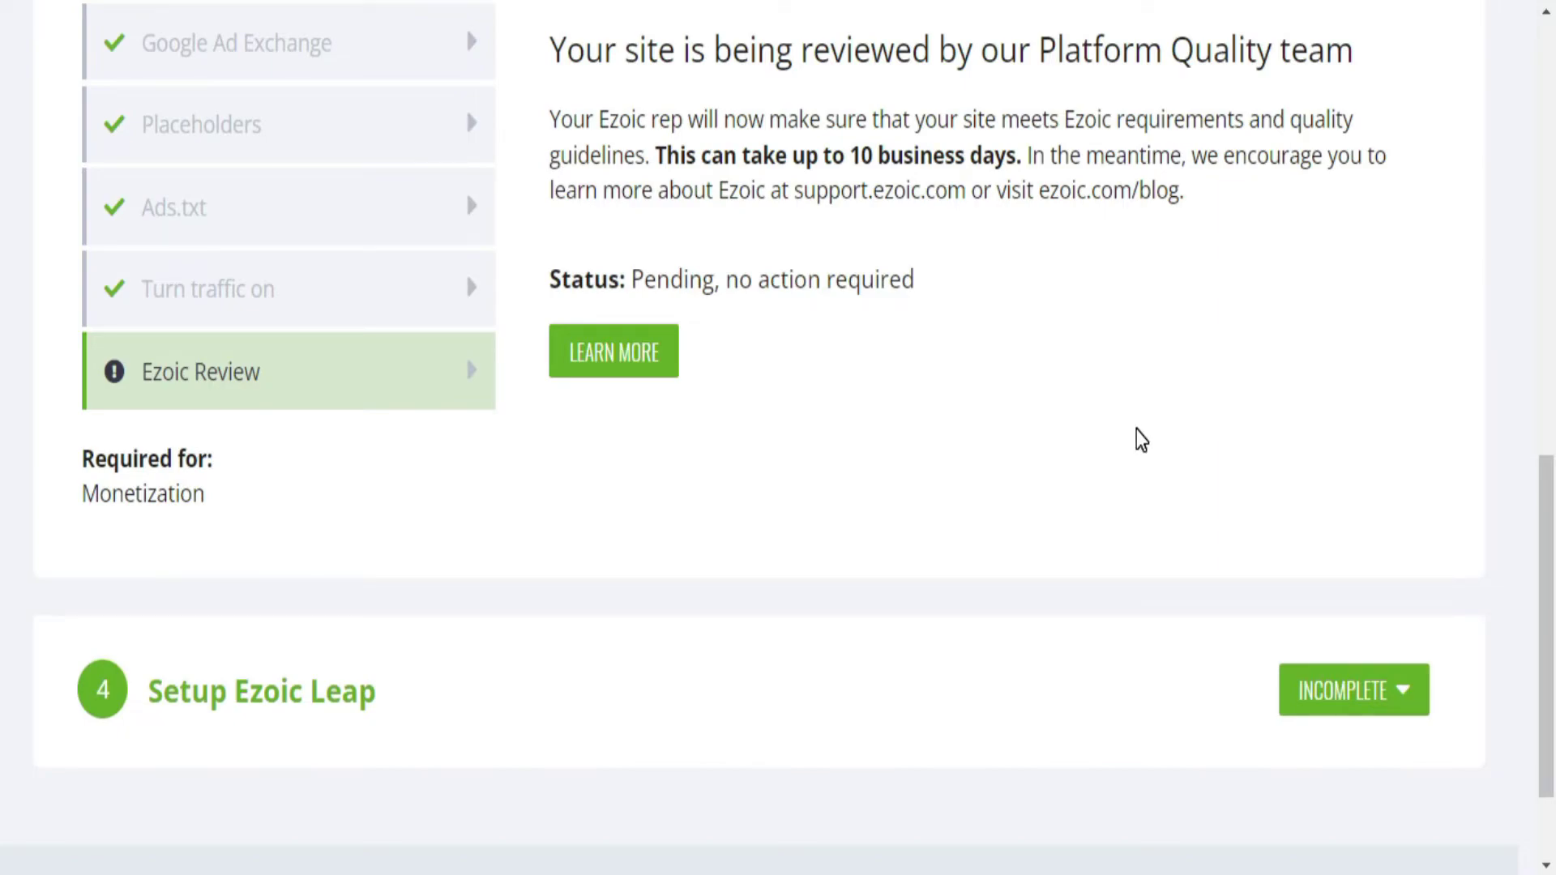
Go to the Monetization page and scroll to the Link Your AdSense Account section.
scroll(1140, 440, "up", 10)
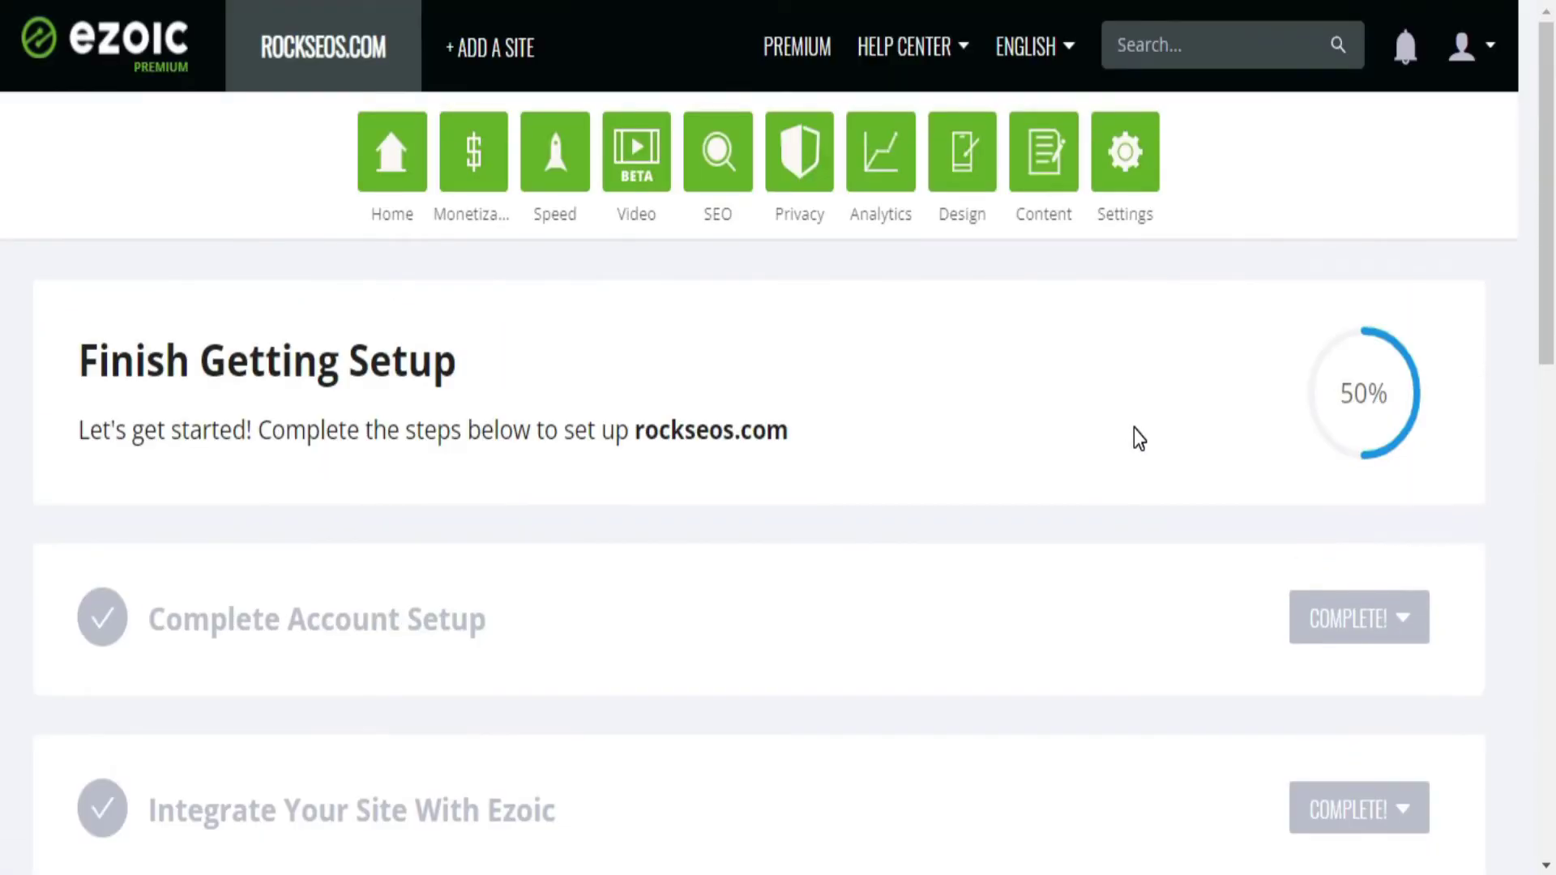
left_click(463, 143)
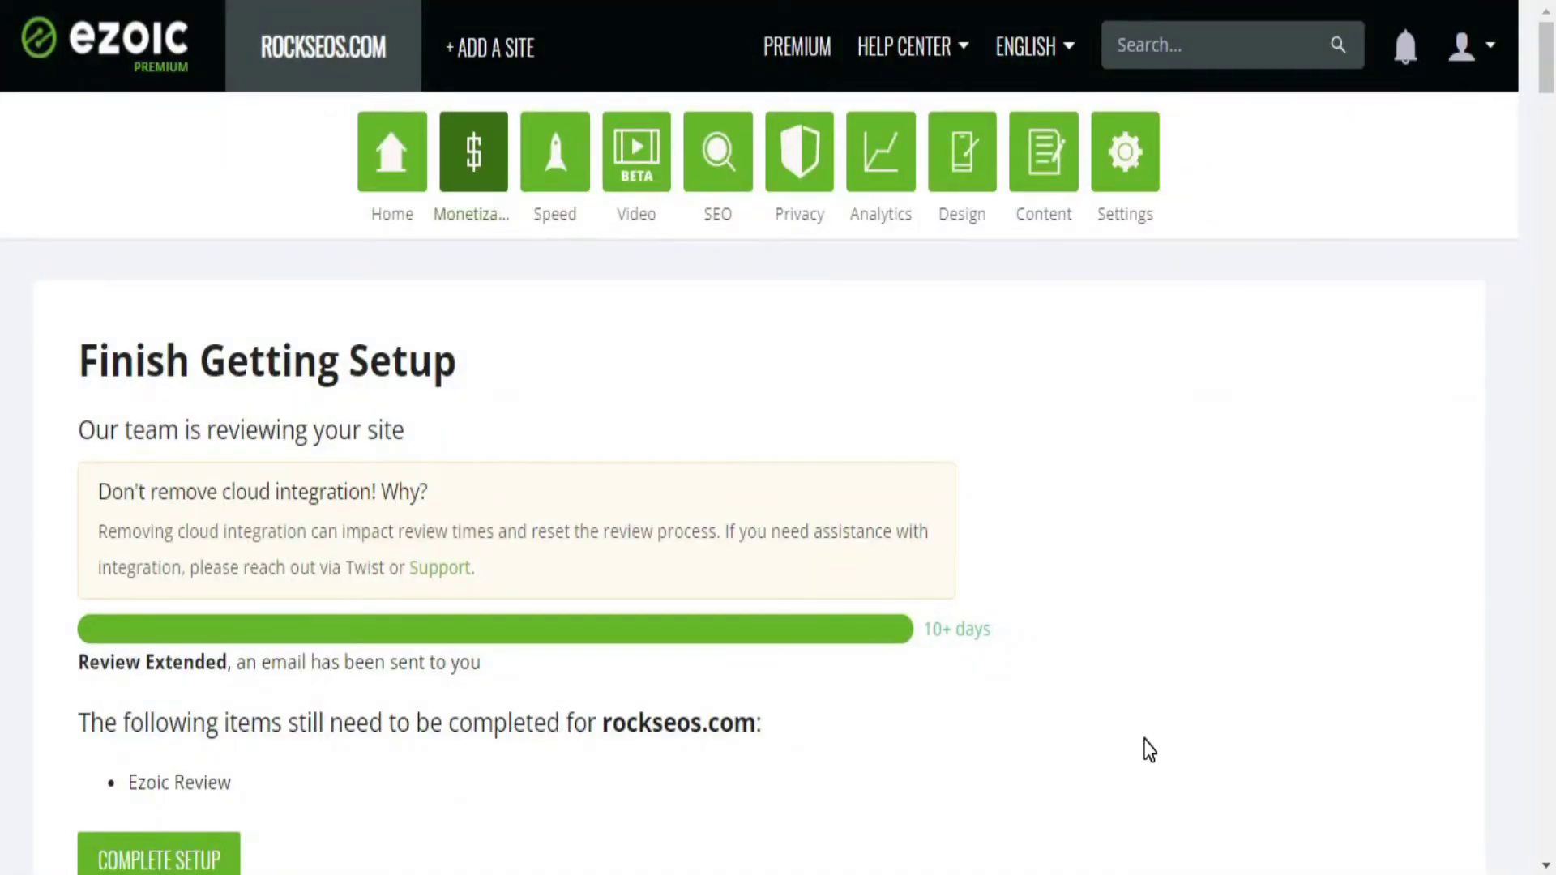
scroll(1144, 747, "down", 5)
scroll(1149, 750, "down", 7)
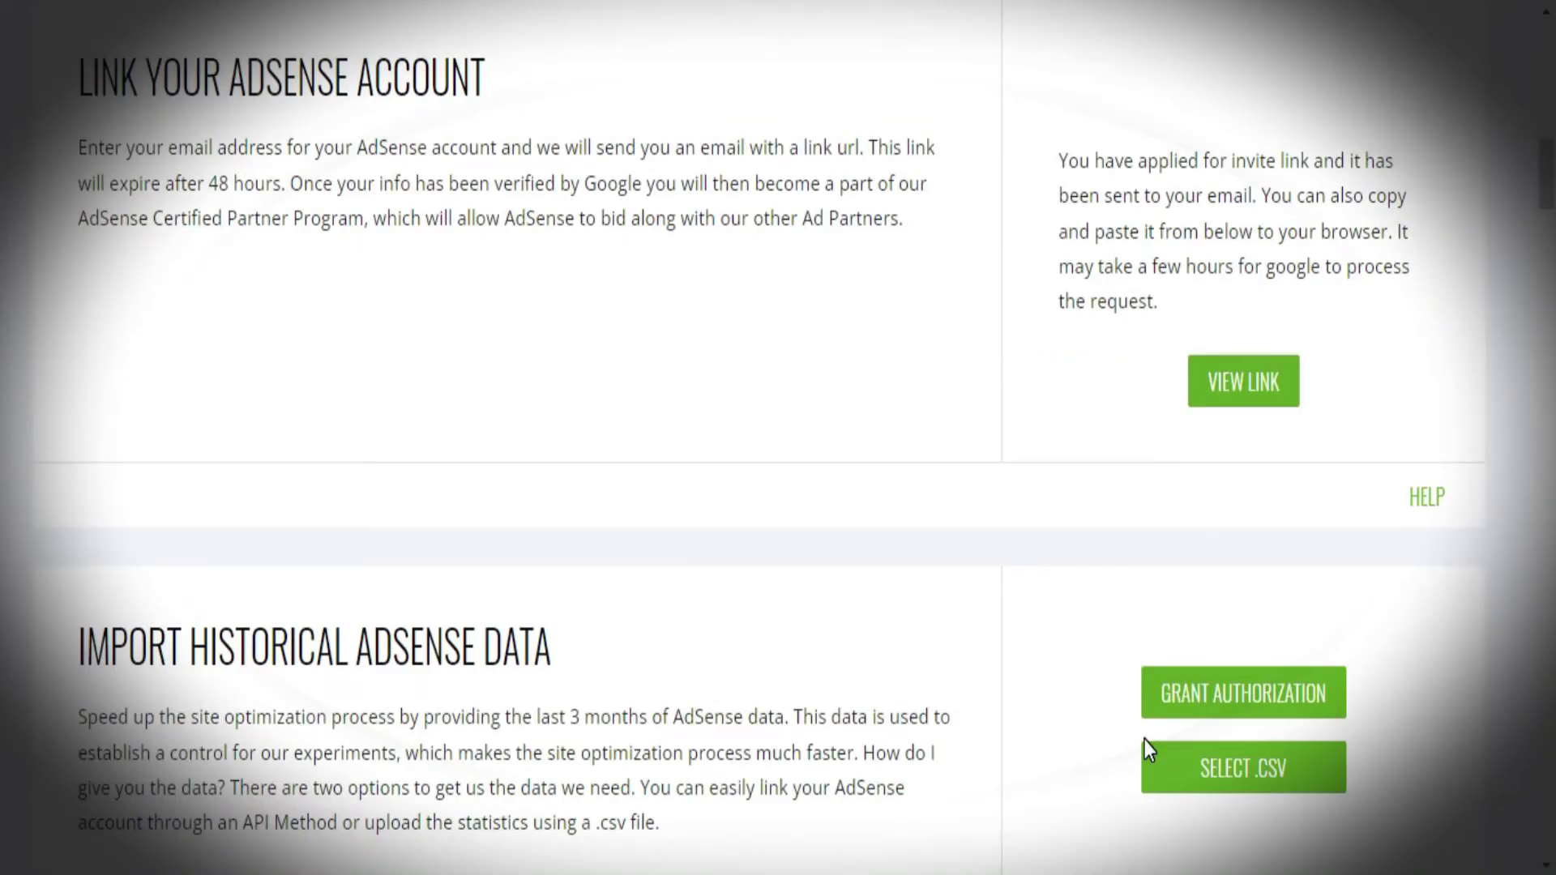
Copy the AdSense invite link.
left_click(1232, 399)
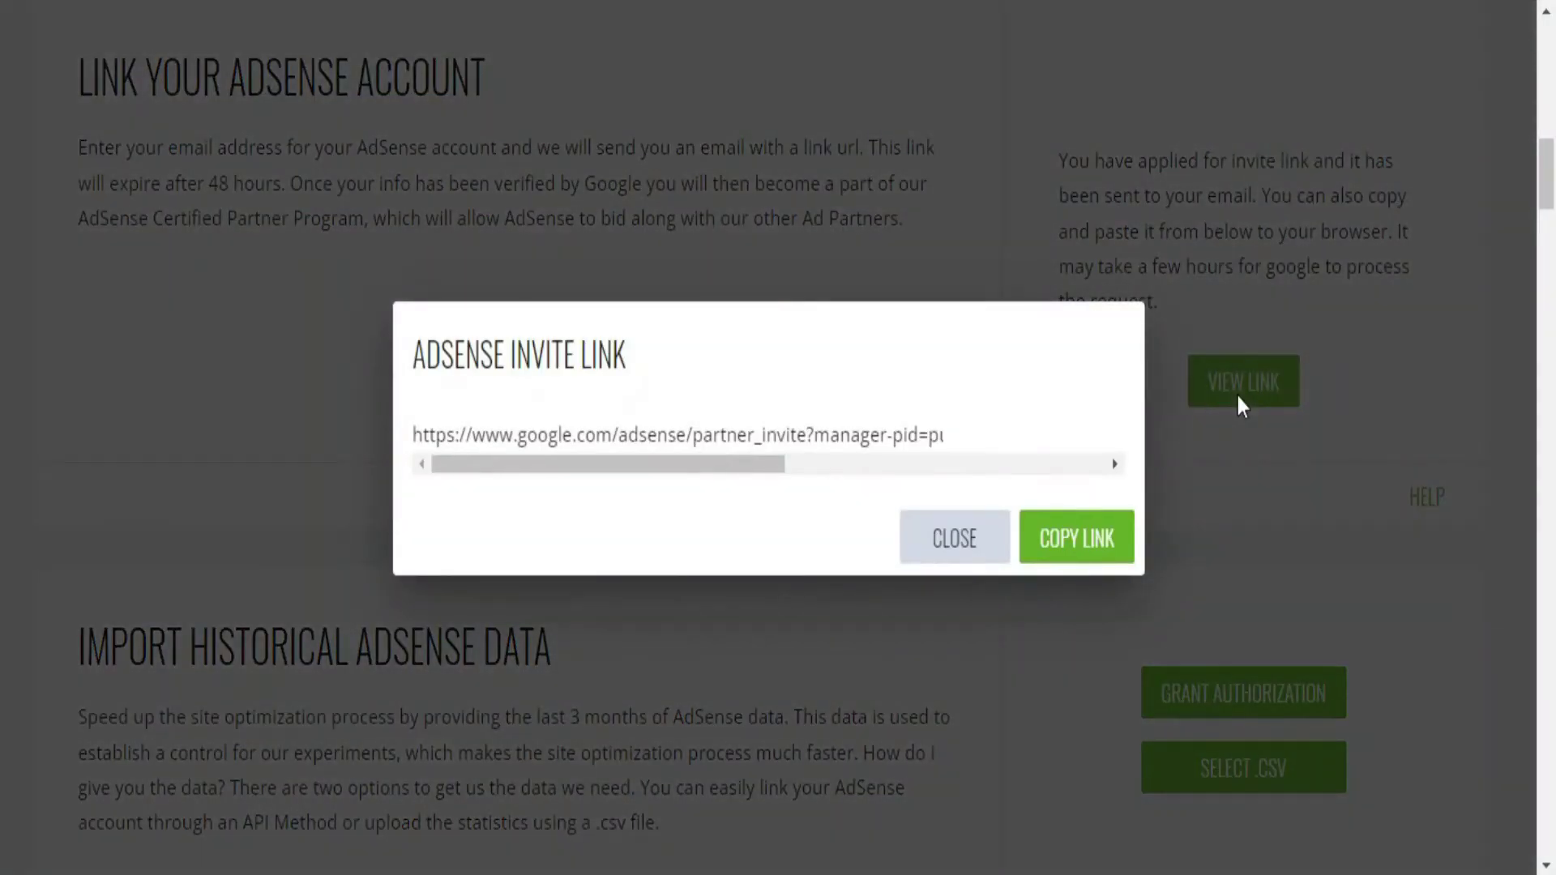
left_click(1049, 541)
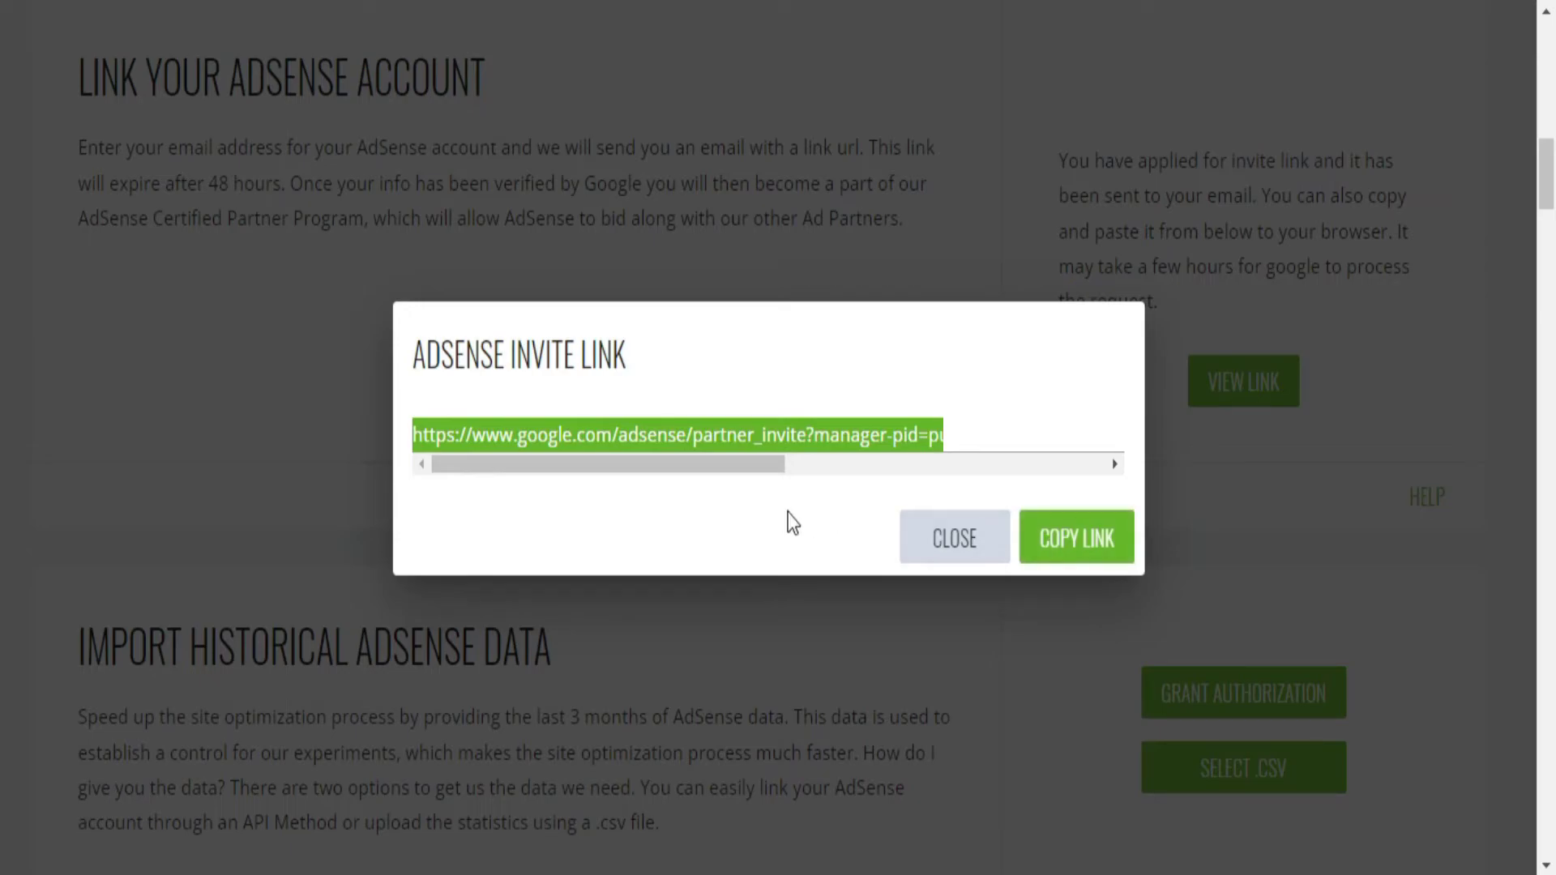
left_click(940, 544)
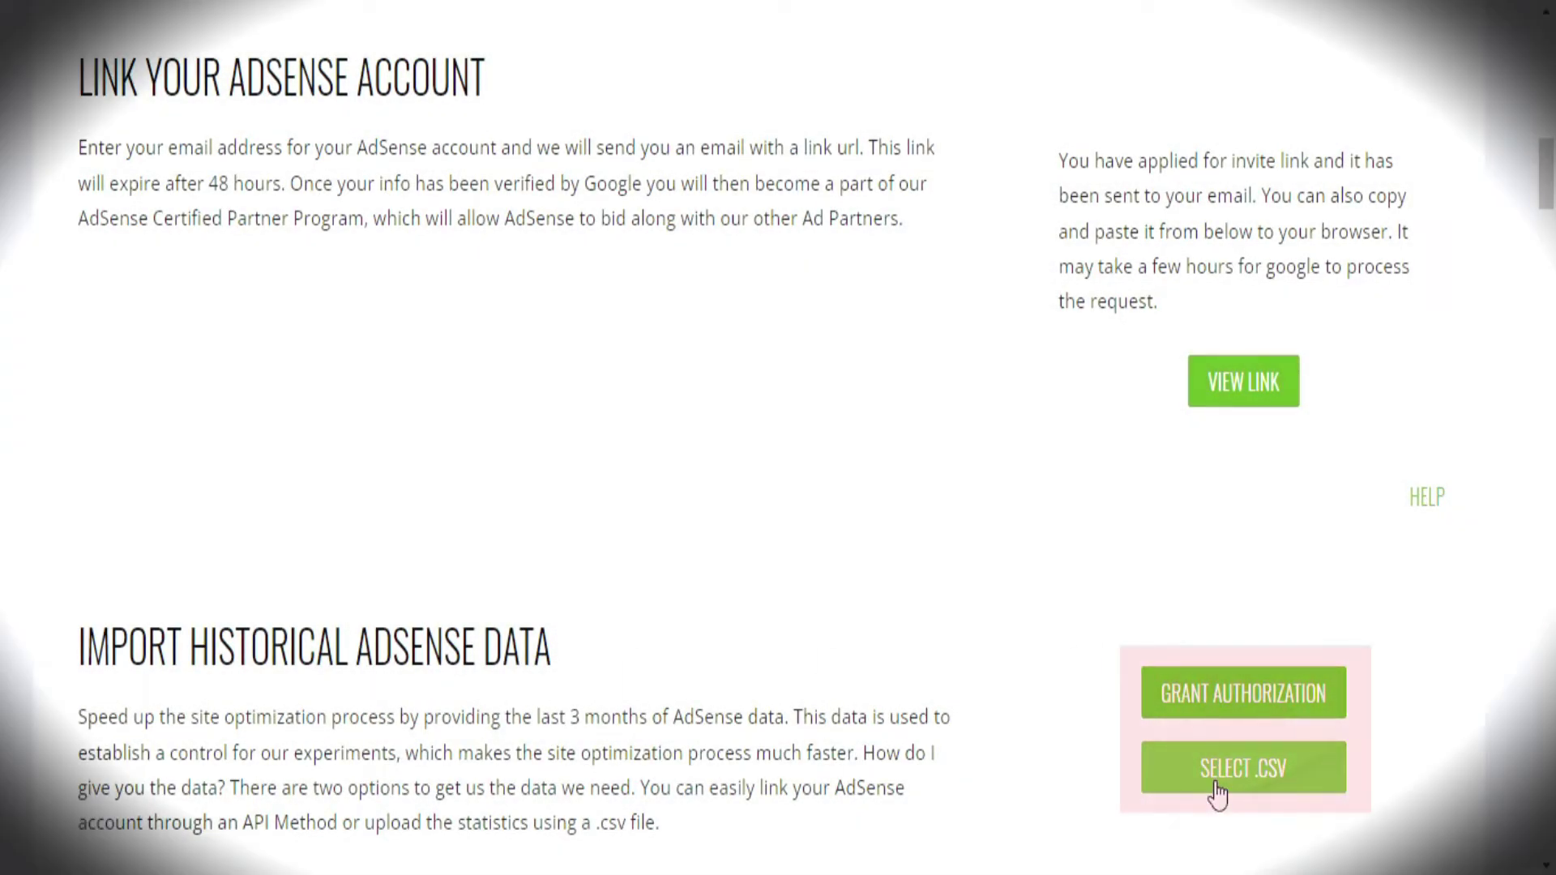
Grant Ezoic Google authorization to import historical AdSense data.
left_click(1213, 695)
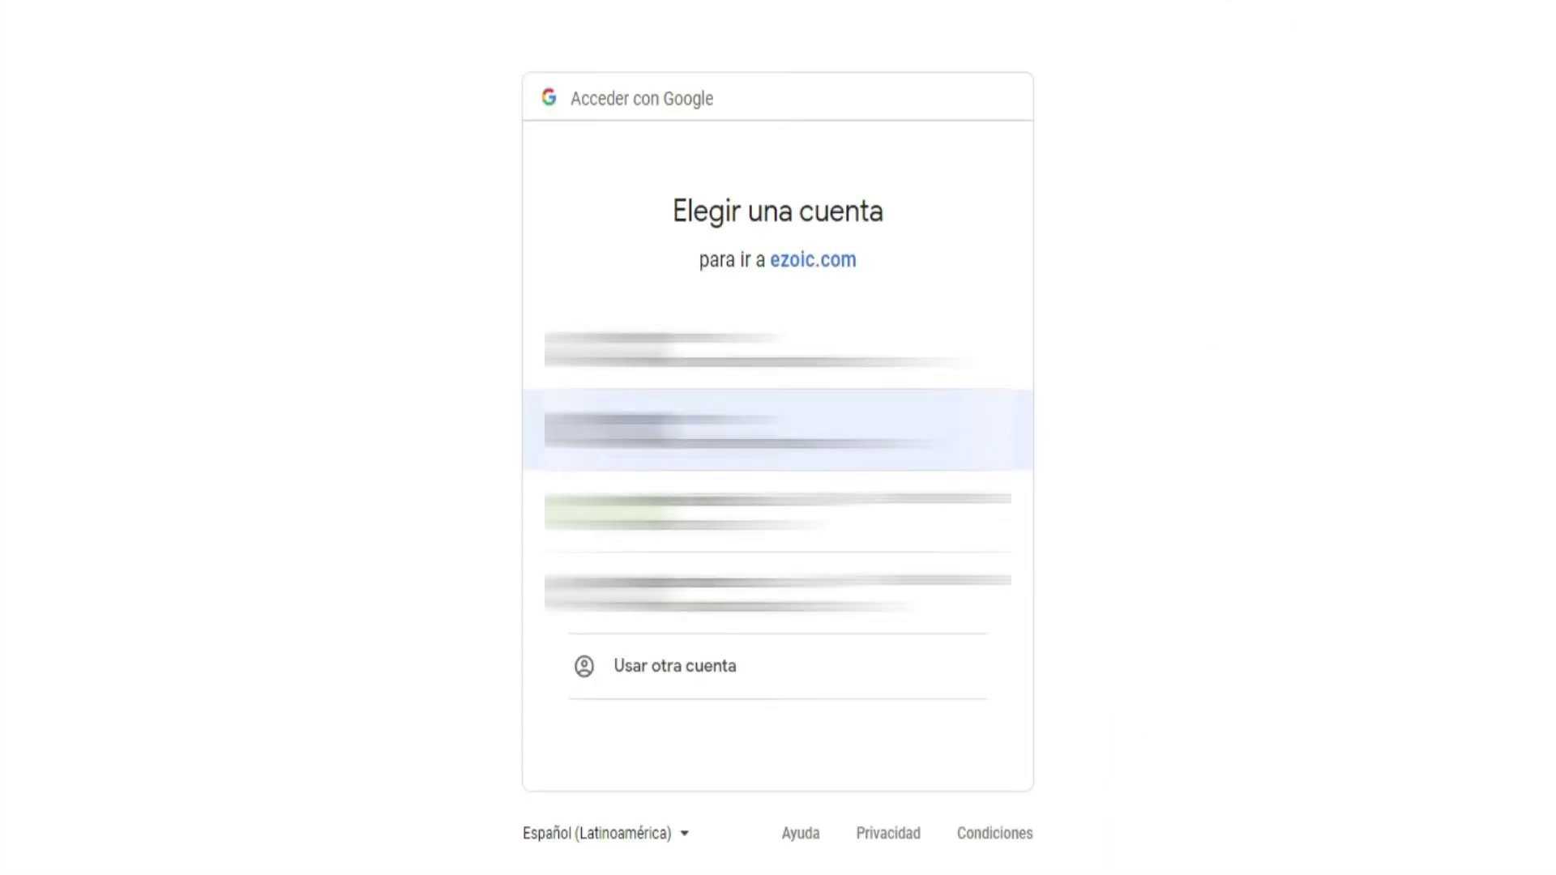
left_click(778, 424)
scroll(927, 733, "down", 2)
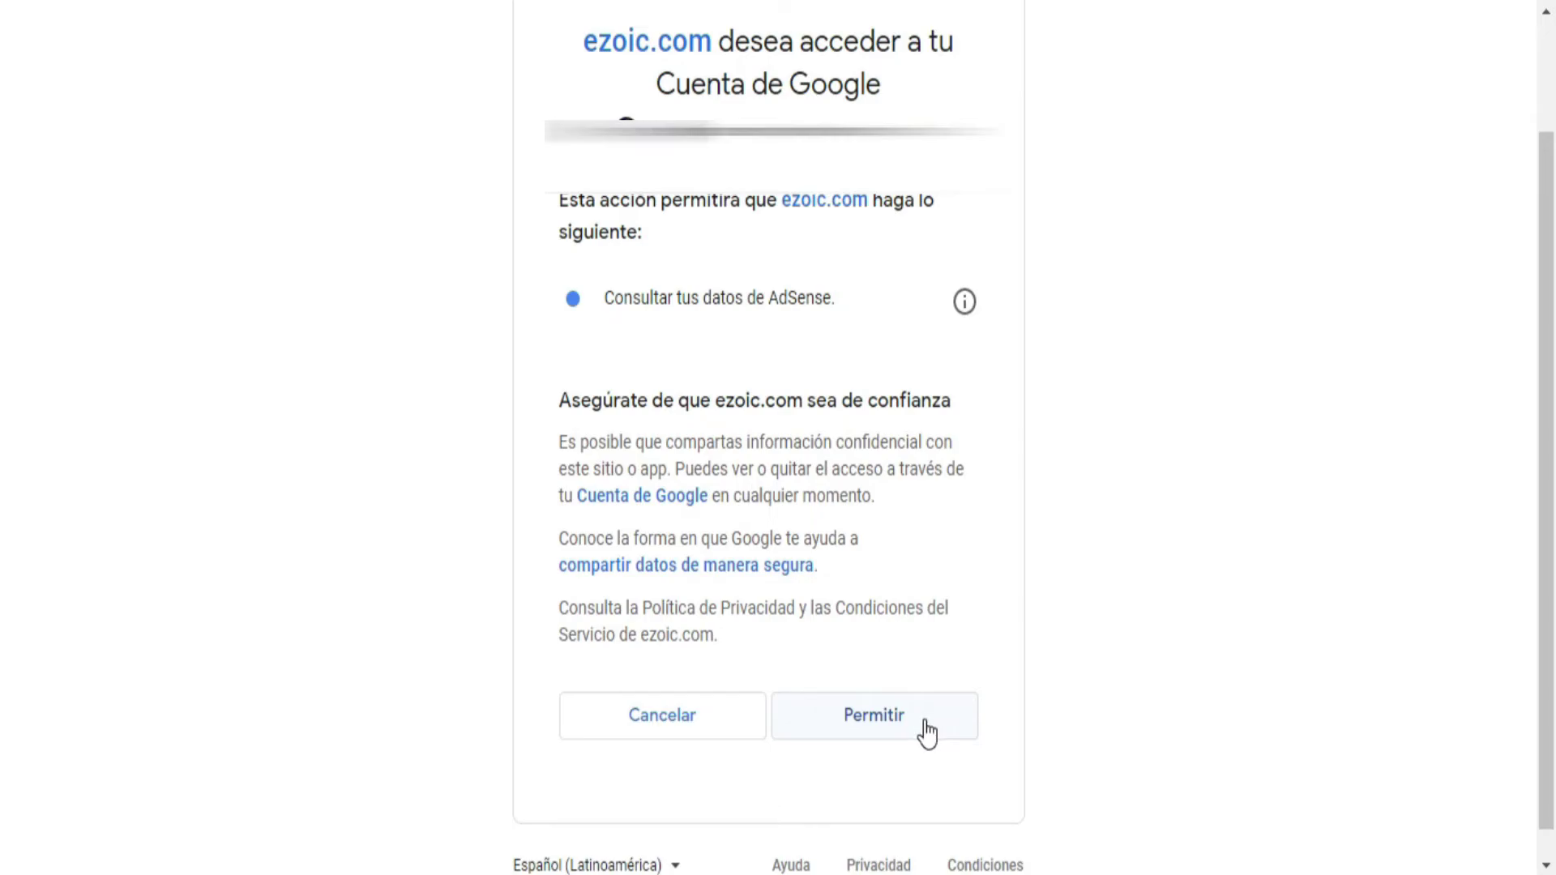
left_click(925, 721)
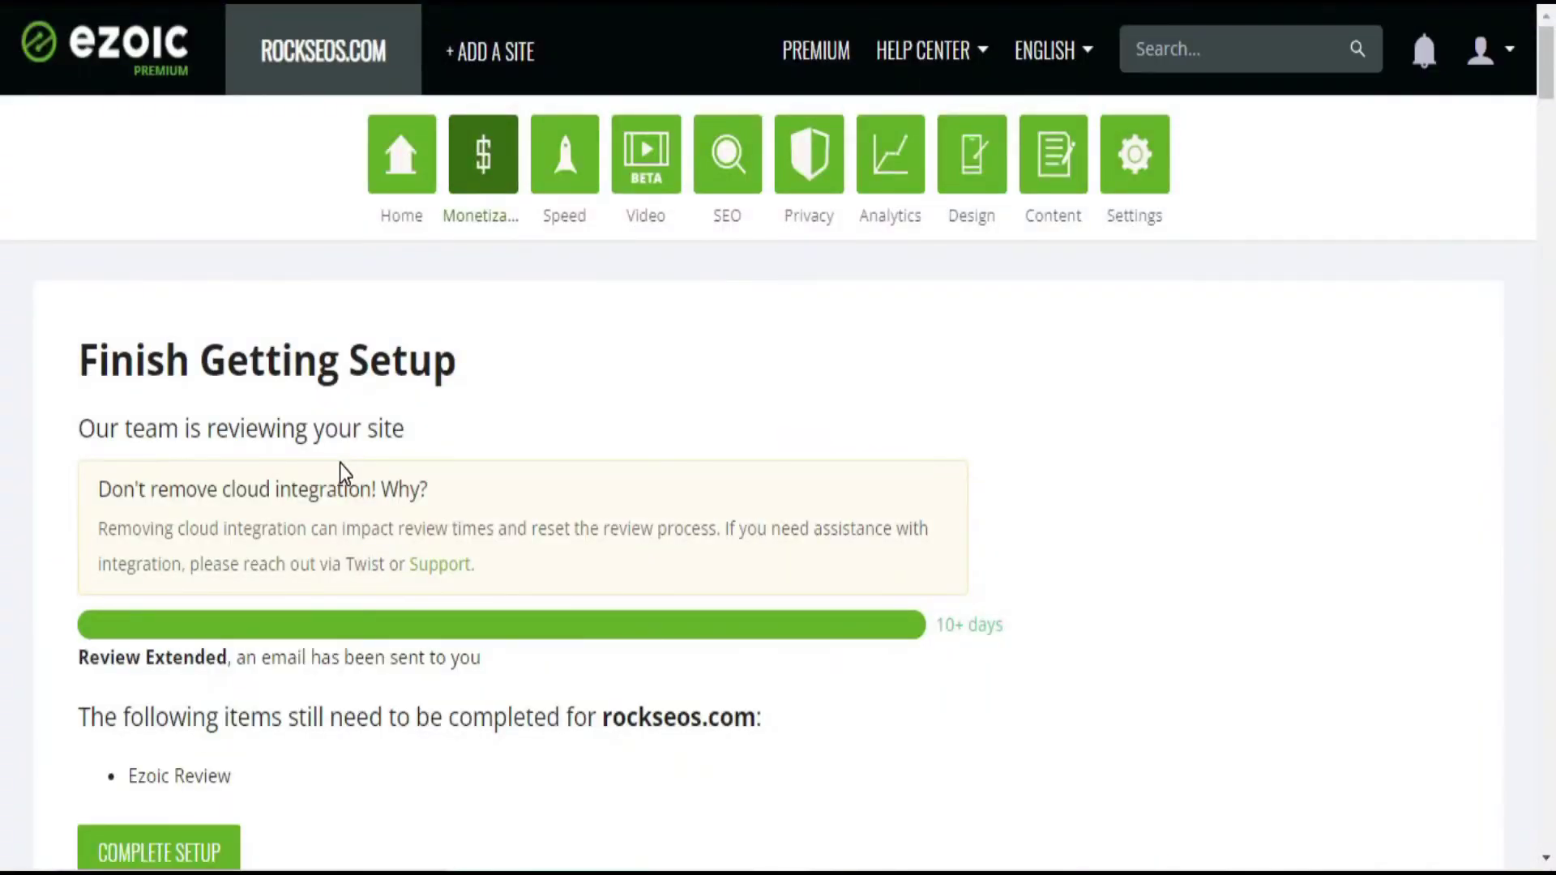
scroll(340, 468, "down", 15)
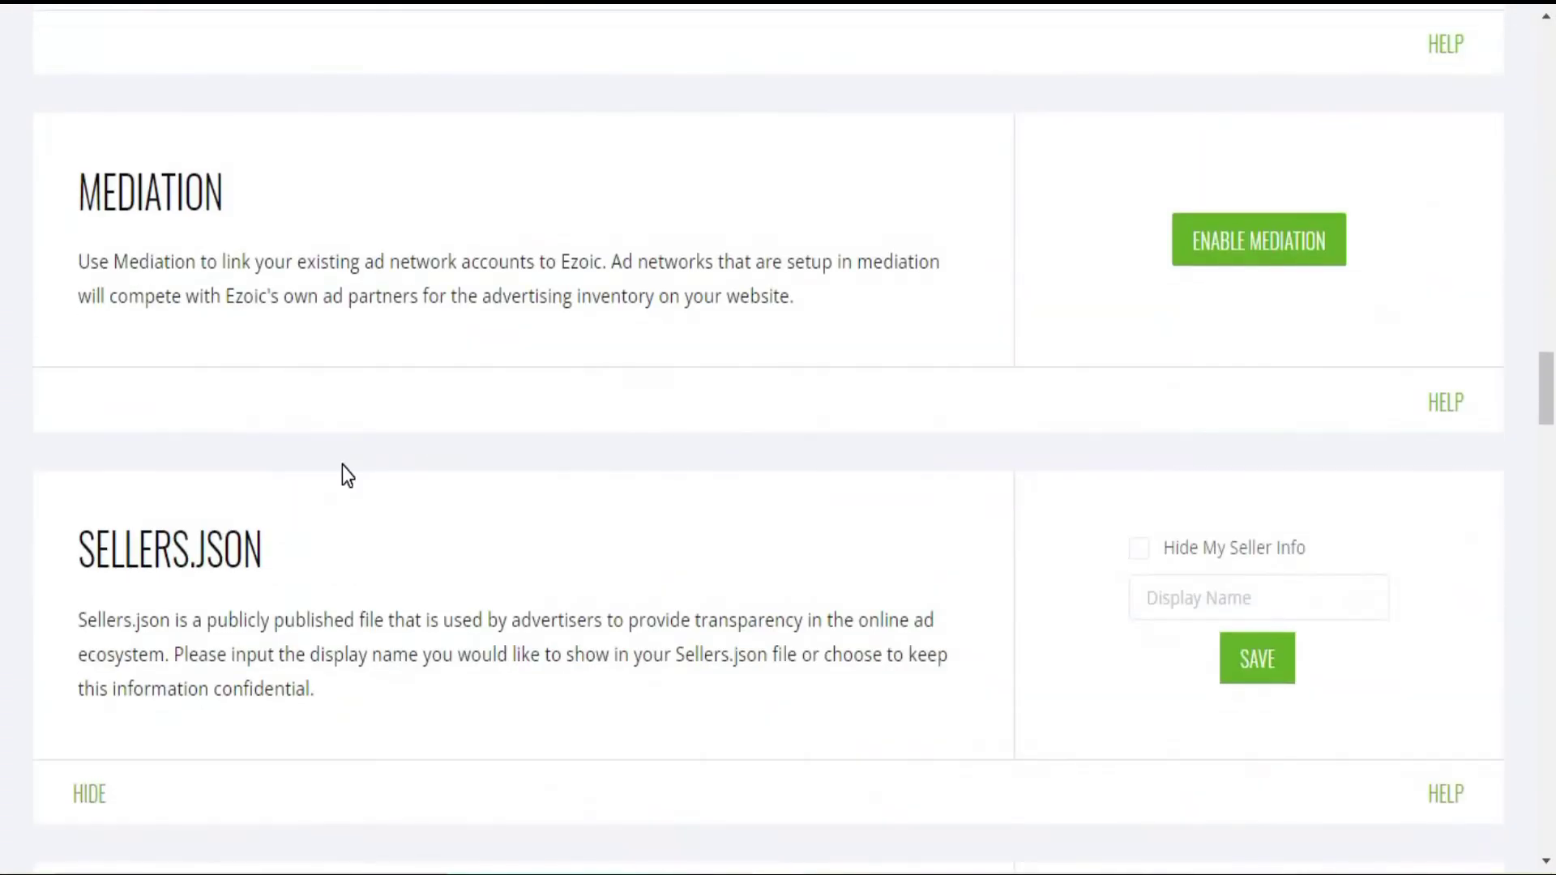
Enable mediation, add Google Adsense using existing account settings, and save the Sellers.json display name.
left_click(1241, 243)
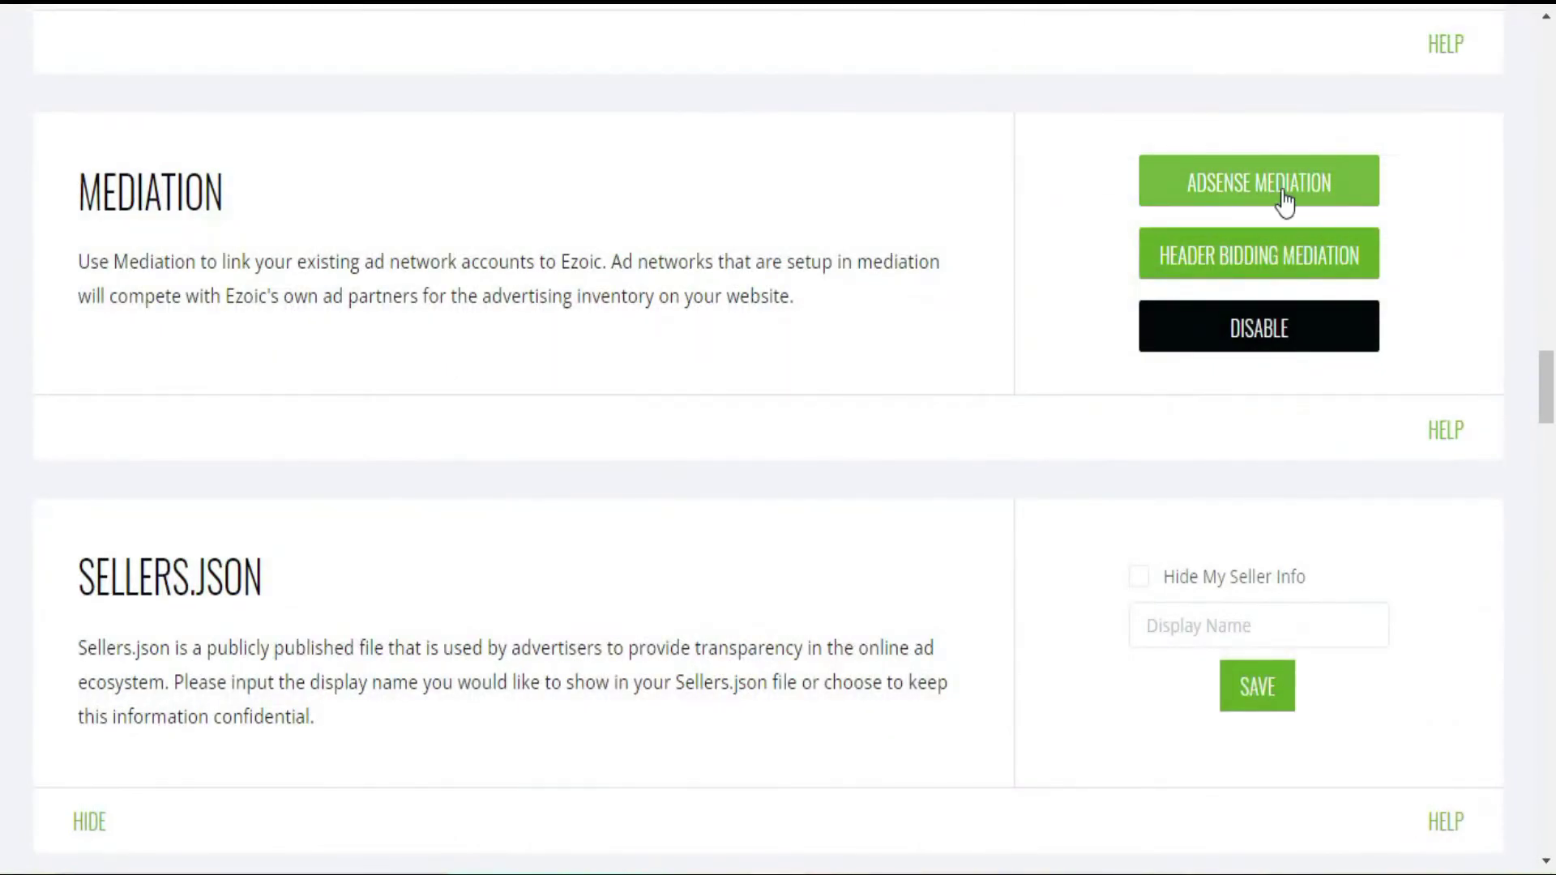
left_click(1285, 199)
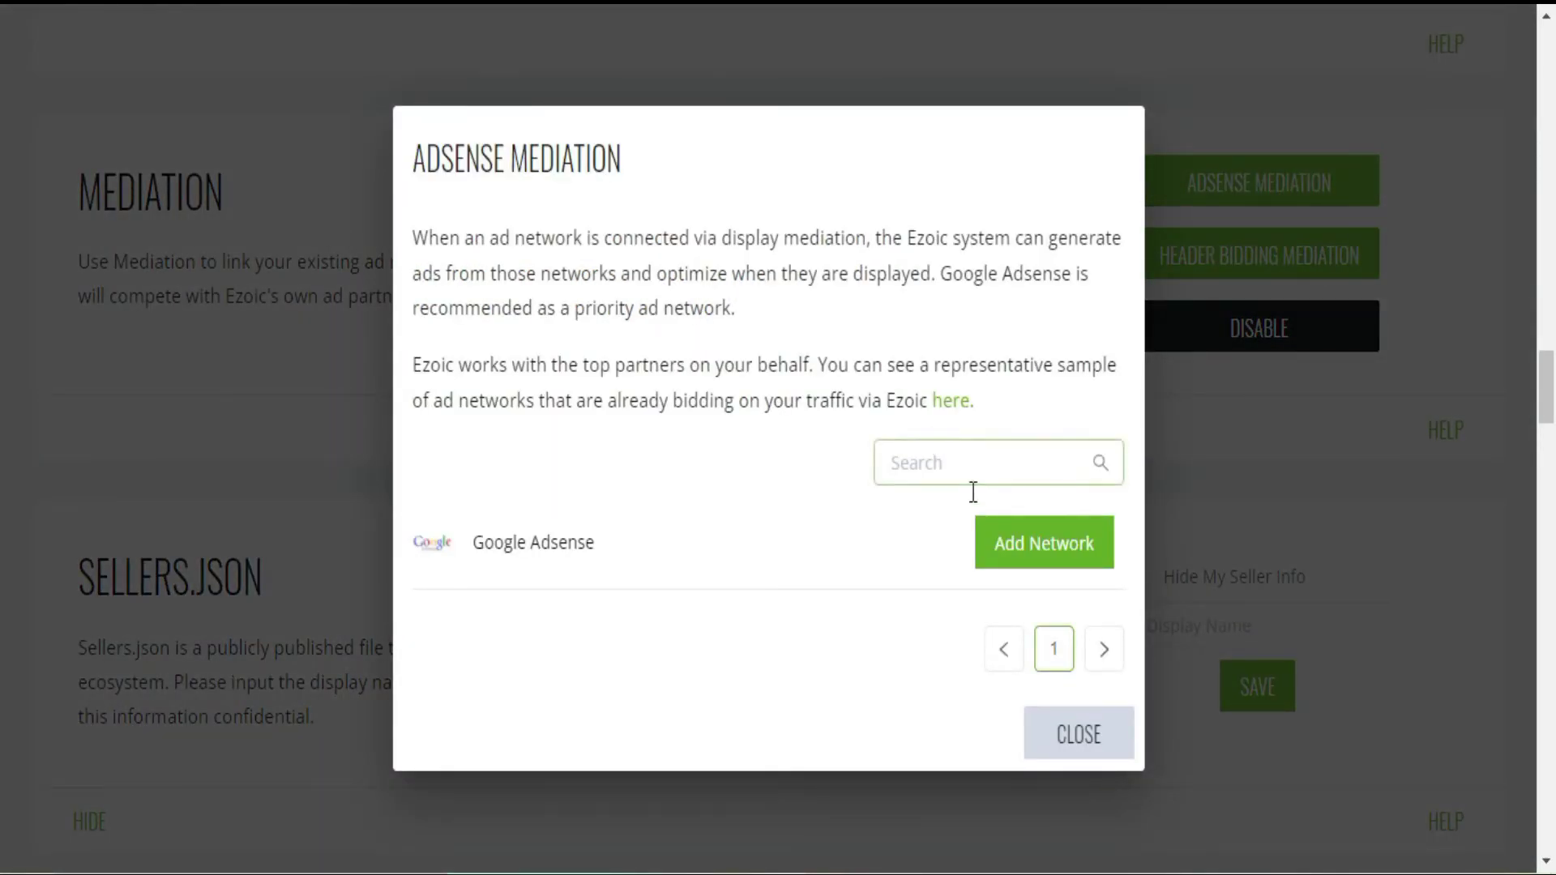
left_click(1064, 578)
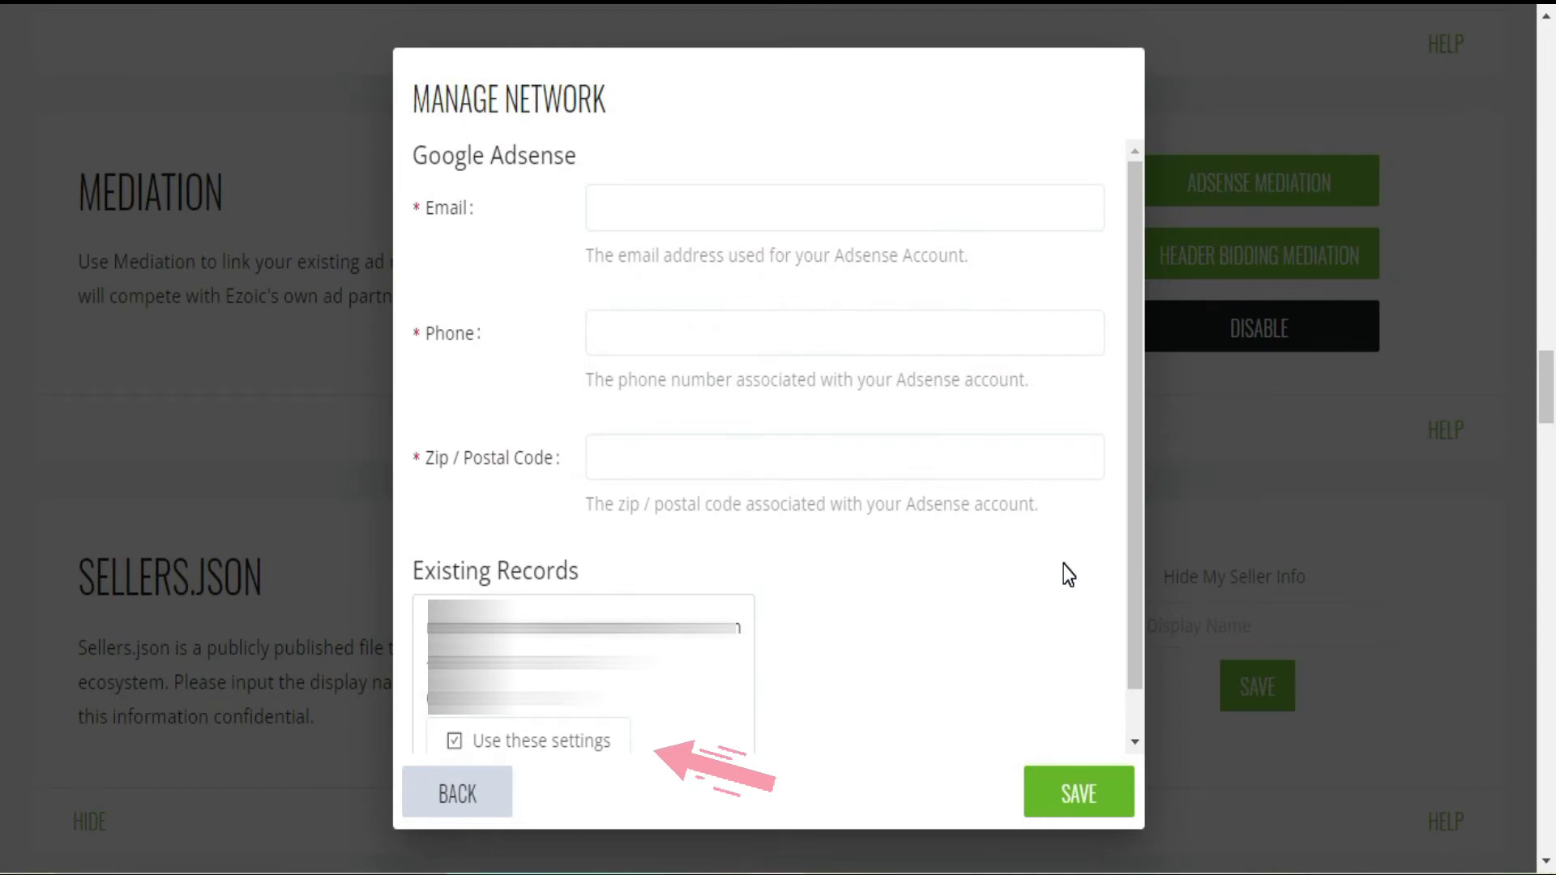
left_click(463, 743)
left_click(1058, 792)
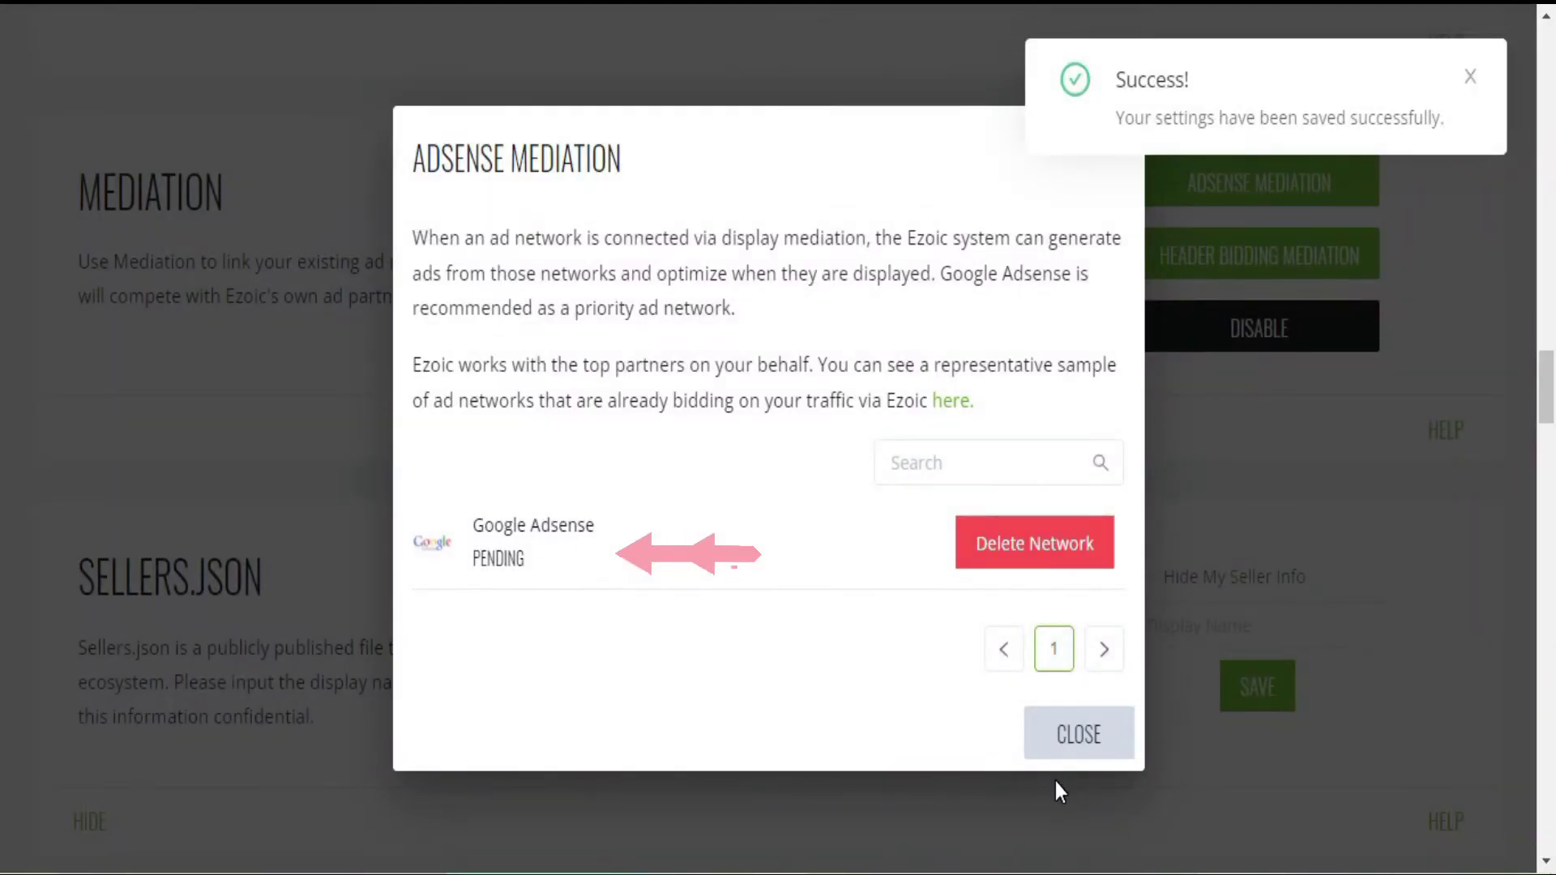
left_click(1075, 734)
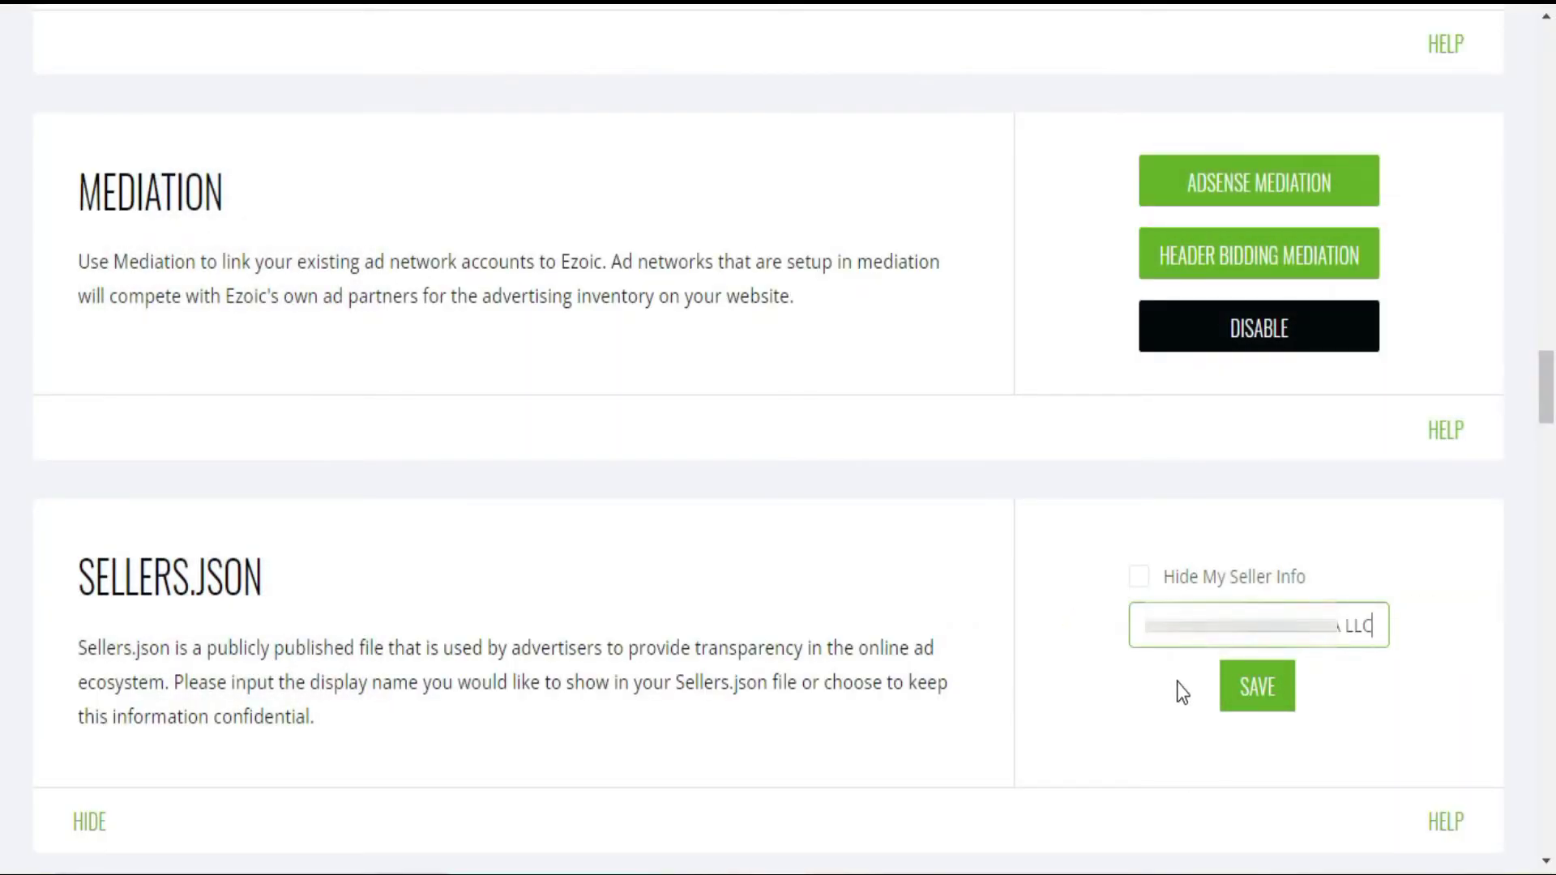
left_click(1257, 685)
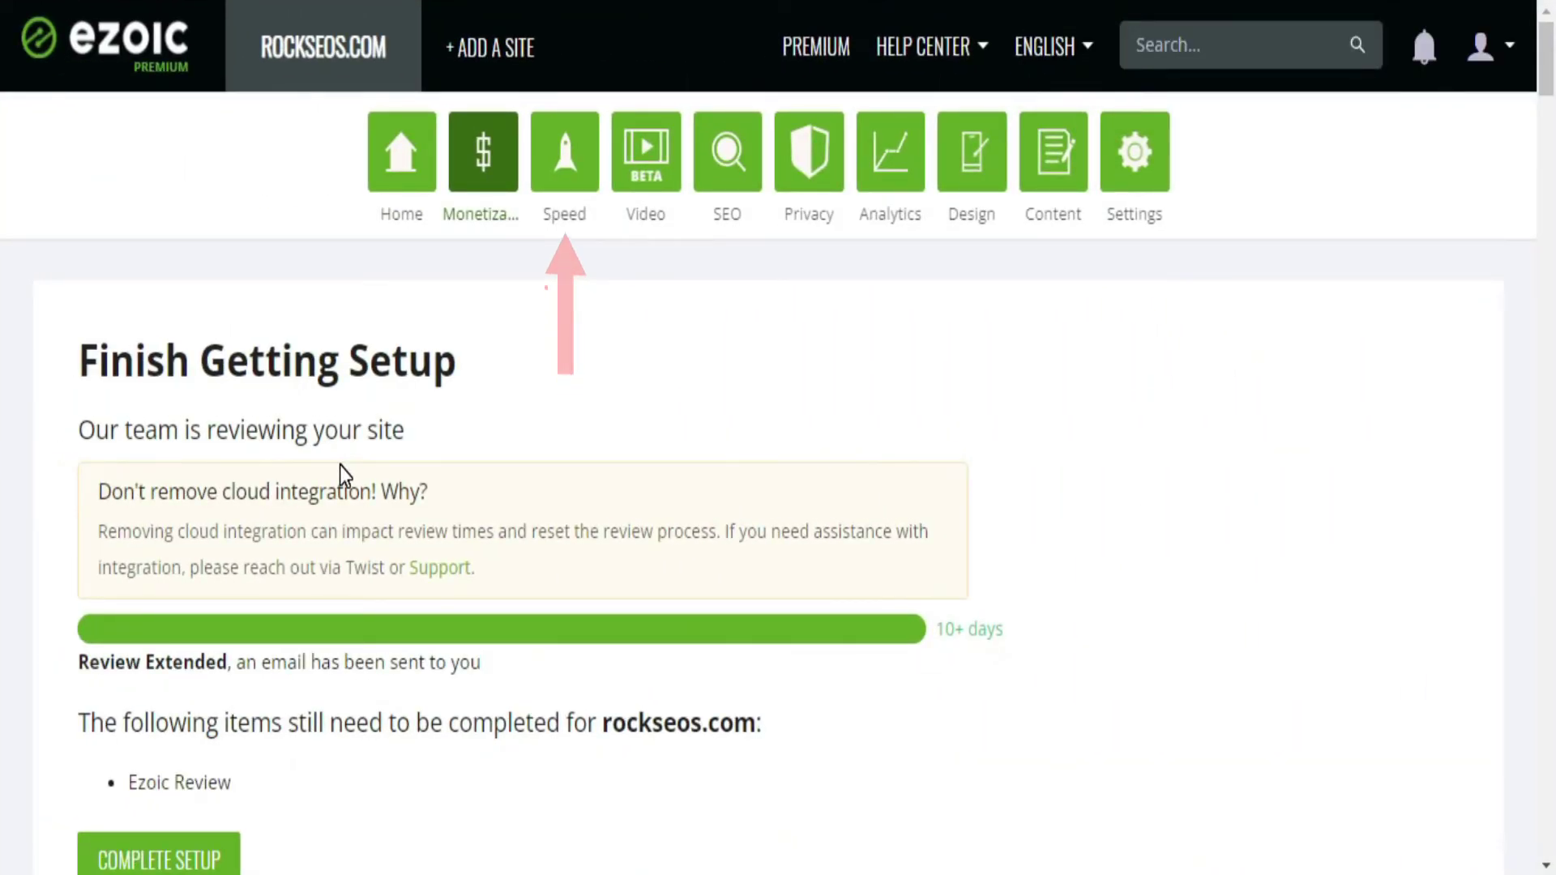
Set Enable Caching For Cookies to ON in the Speed cloud caching settings.
left_click(592, 156)
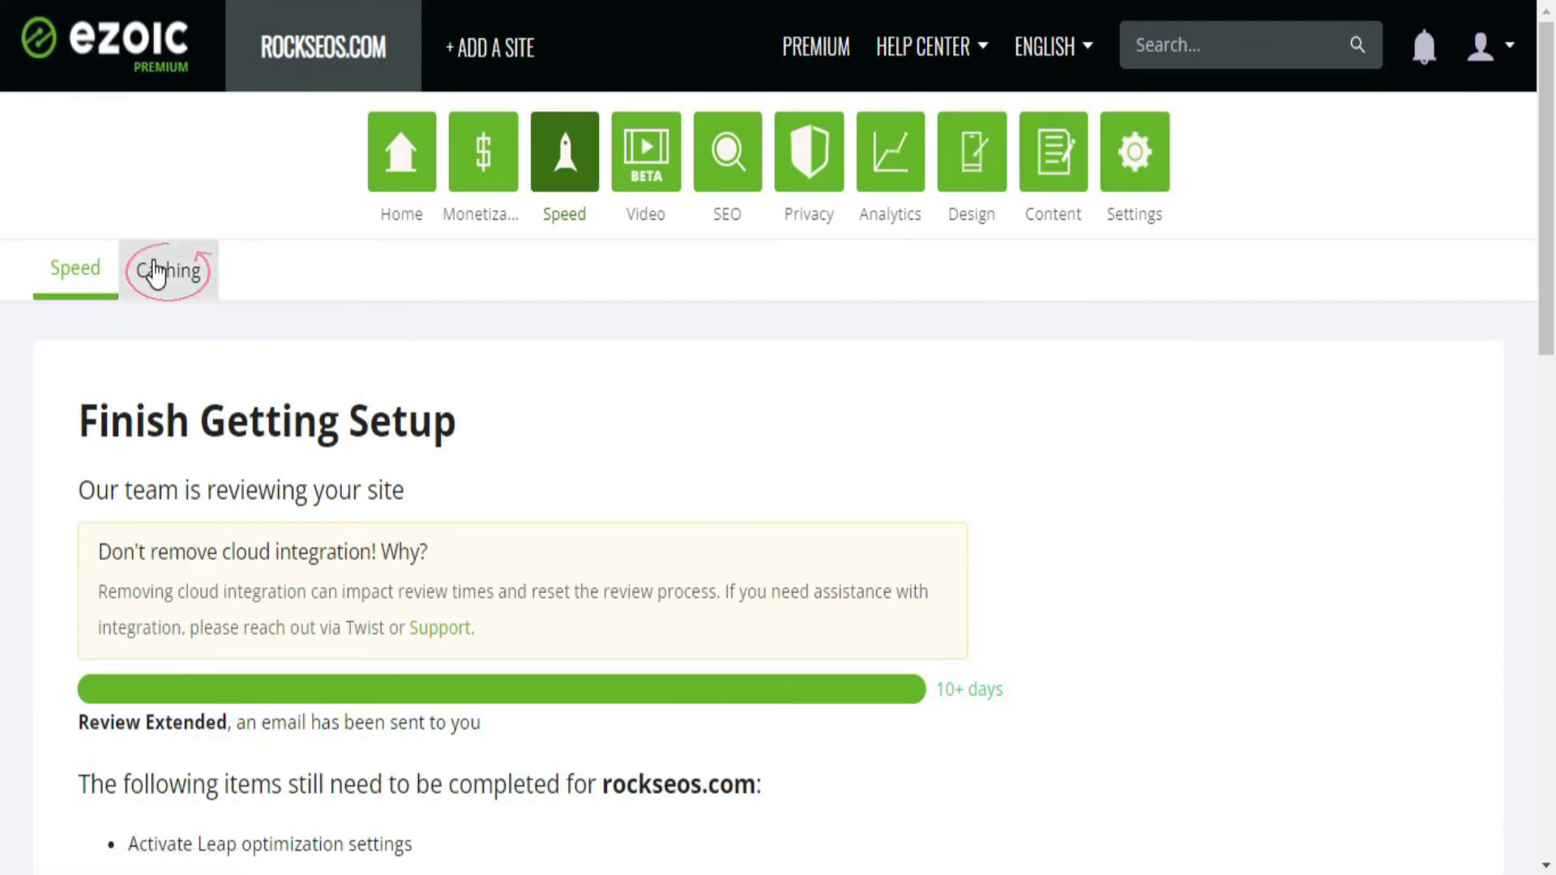
left_click(156, 274)
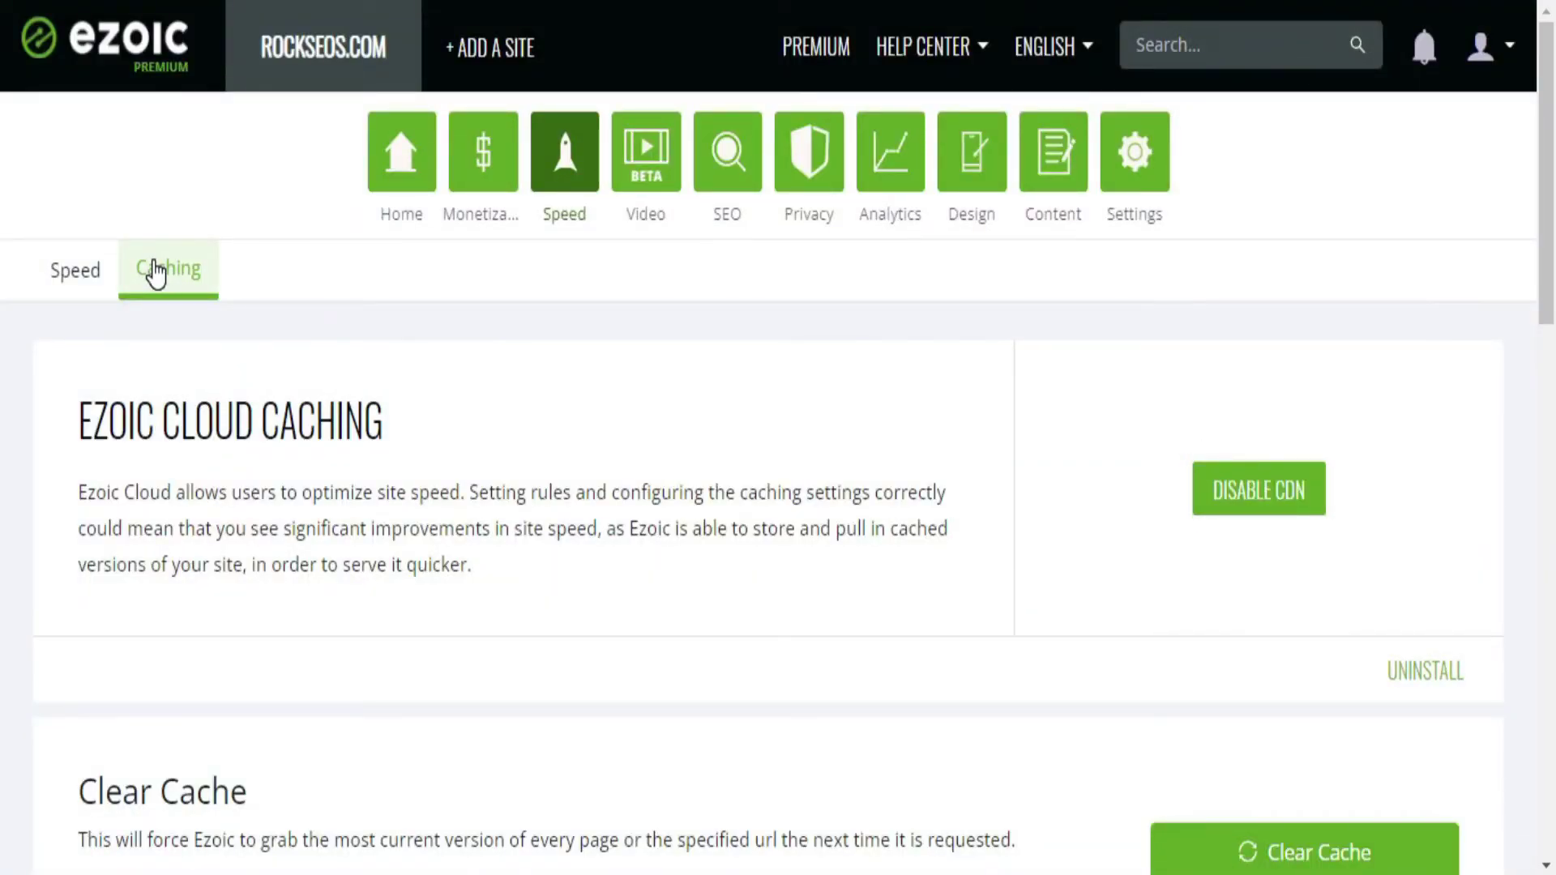
scroll(155, 271, "down", 8)
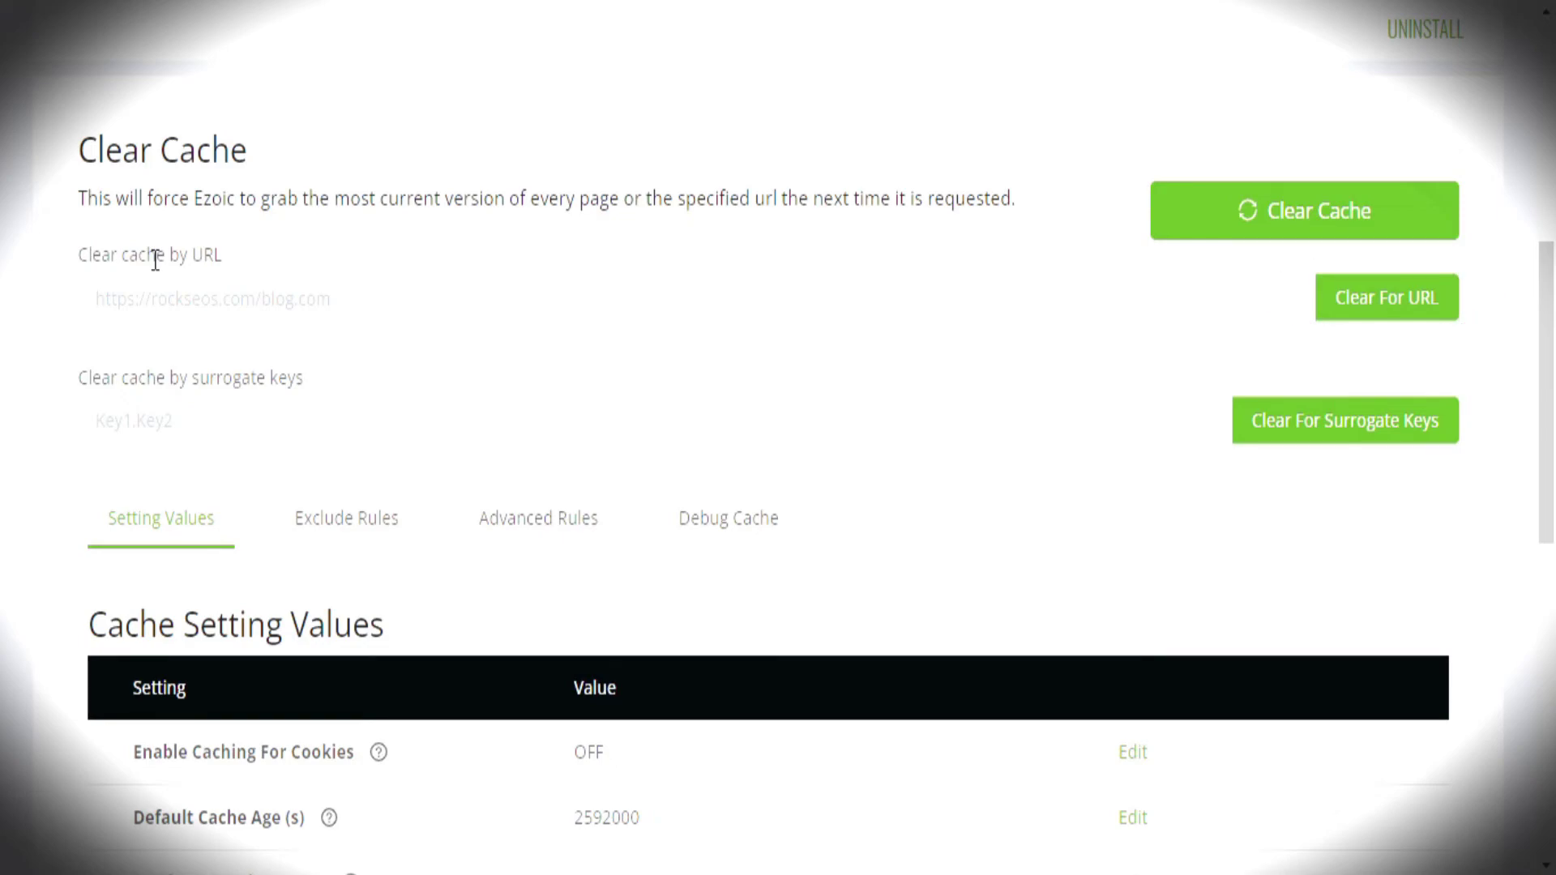
scroll(154, 259, "down", 8)
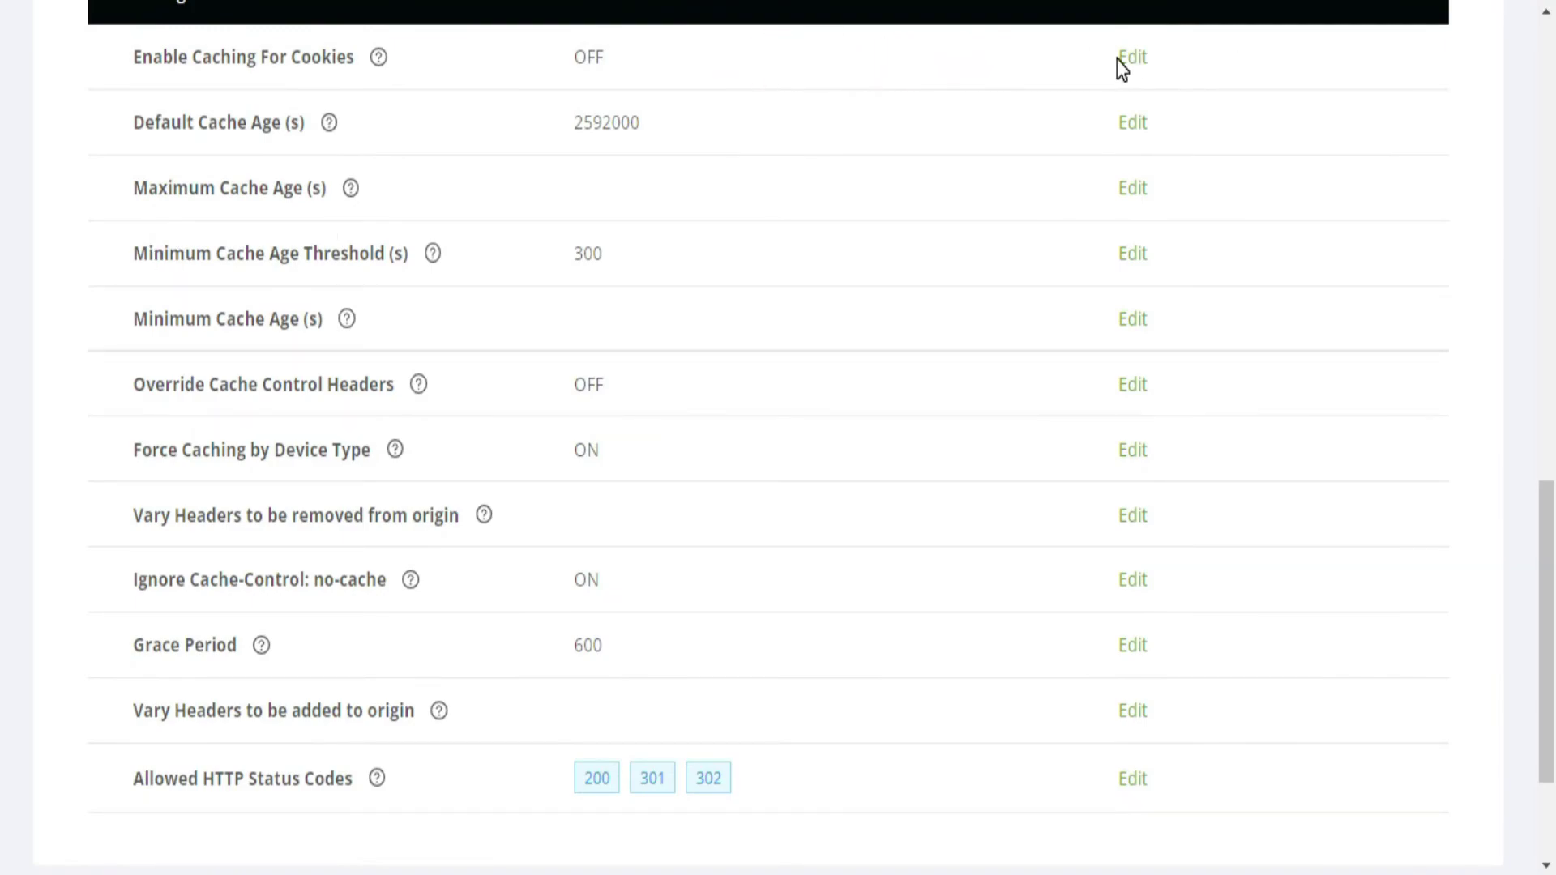
left_click(1126, 58)
left_click(434, 486)
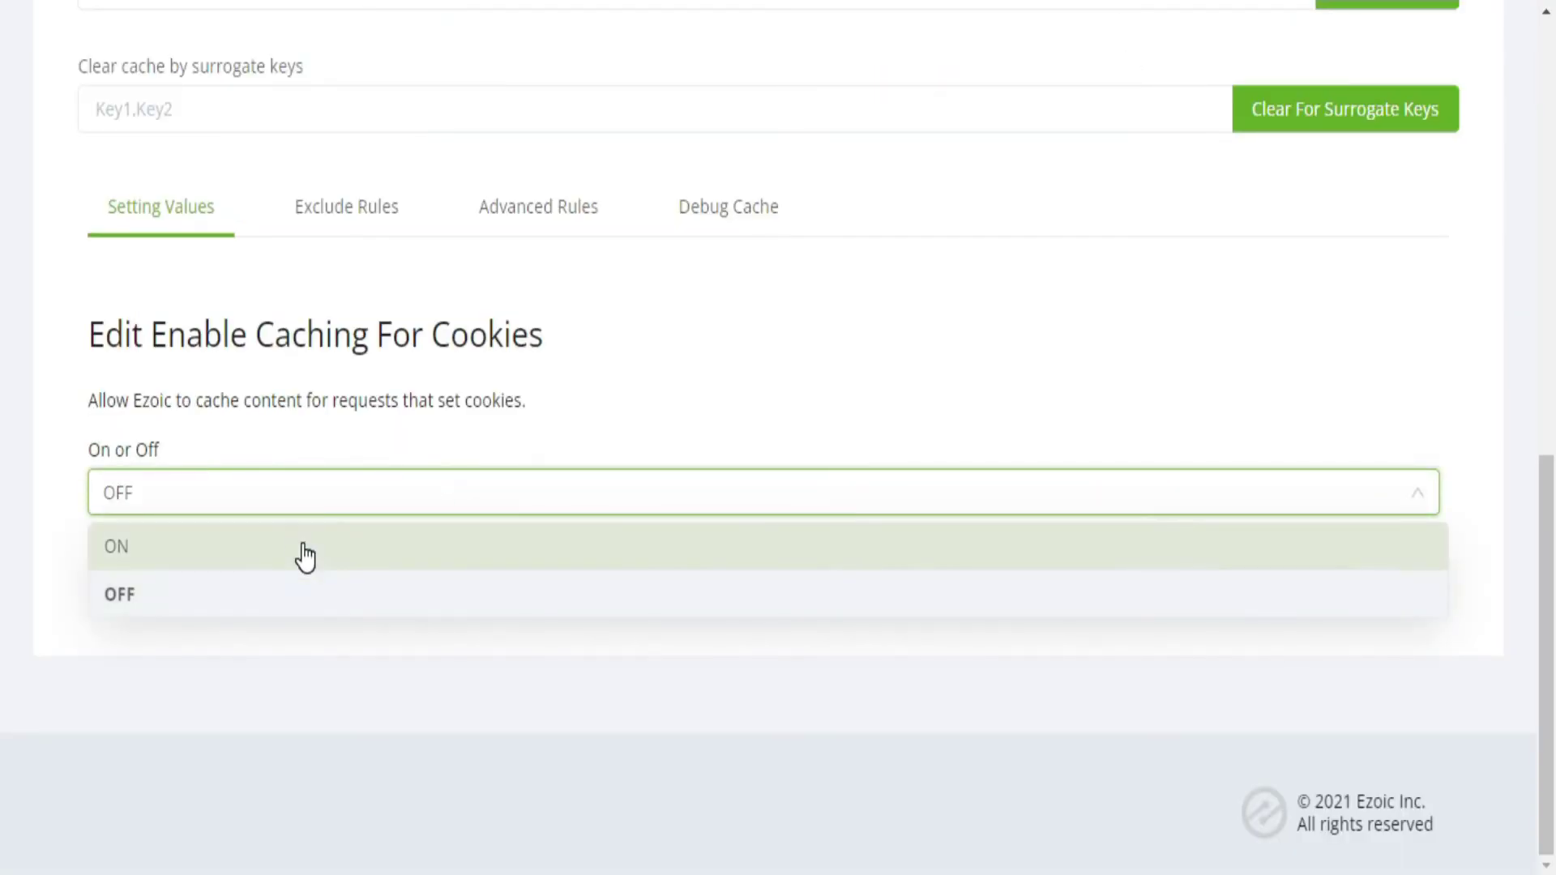
left_click(302, 551)
left_click(272, 582)
Edit the Override Cache Control Headers setting.
scroll(273, 580, "down", 5)
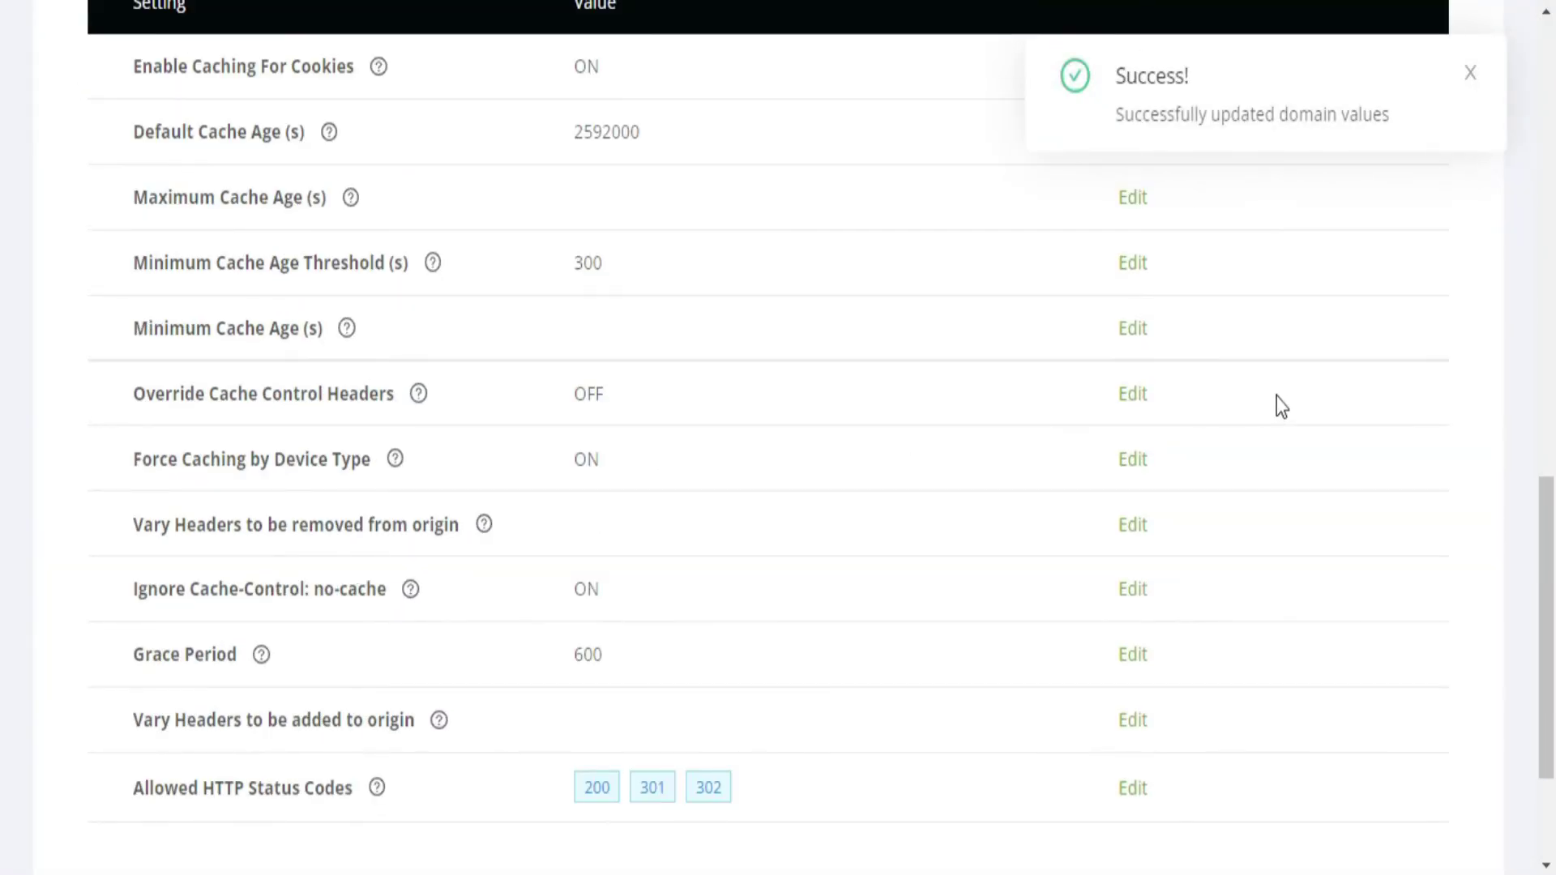
left_click(1147, 400)
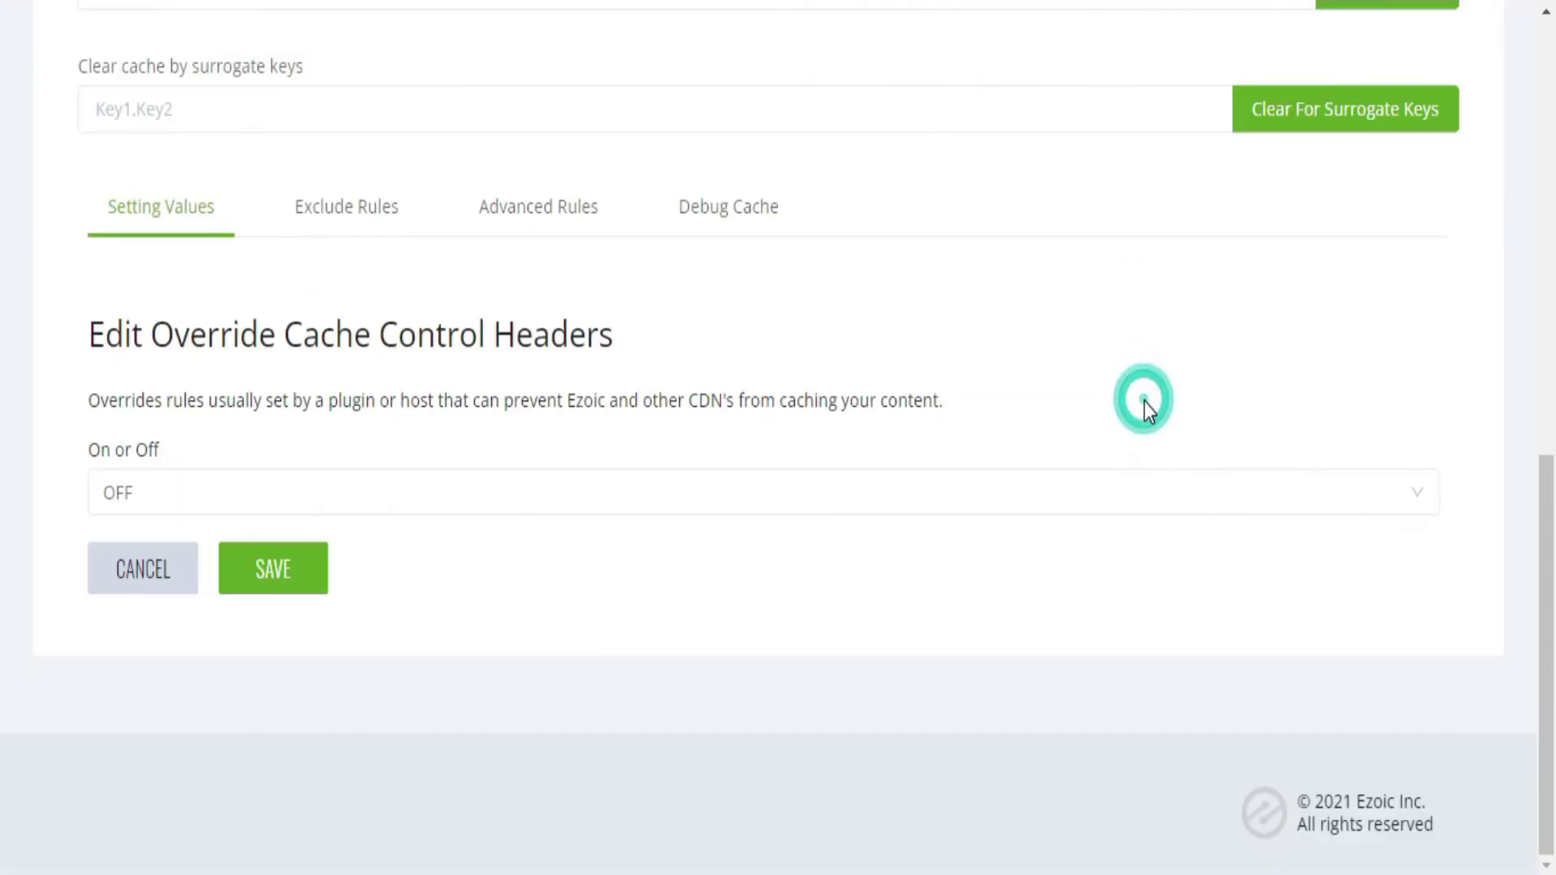
left_click(455, 509)
Set Override Cache Control Headers to ON and enable Leap for the site.
left_click(384, 565)
left_click(255, 567)
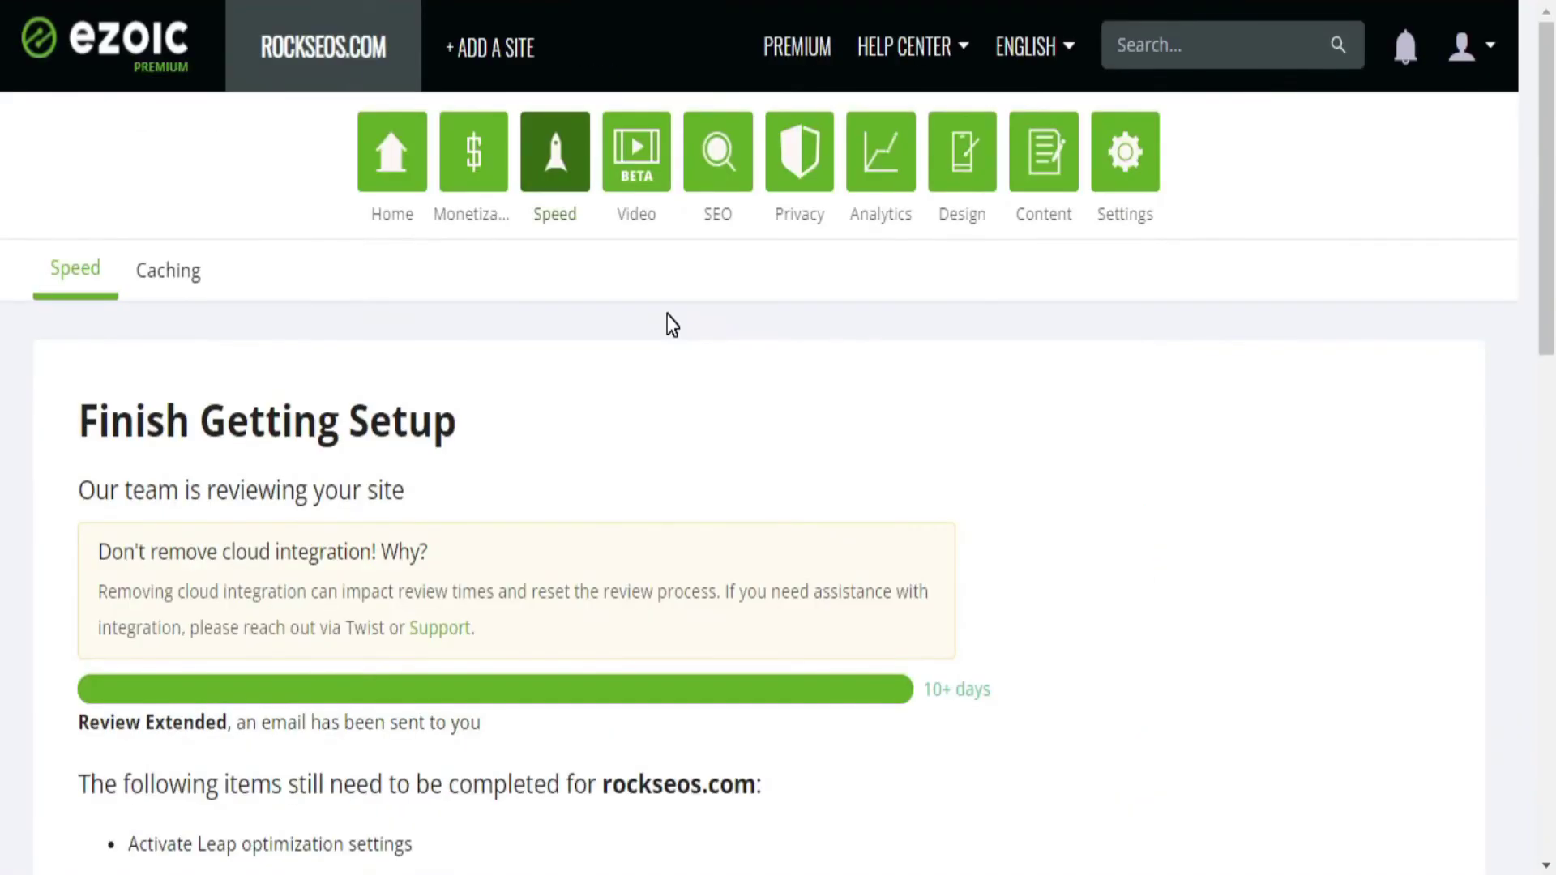
scroll(669, 324, "down", 10)
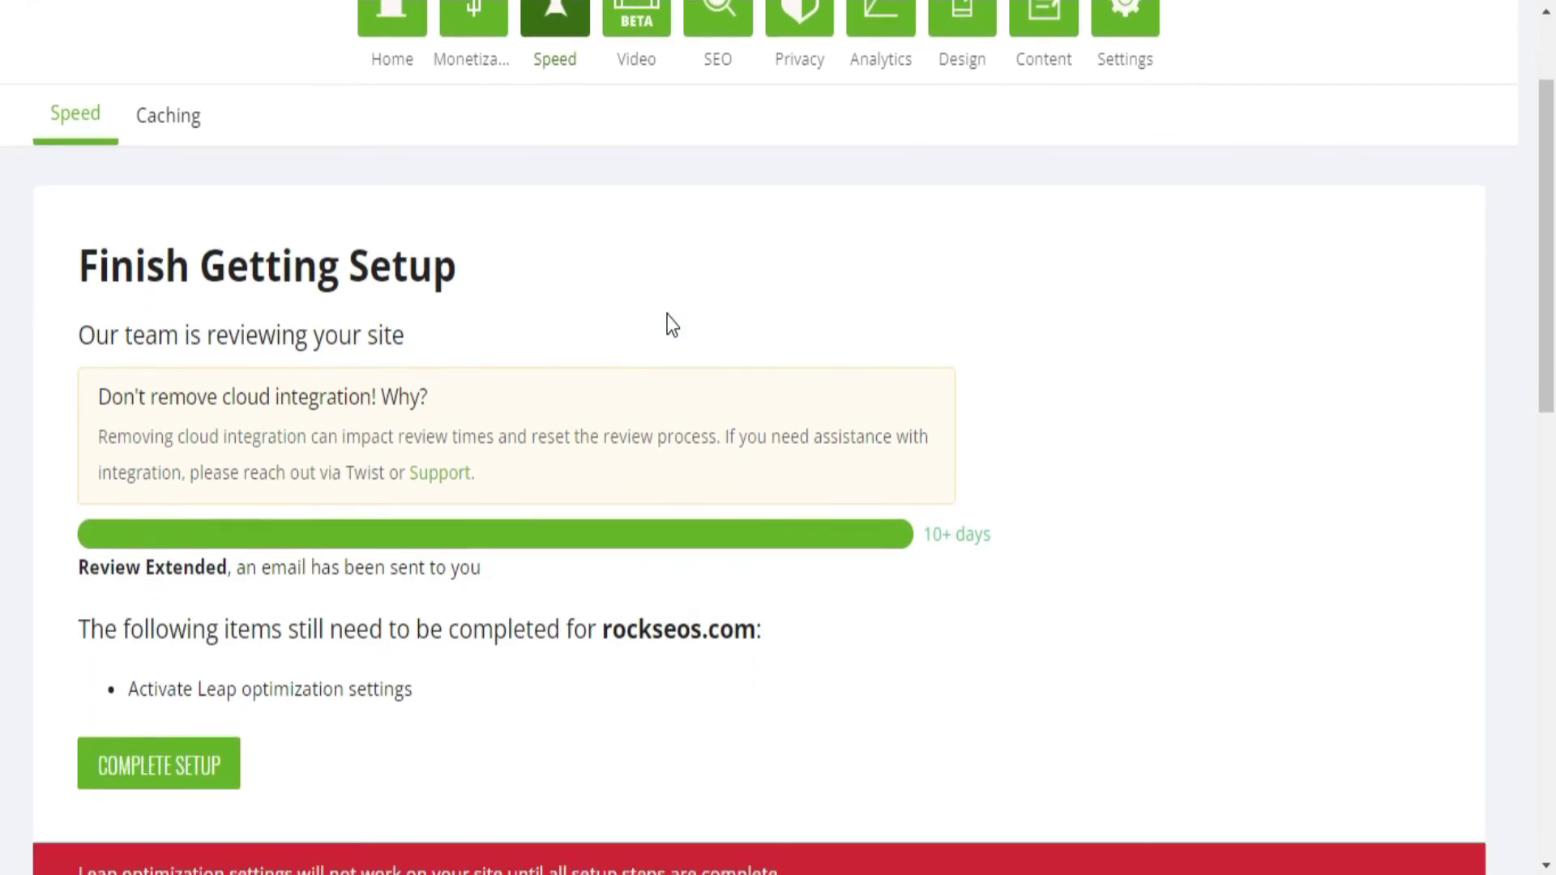
scroll(669, 316, "down", 2)
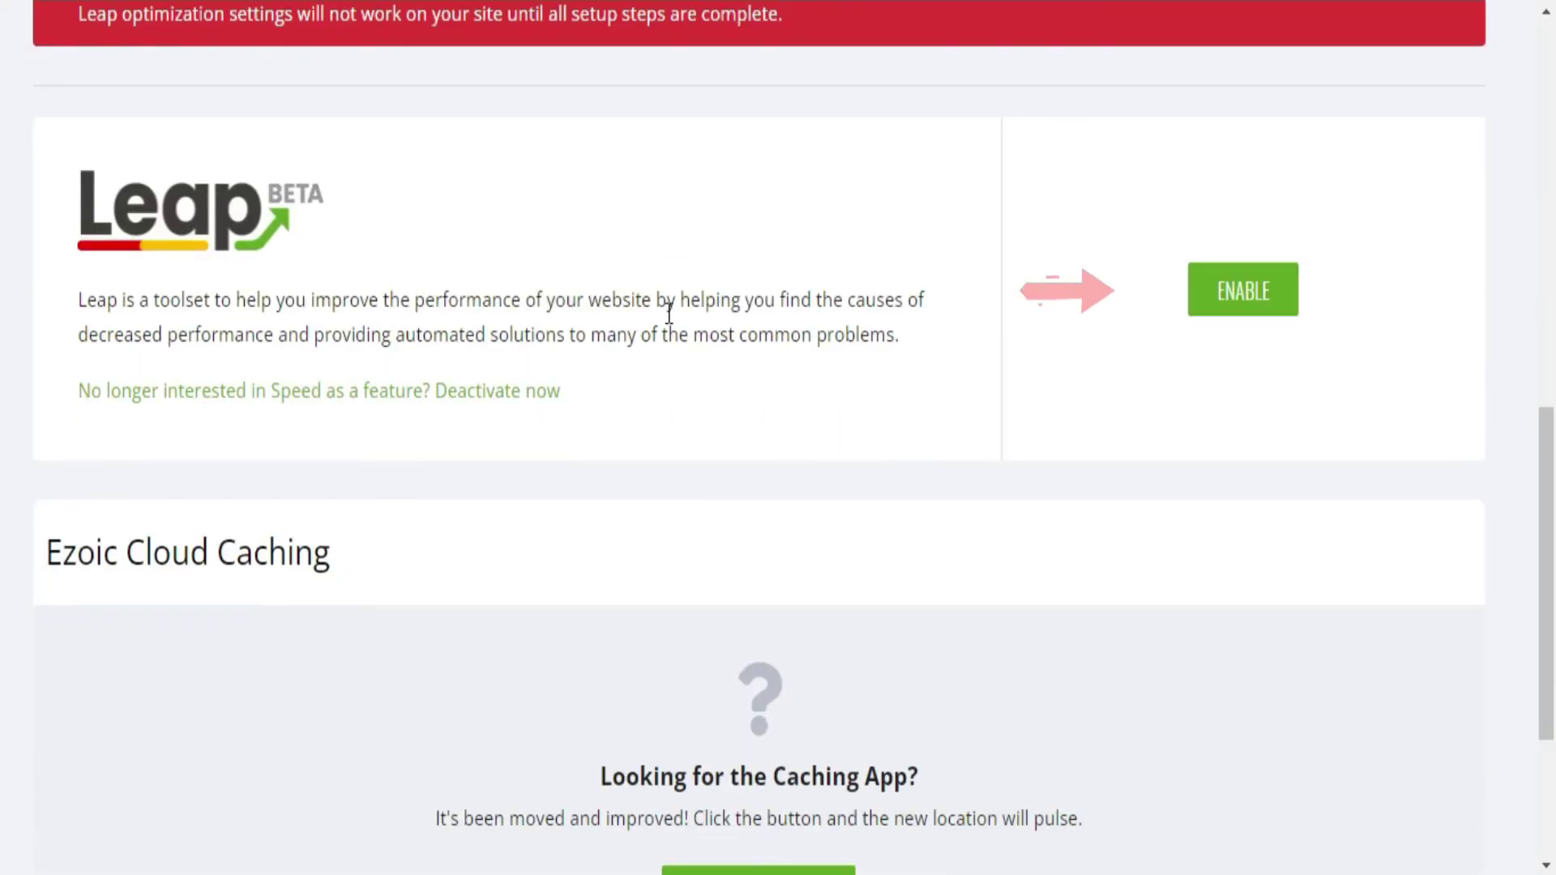
left_click(1243, 311)
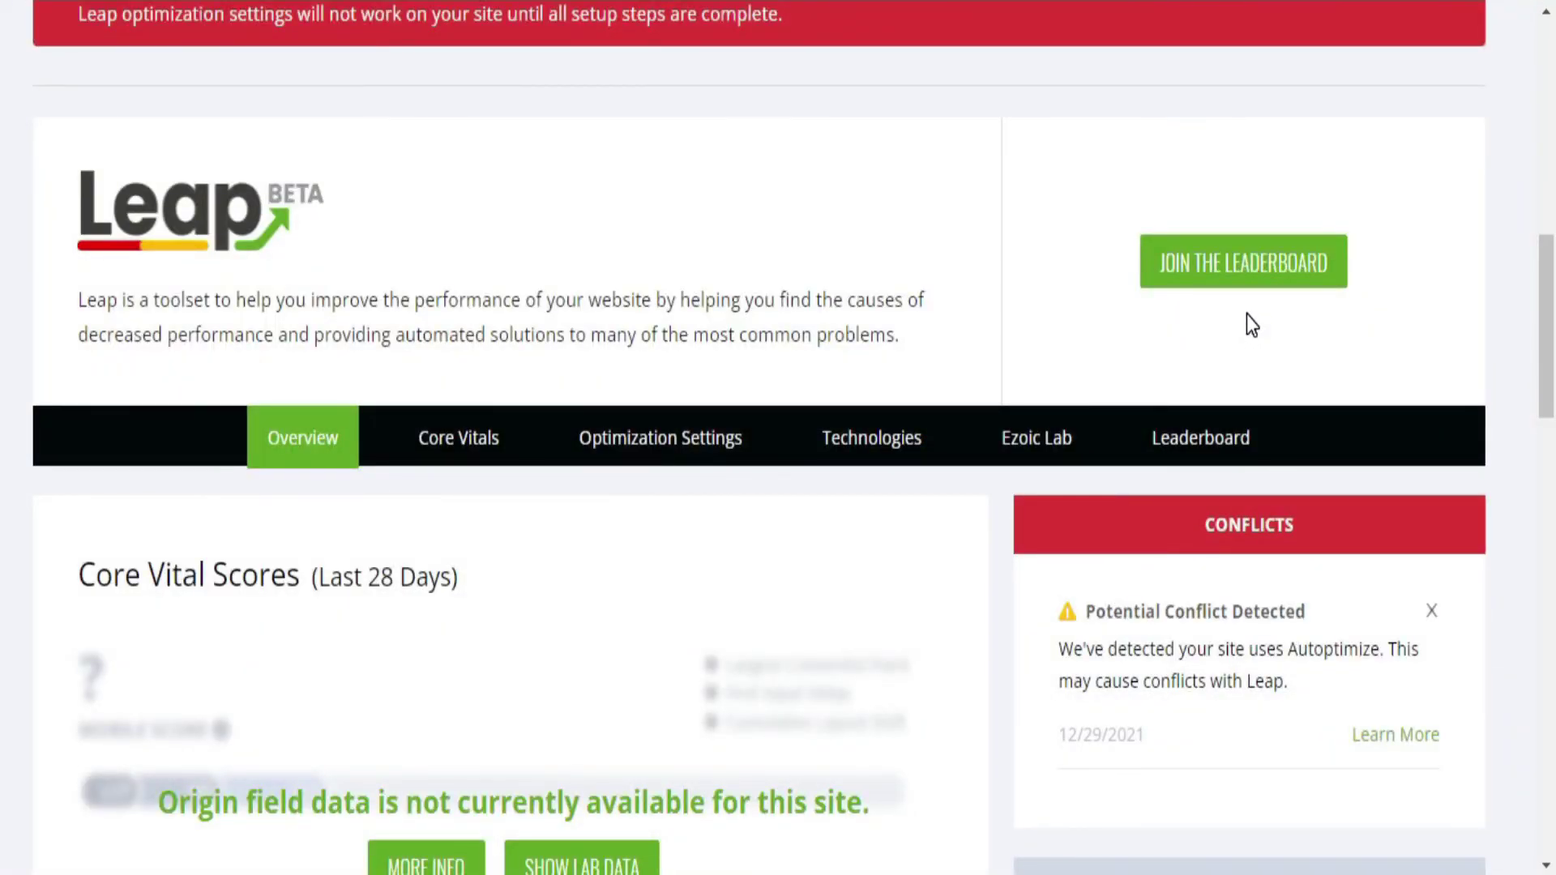
scroll(1252, 324, "down", 1)
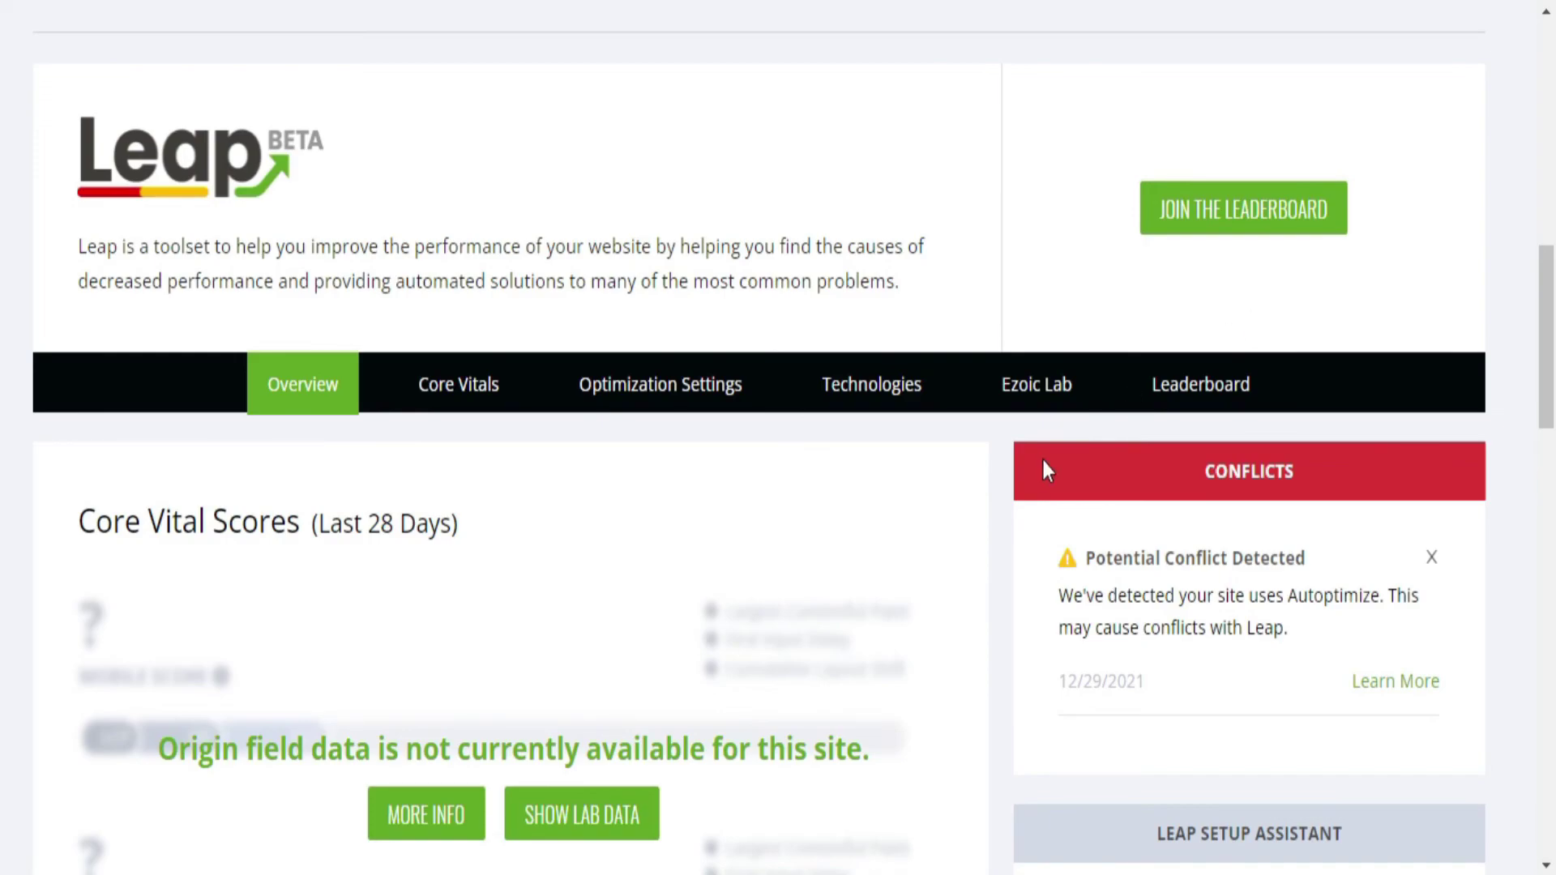
scroll(987, 495, "down", 4)
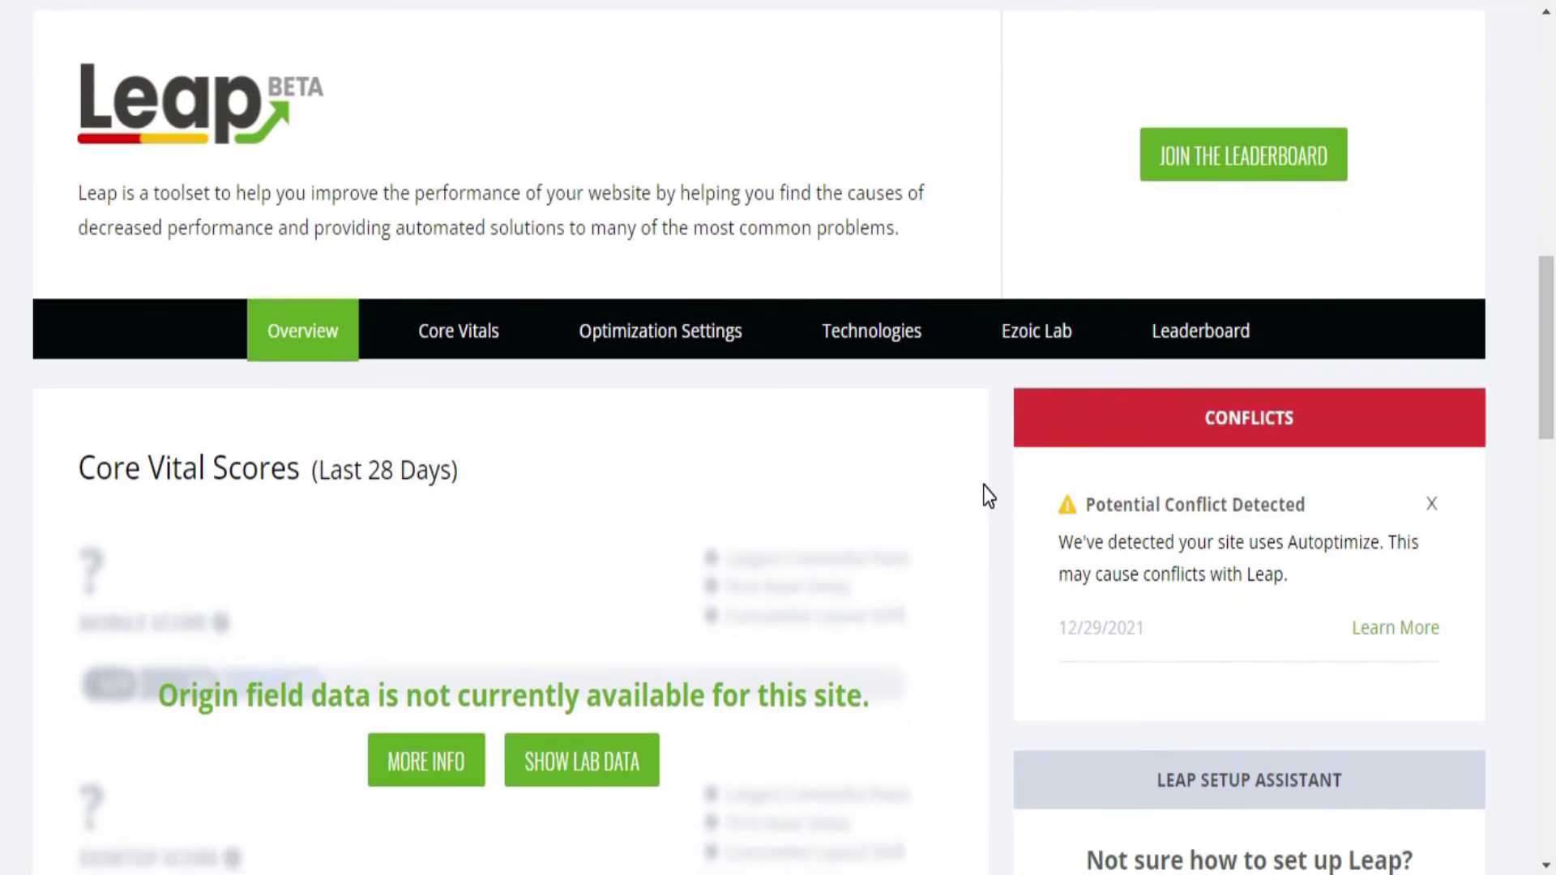